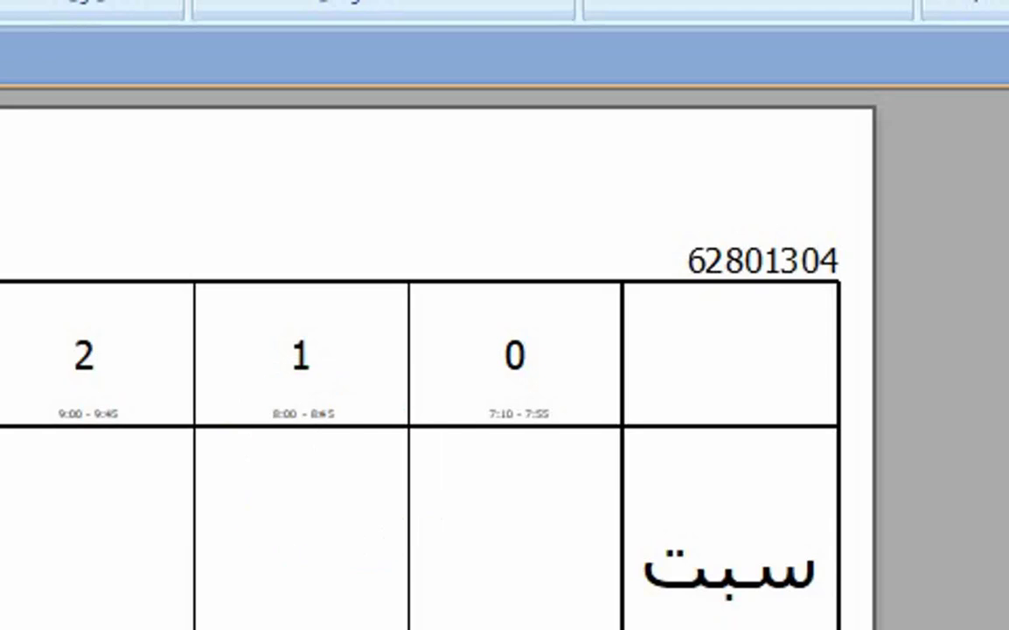
Compare the two scanned class-time schedules in the picture viewer, finishing on the 2016/2017 preparatory-stage one, and move the viewer aside.
left_click(206, 629)
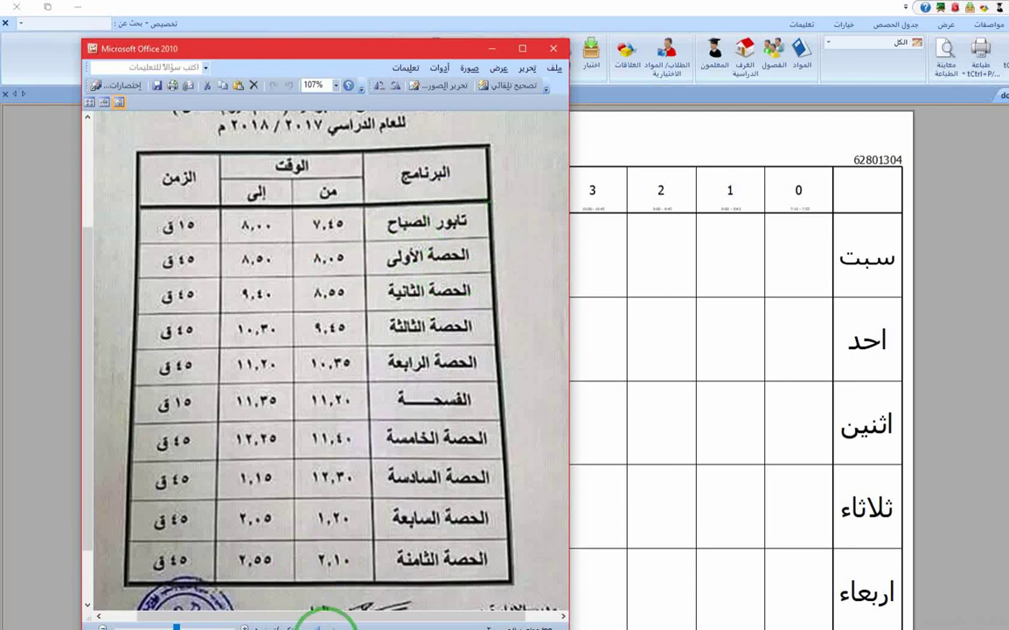
left_click(320, 626)
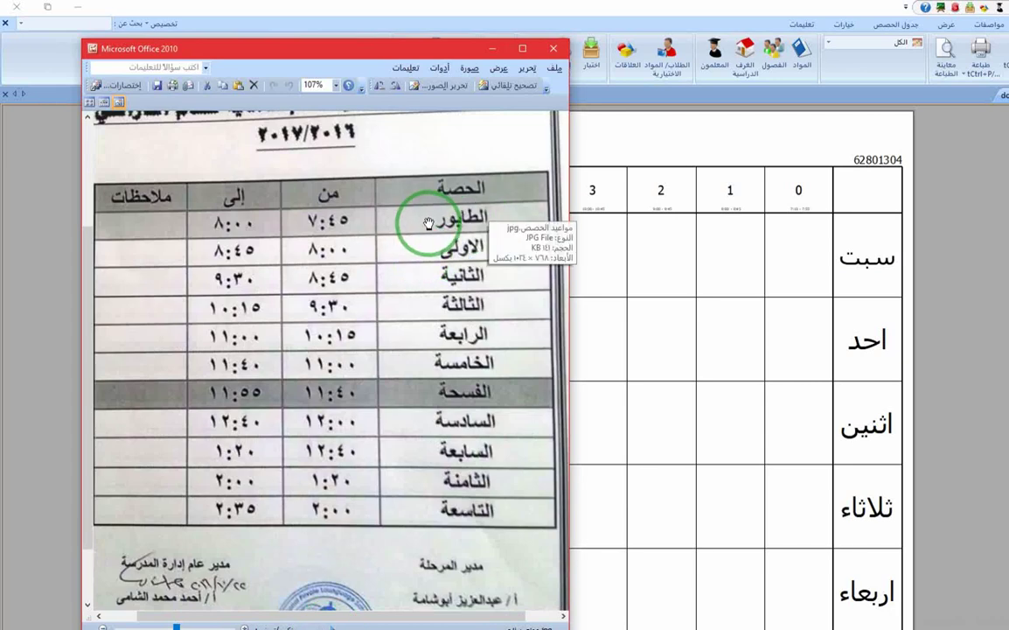
left_click(335, 626)
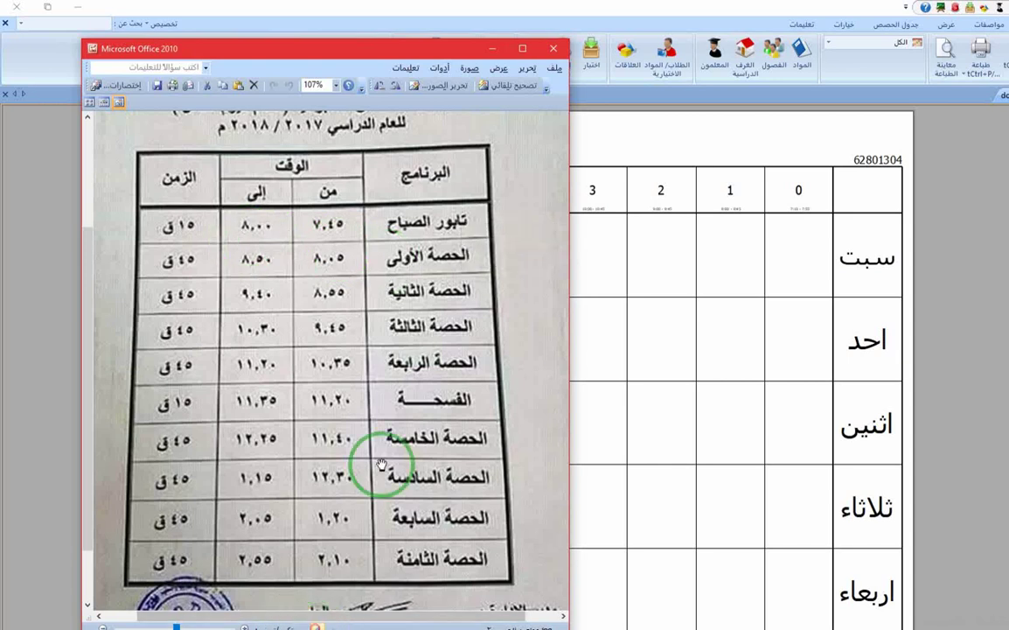
scroll(374, 419, "down", 1)
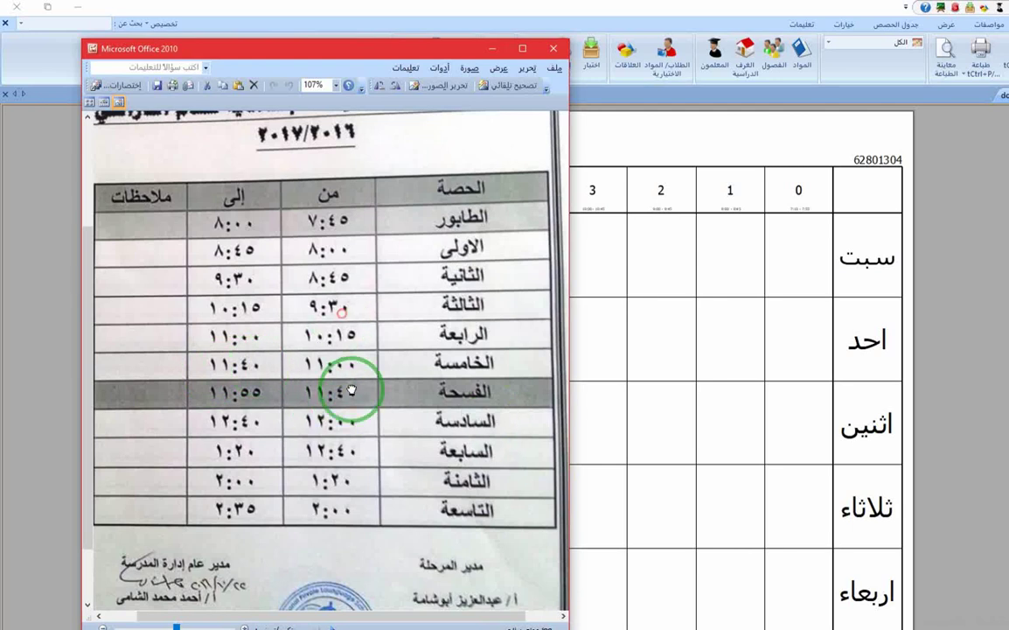
scroll(341, 389, "up", 1)
scroll(341, 348, "down", 1)
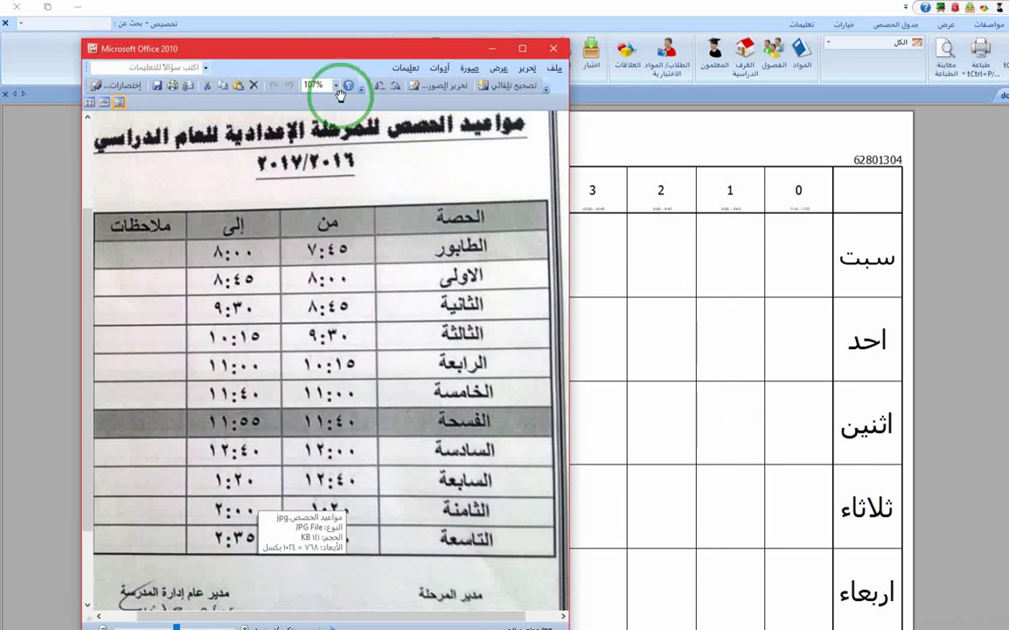
left_click_drag(346, 50, 311, 46)
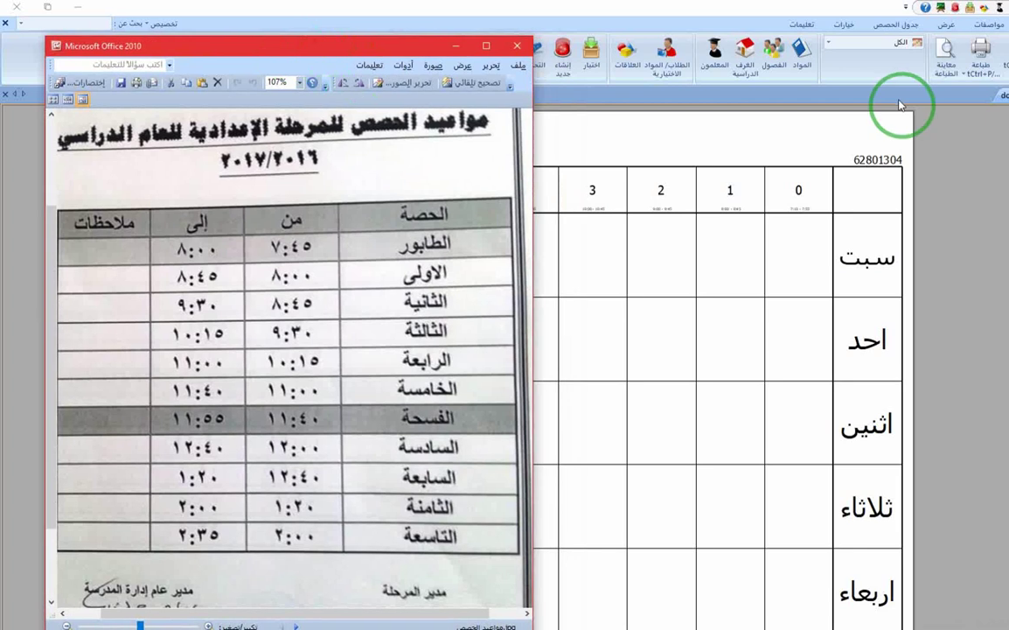
left_click(1003, 96)
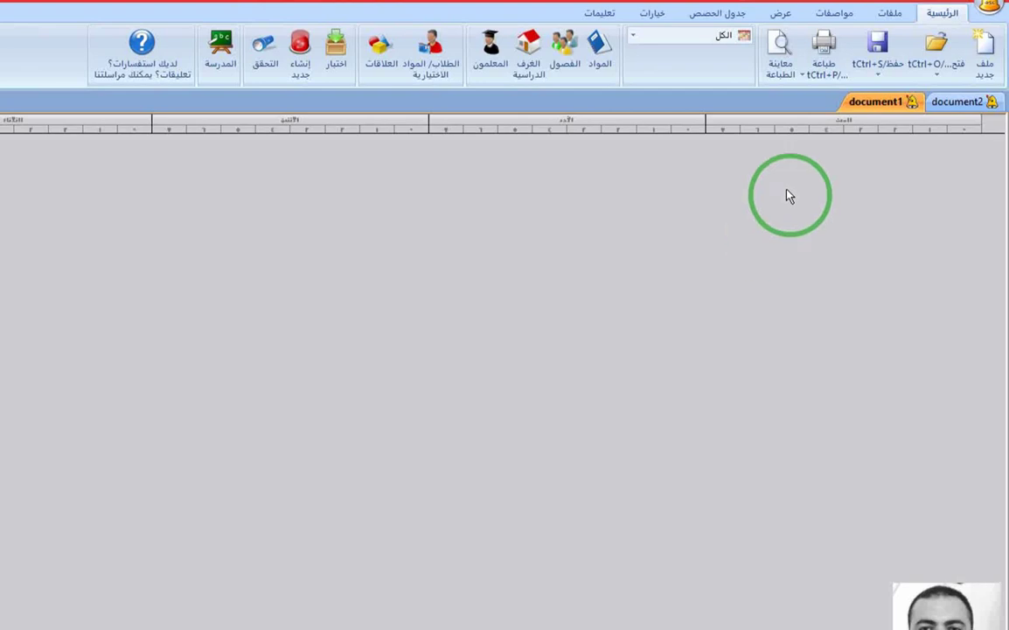
left_click(223, 50)
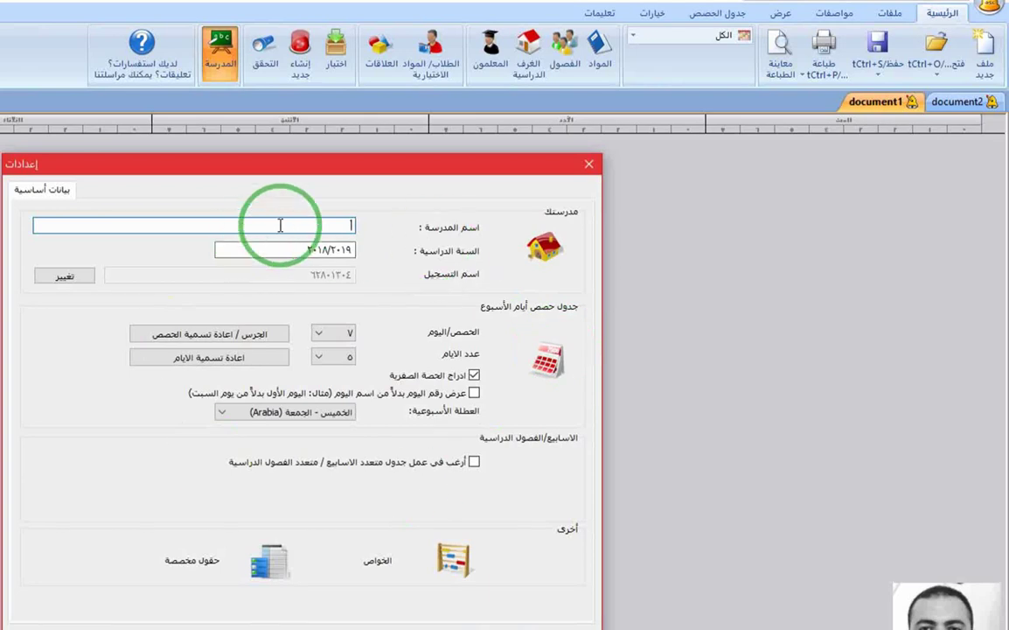
left_click(588, 163)
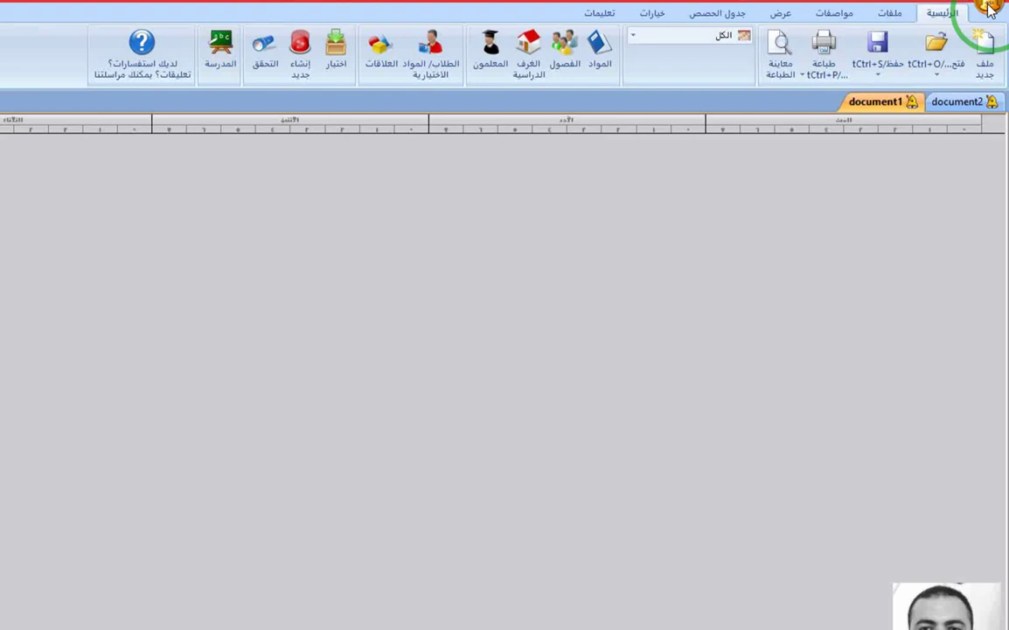
Create a new timetable file and close its setup wizard without going through the steps.
left_click(989, 7)
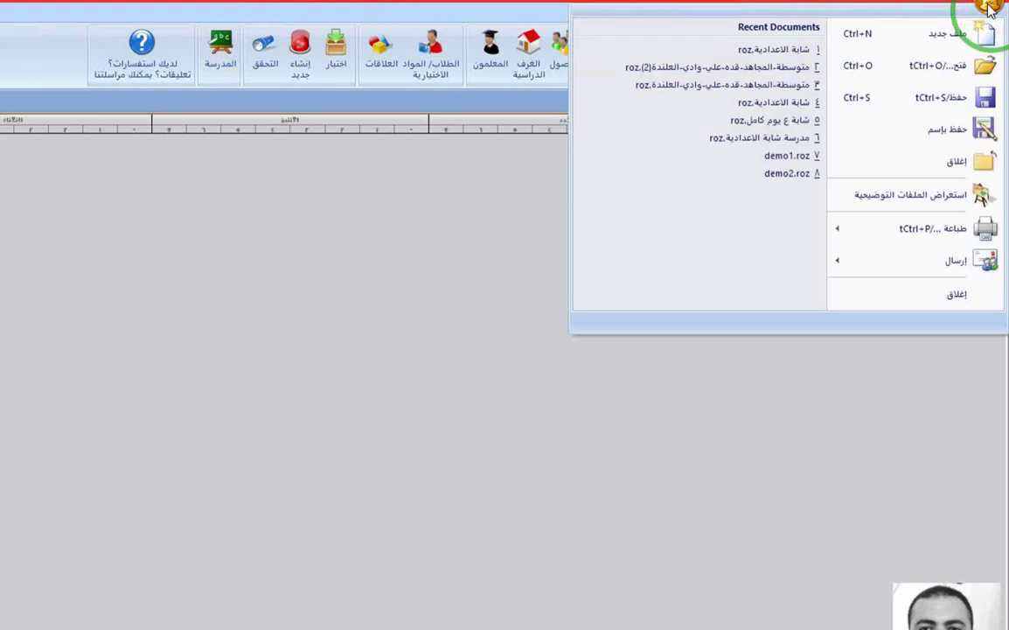
left_click(931, 35)
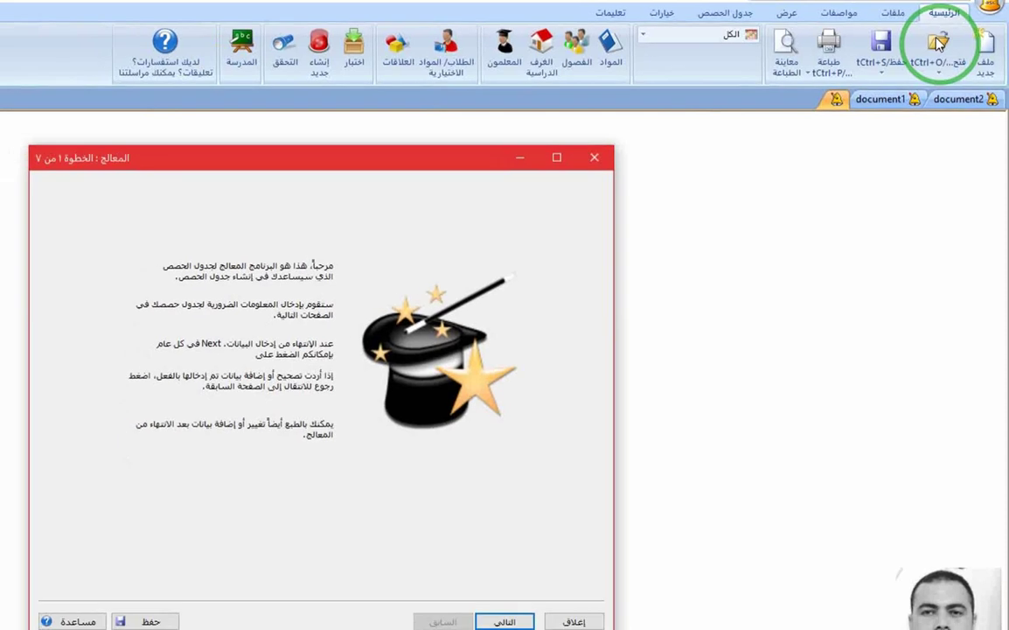
left_click(553, 568)
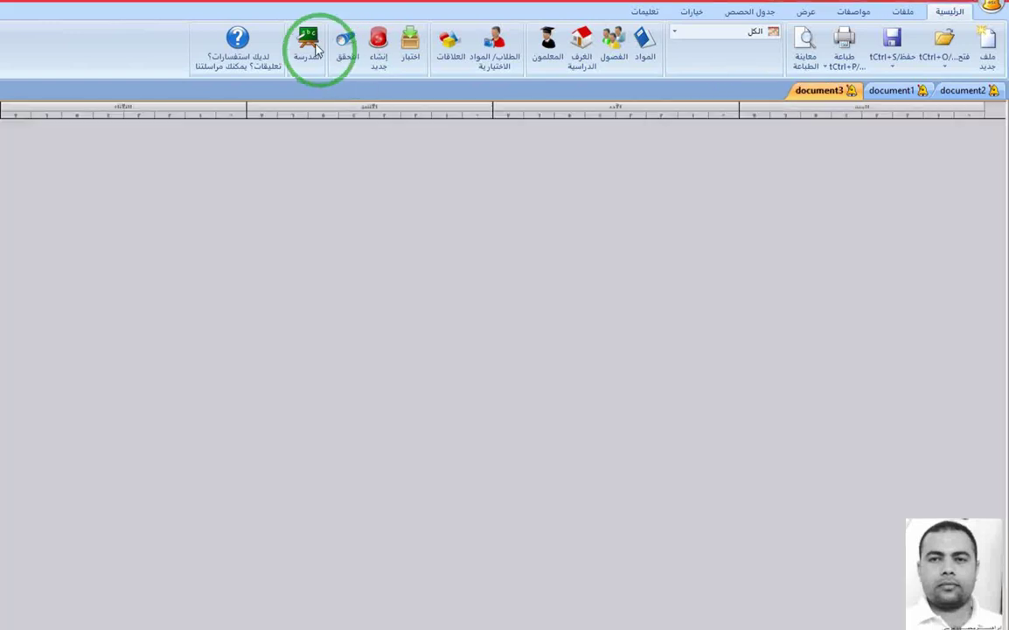
Enter مدرسة شابة الاعدادية المشتركة as the school name in the new file's school settings.
left_click(308, 44)
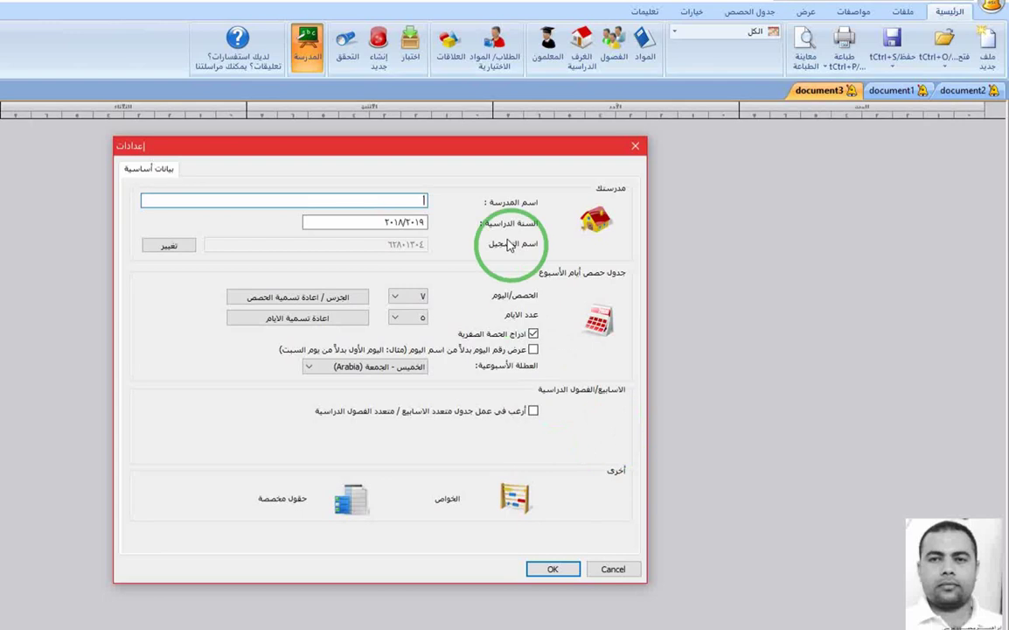
left_click(398, 203)
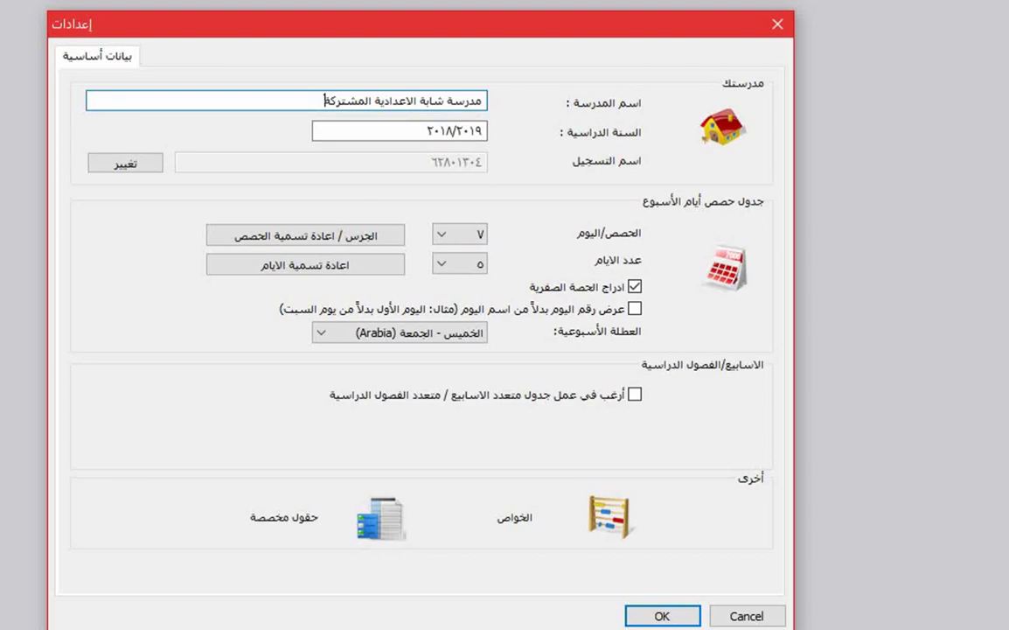
left_click(990, 121)
left_click(295, 372)
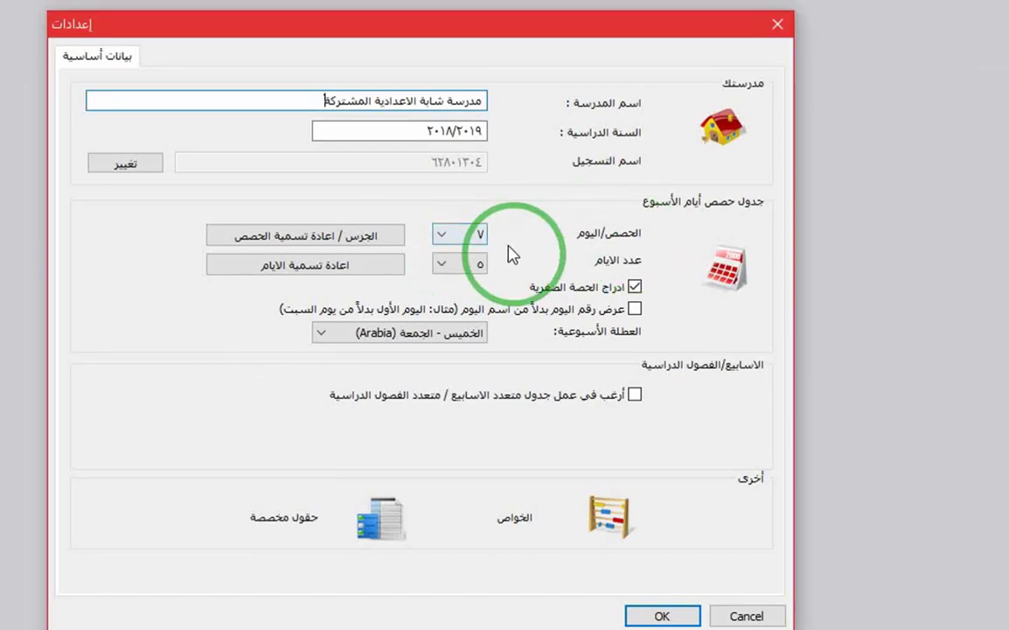
Set the number of periods per day to 8 and accept the change.
left_click(442, 241)
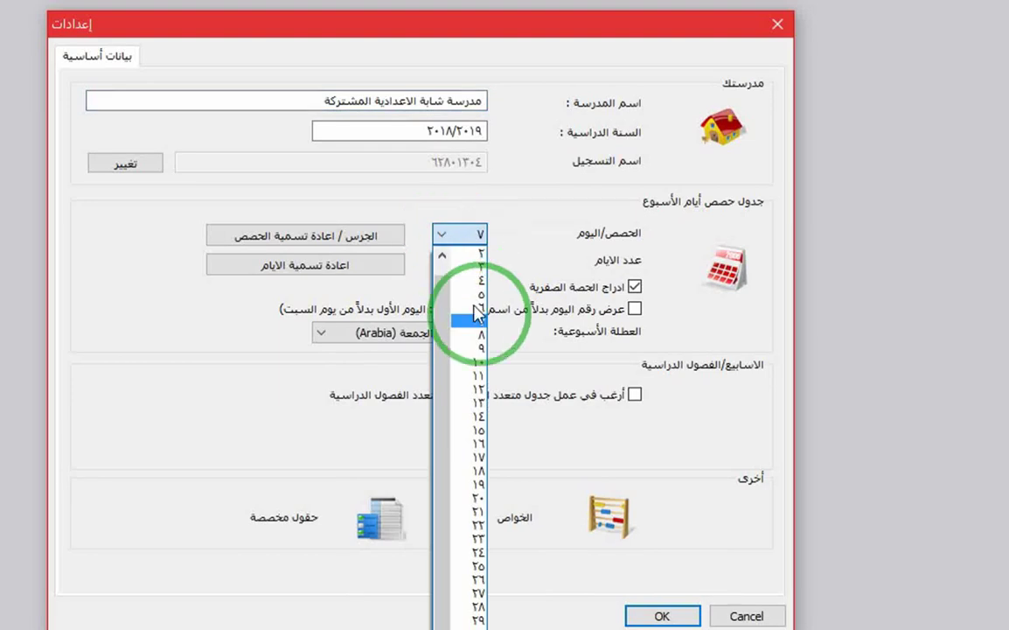
left_click(477, 336)
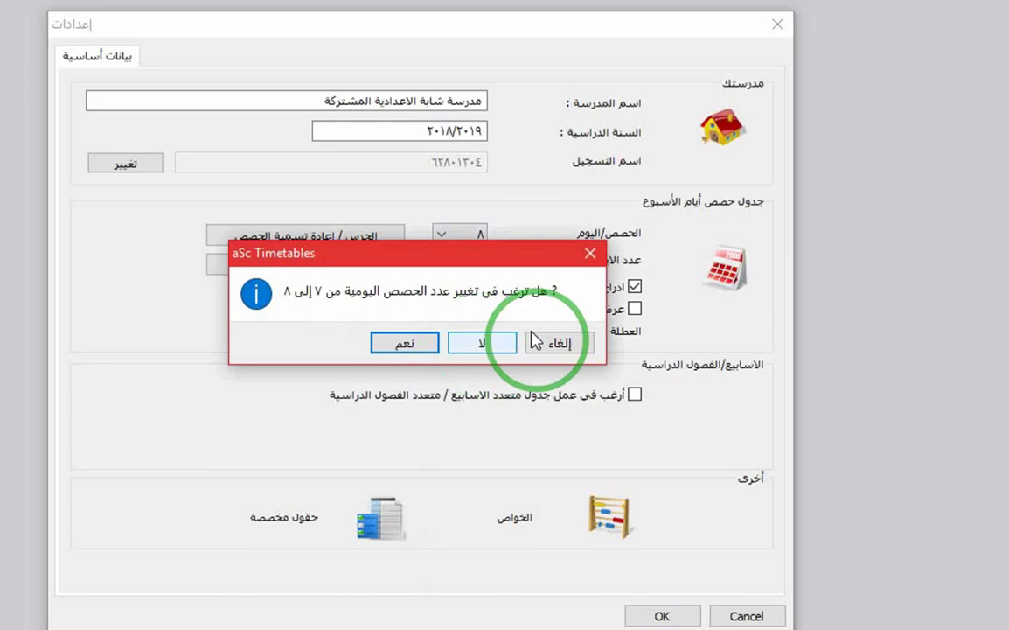
left_click(409, 346)
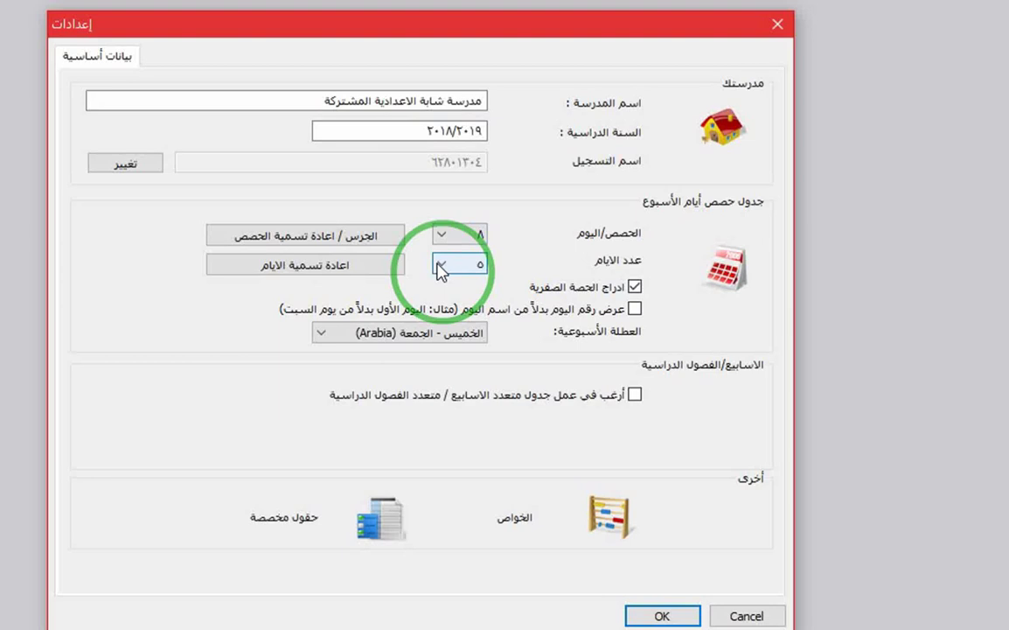
Set the weekend to الجمعة - السبت (Hebrew/Arabia) and exclude the zero period from the timetable.
left_click(450, 334)
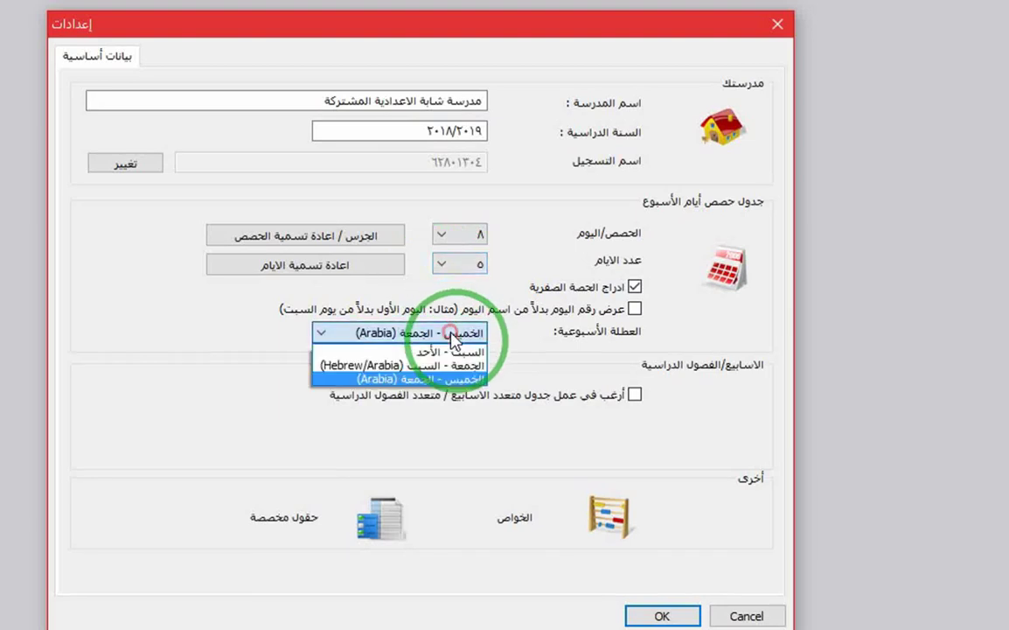
left_click(434, 380)
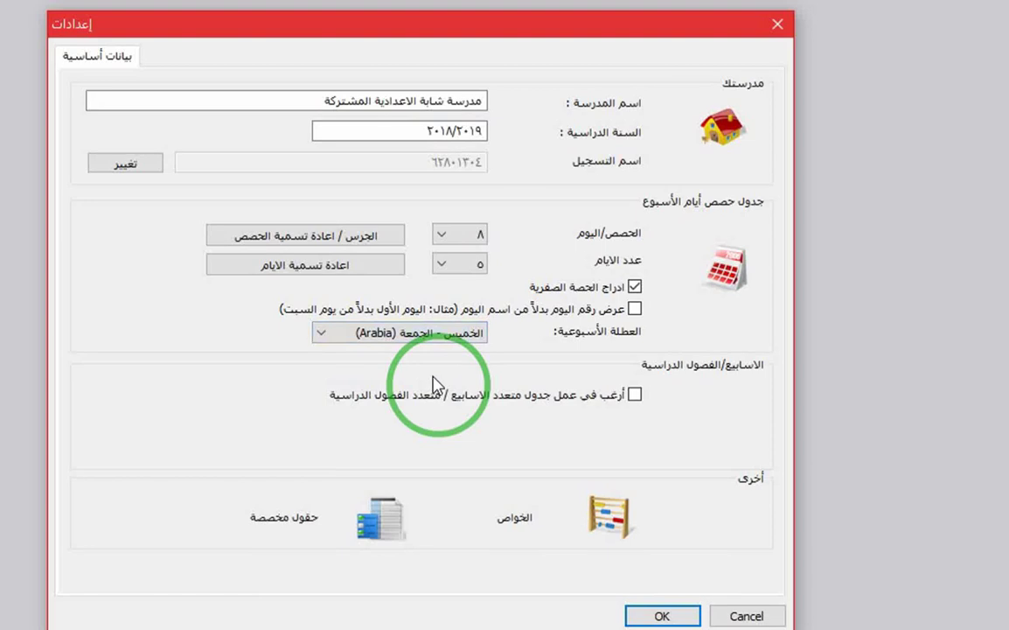
left_click(430, 334)
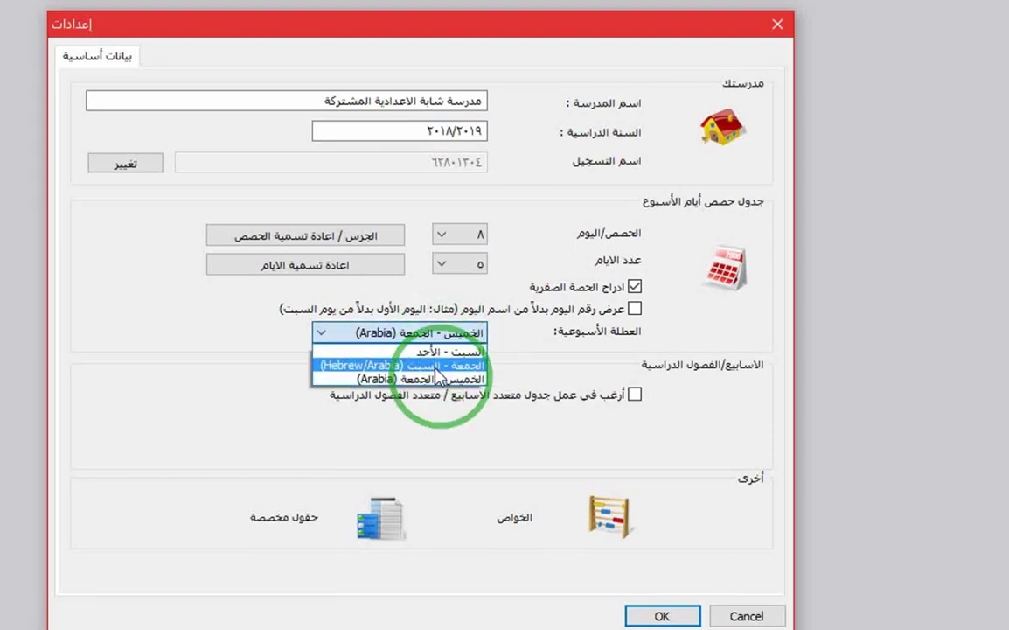
left_click(431, 366)
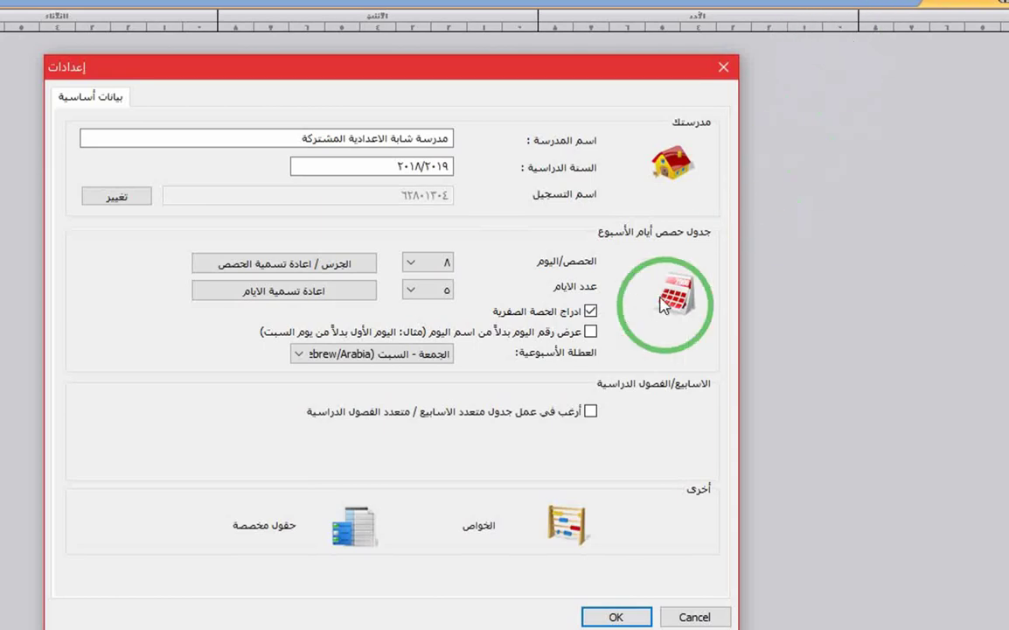
left_click(592, 312)
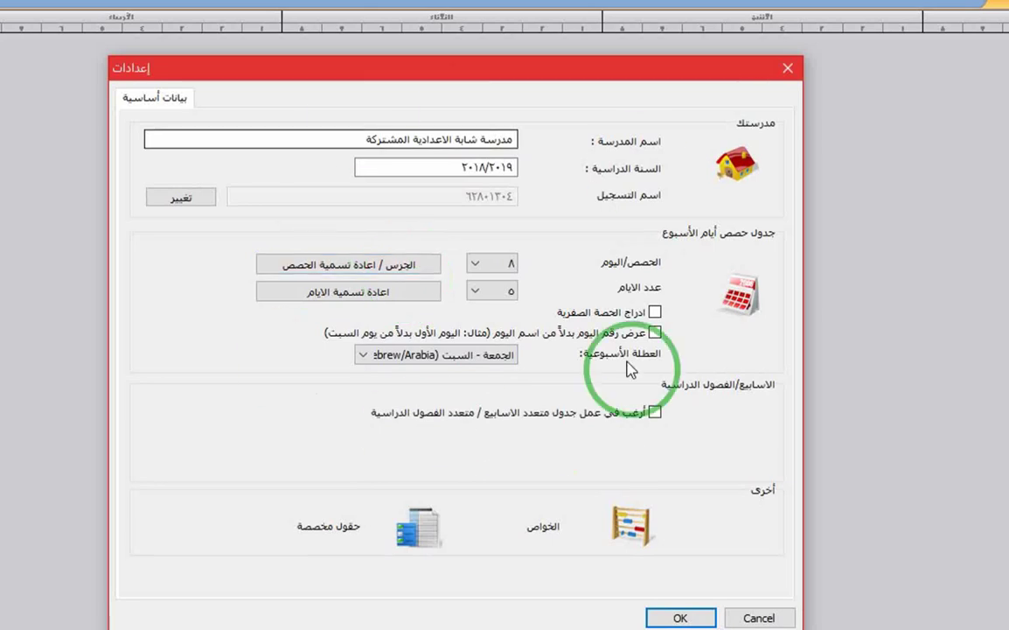
Check the scanned schedule and edit the first period's bell times, setting the start to 08:45 and the end to 08:00.
left_click(418, 266)
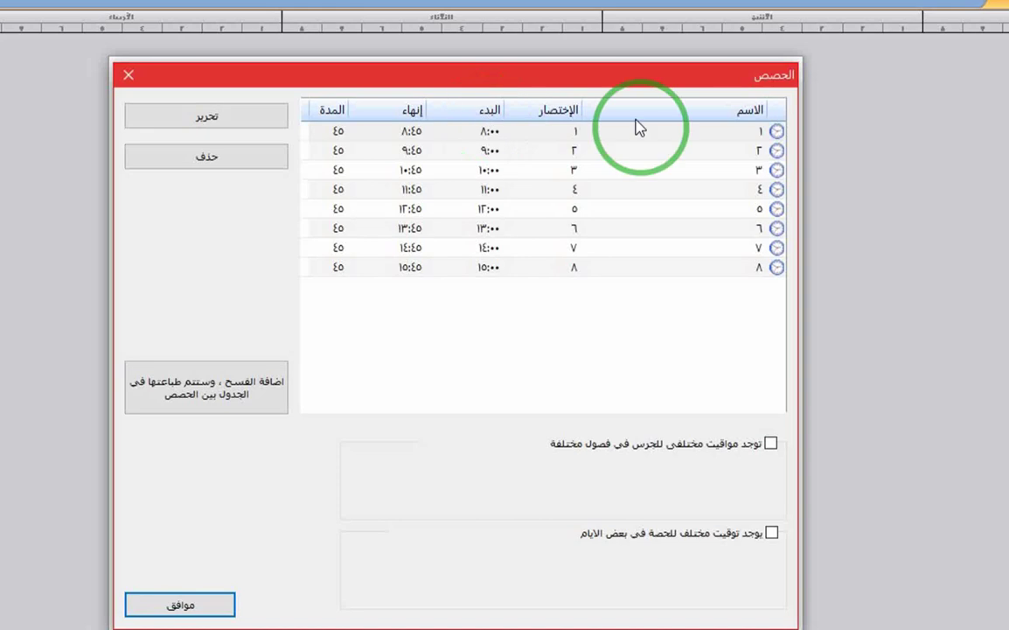
left_click(752, 137)
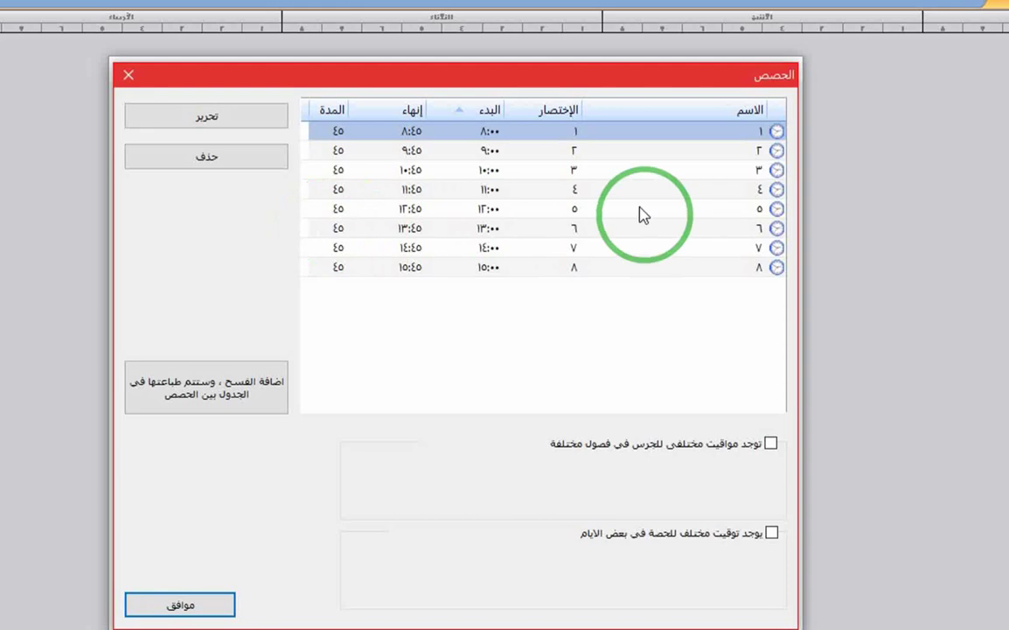
left_click(459, 131)
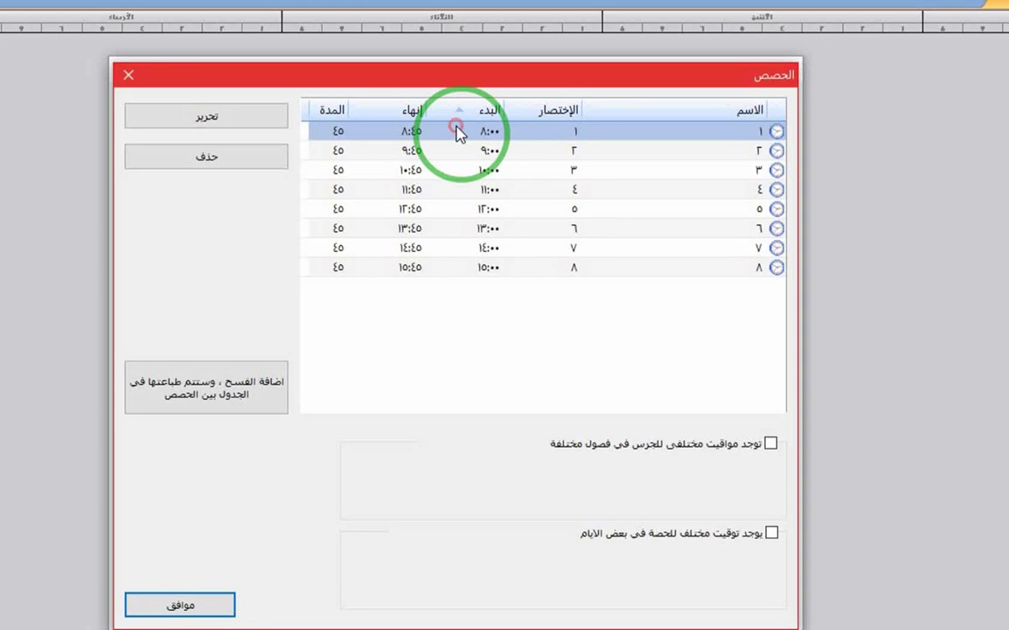
left_click(229, 117)
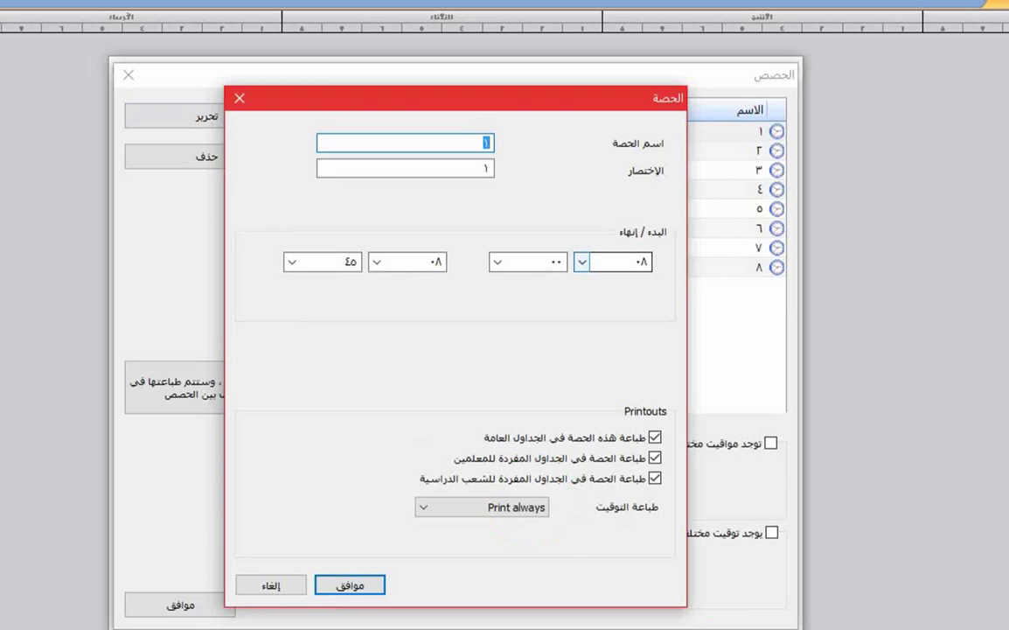
key("alt+Tab")
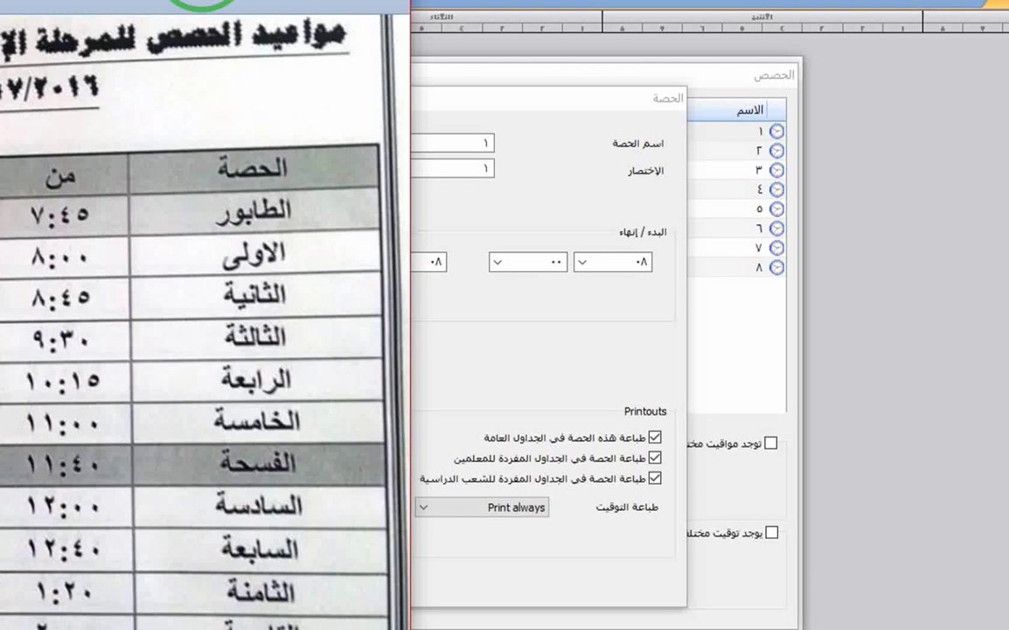
left_click(463, 488)
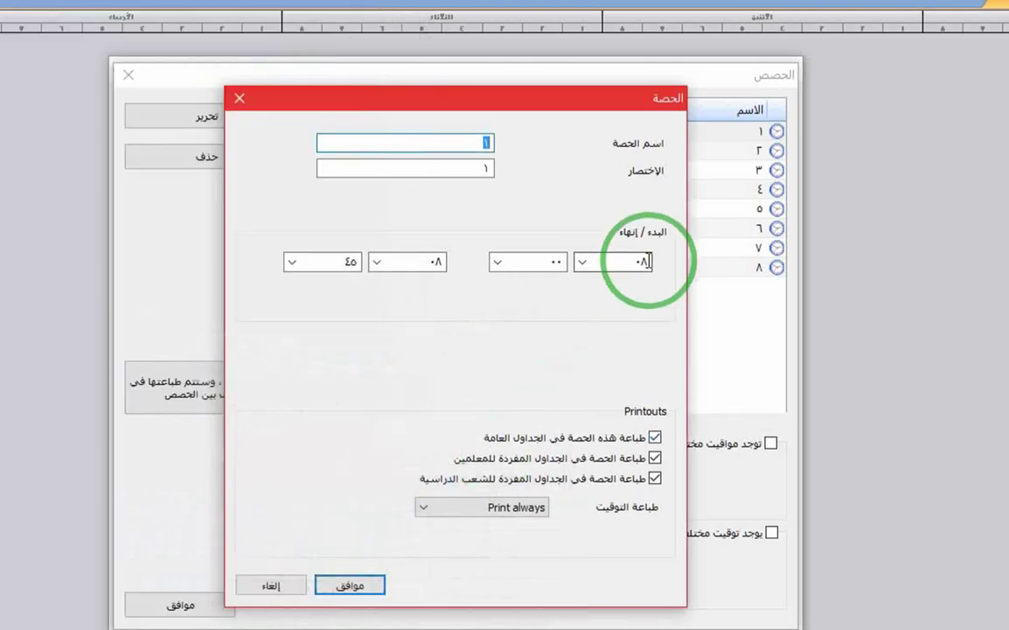
left_click(498, 263)
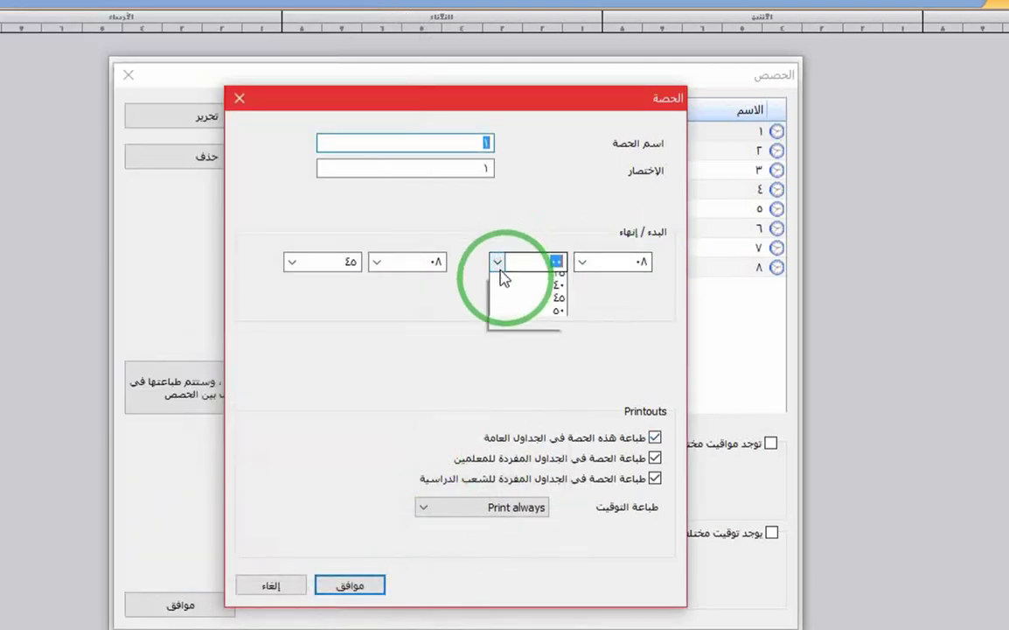
left_click(530, 386)
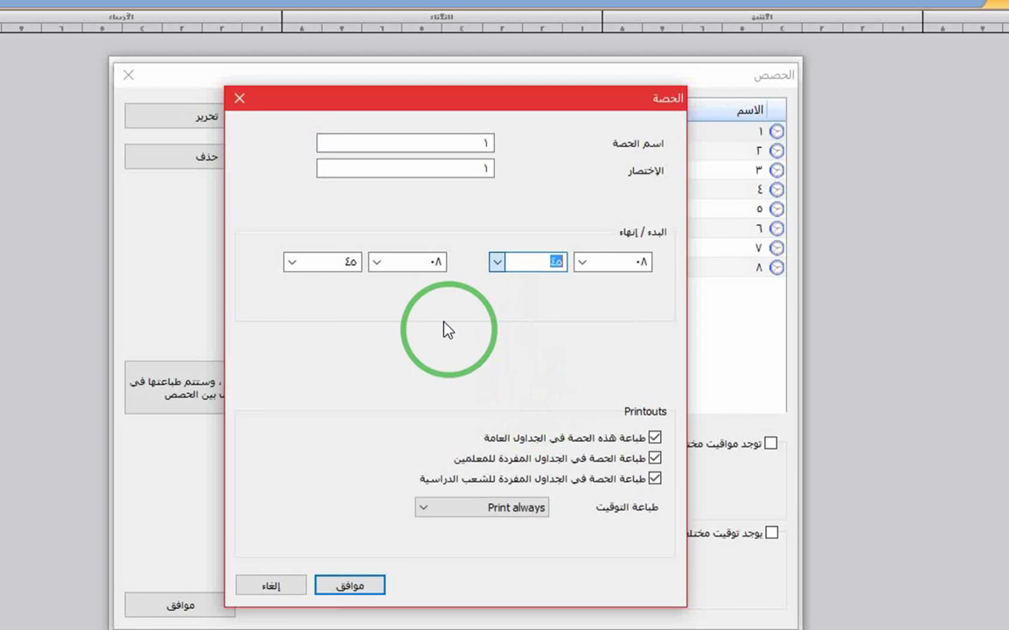
left_click(290, 260)
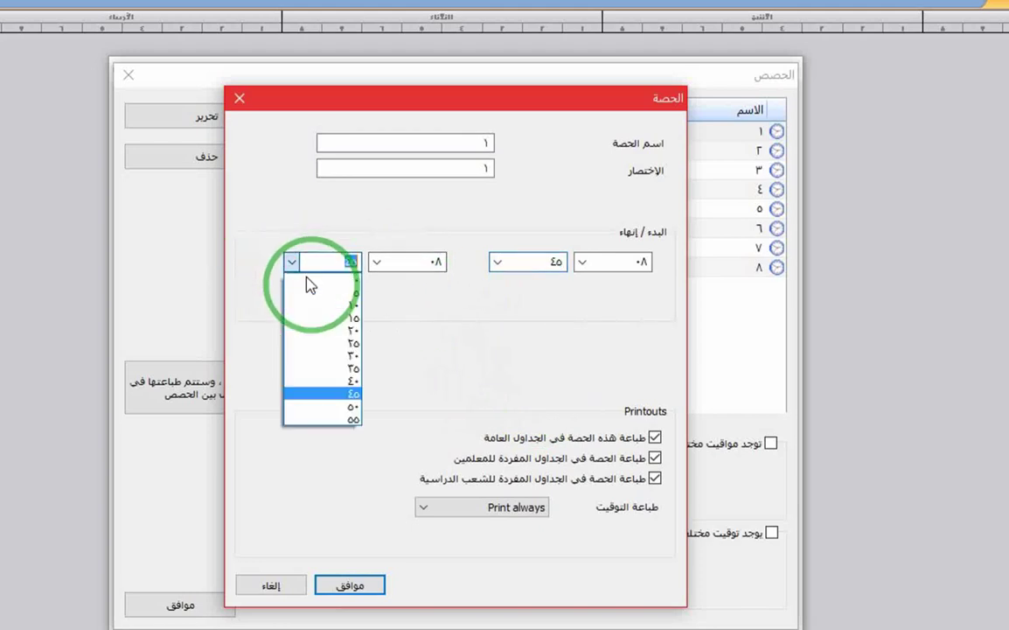
left_click(315, 280)
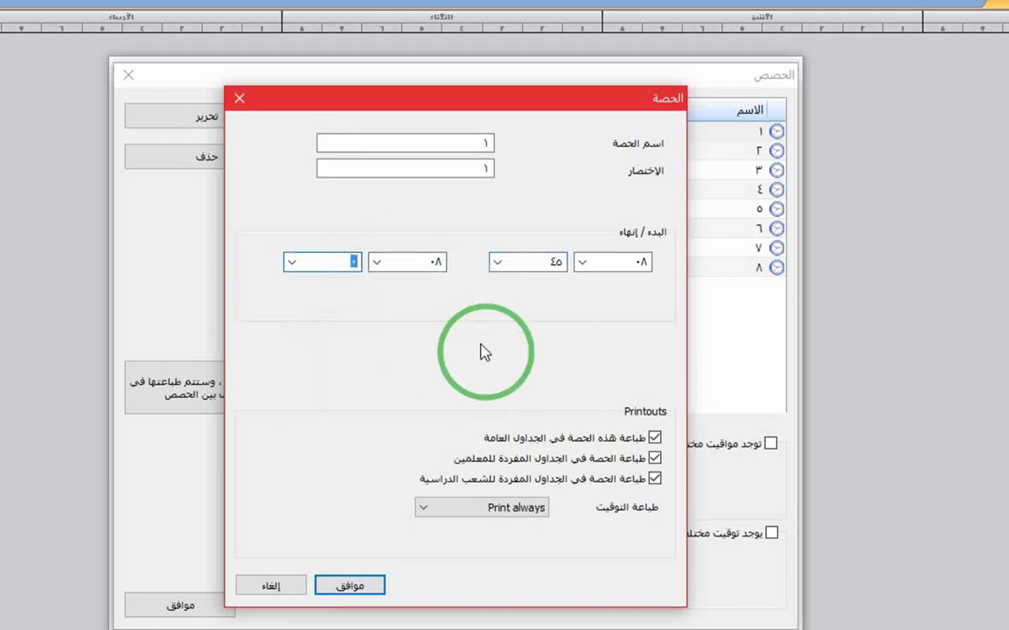
left_click(363, 586)
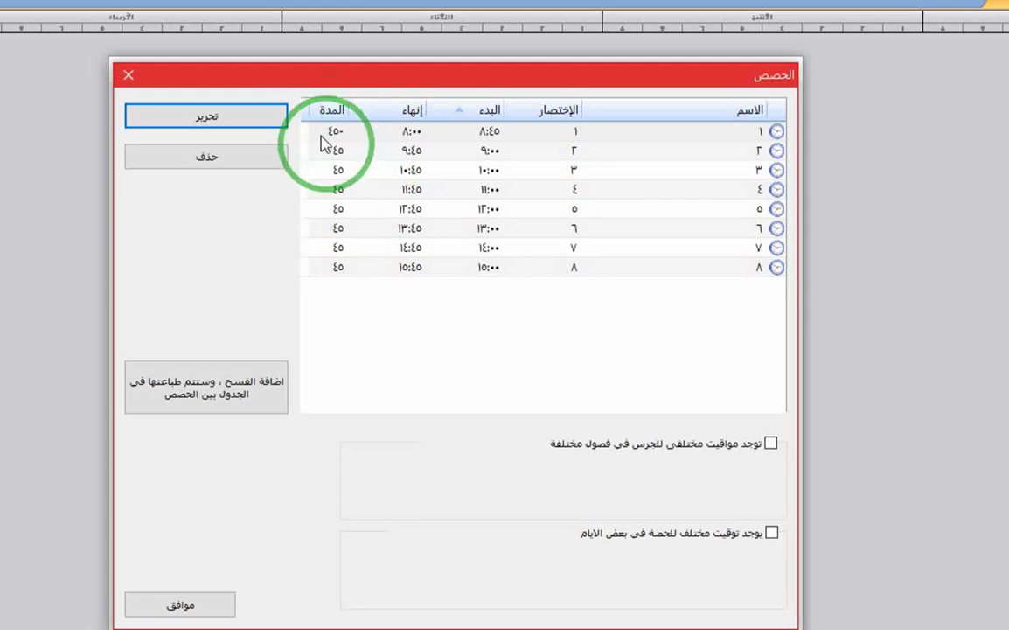
Edit the second period's bell times, setting the start to 09:30 and the end to 08:45, and accept the change.
left_click(491, 154)
left_click(249, 120)
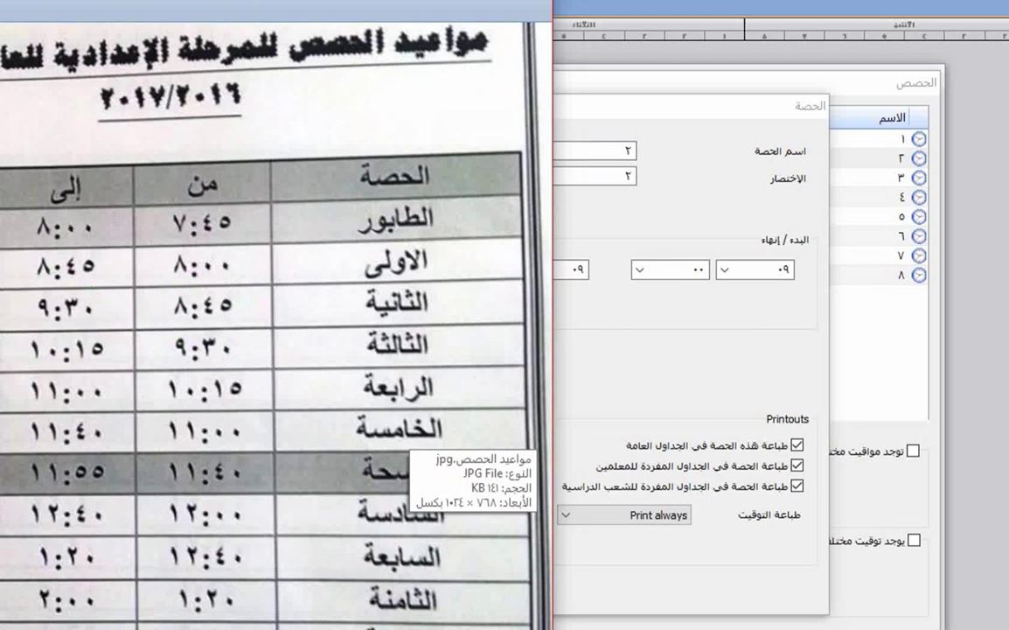
left_click(606, 249)
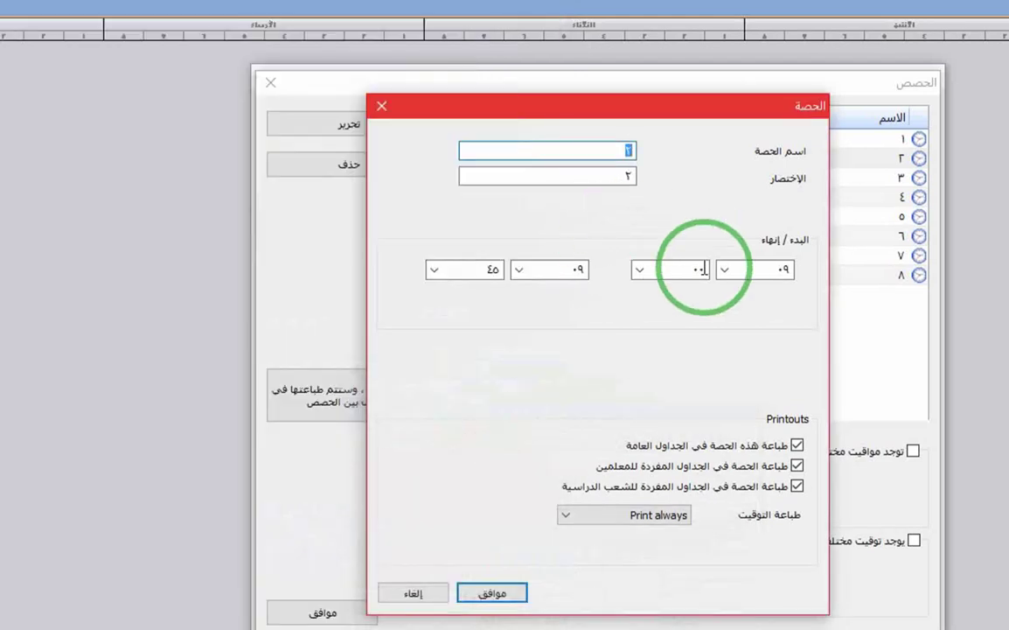
left_click(641, 272)
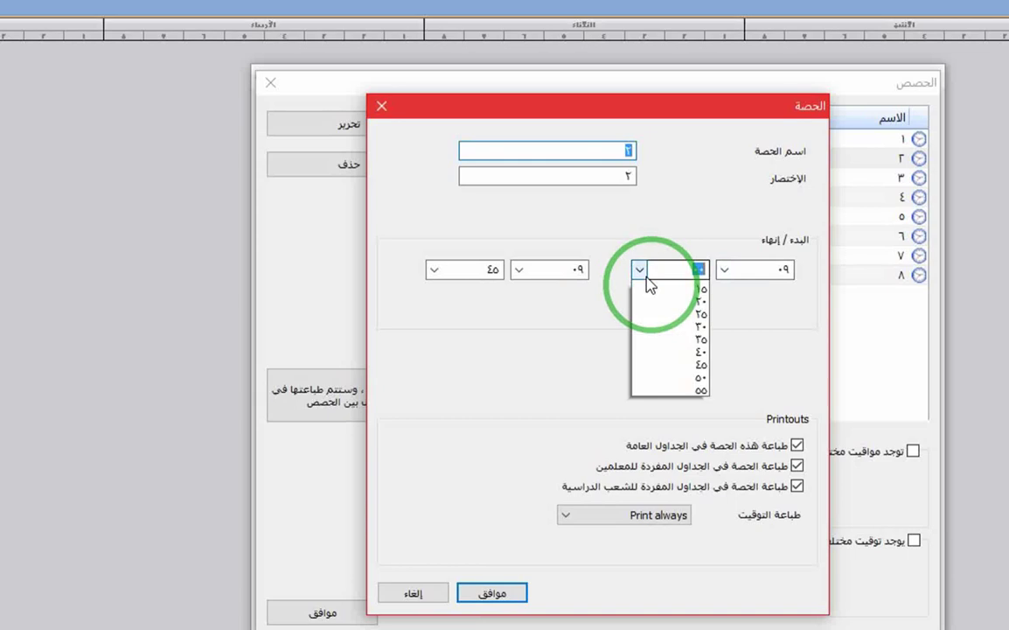
left_click(681, 363)
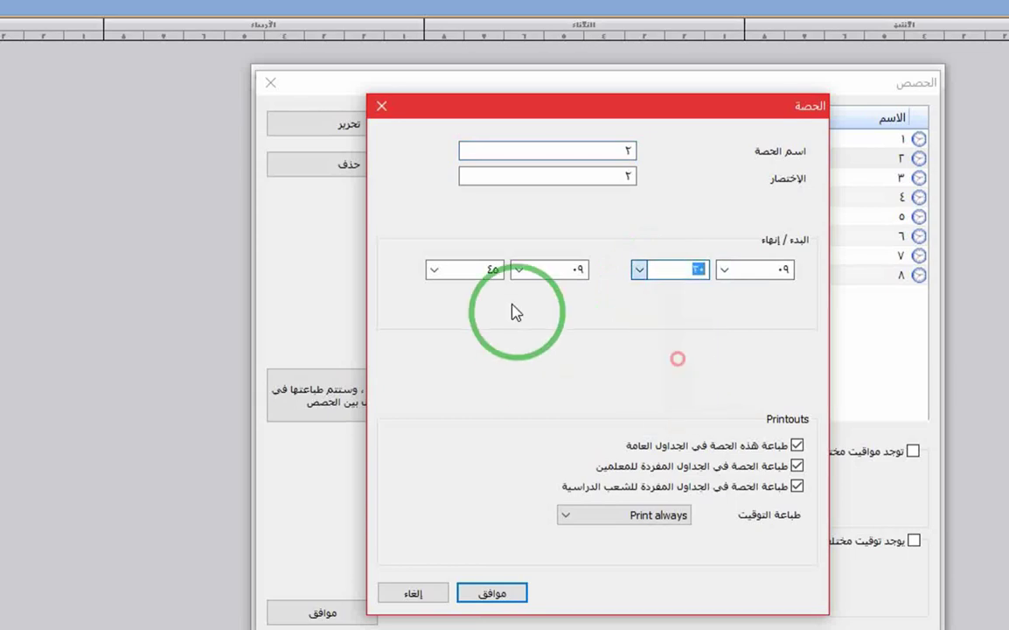
left_click(525, 271)
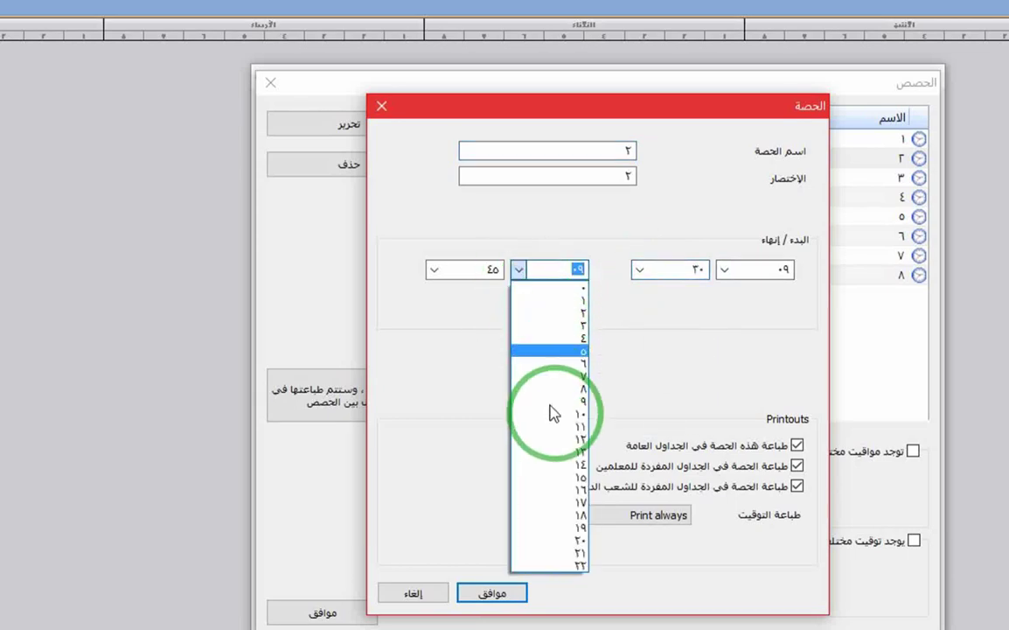
left_click(444, 310)
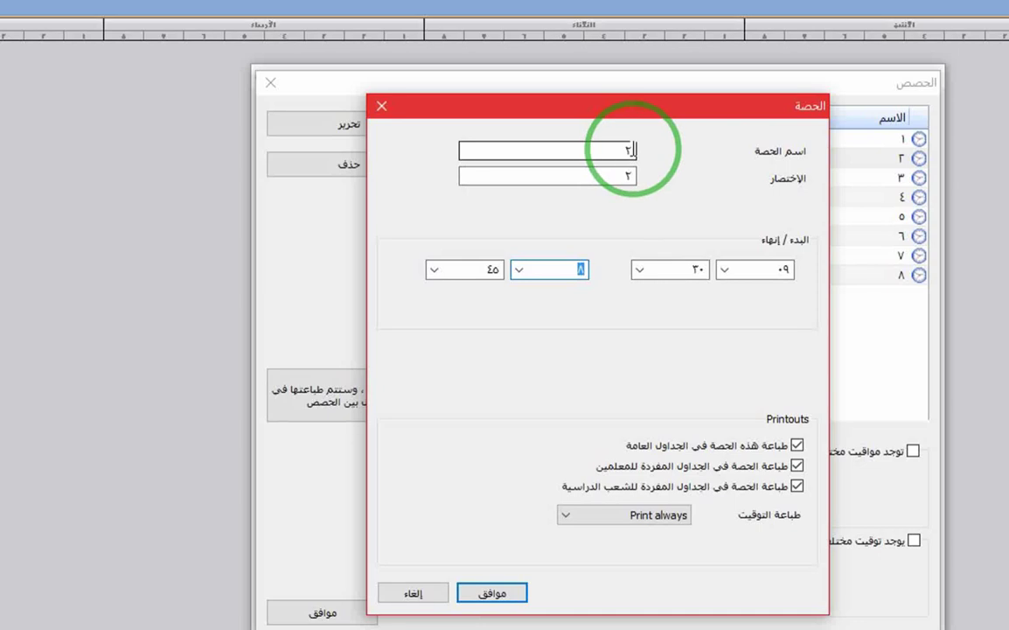
left_click(626, 172)
type("٢")
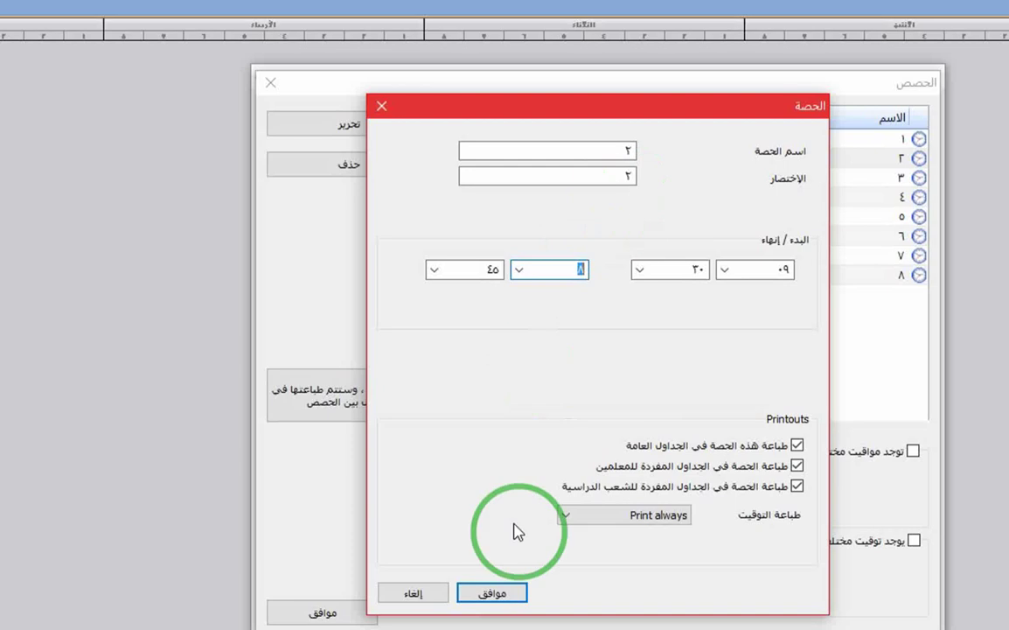
left_click(513, 595)
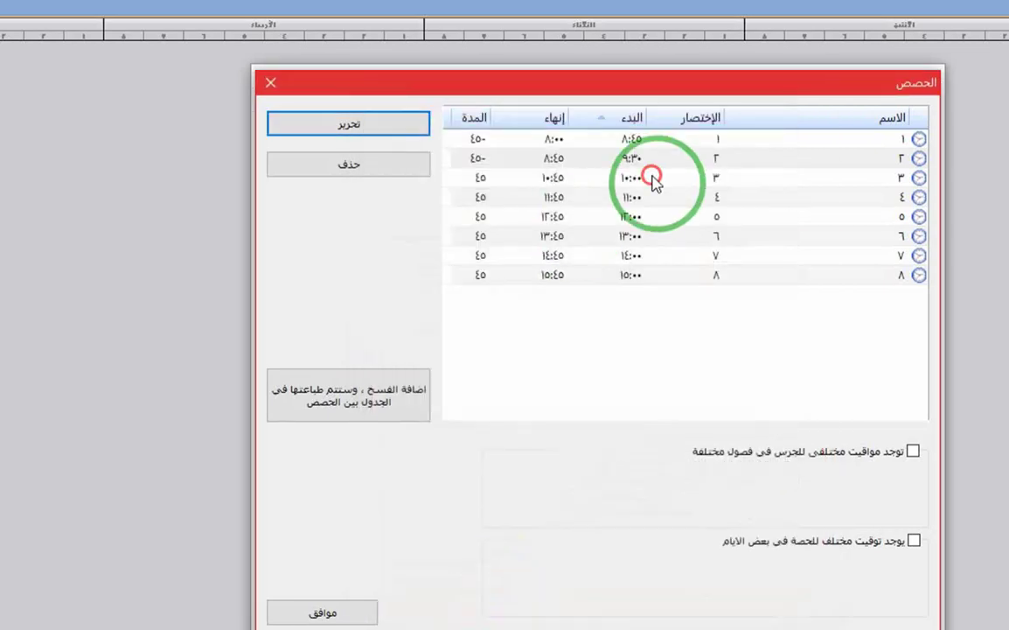
Edit the third period's bell times, setting the start to 10:15 and the end to 09:30, and accept the change.
left_click(652, 179)
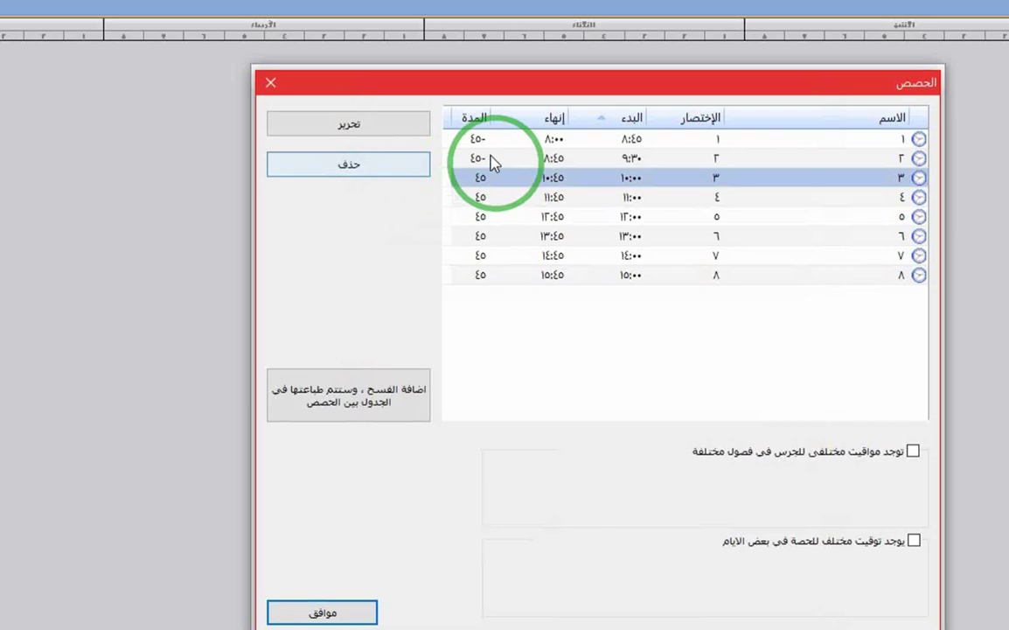
left_click(368, 128)
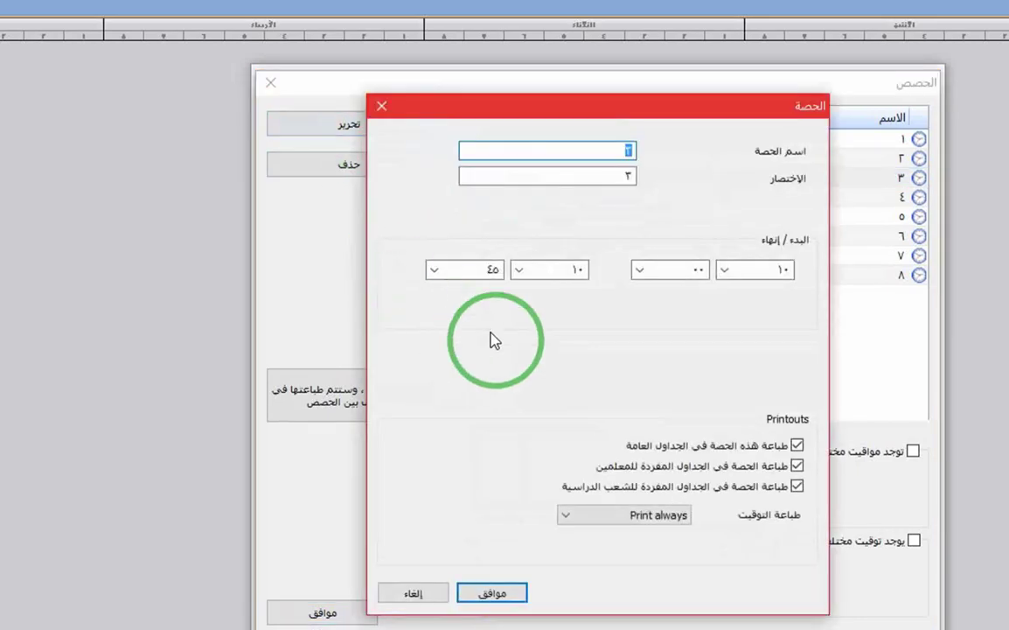
left_click(518, 272)
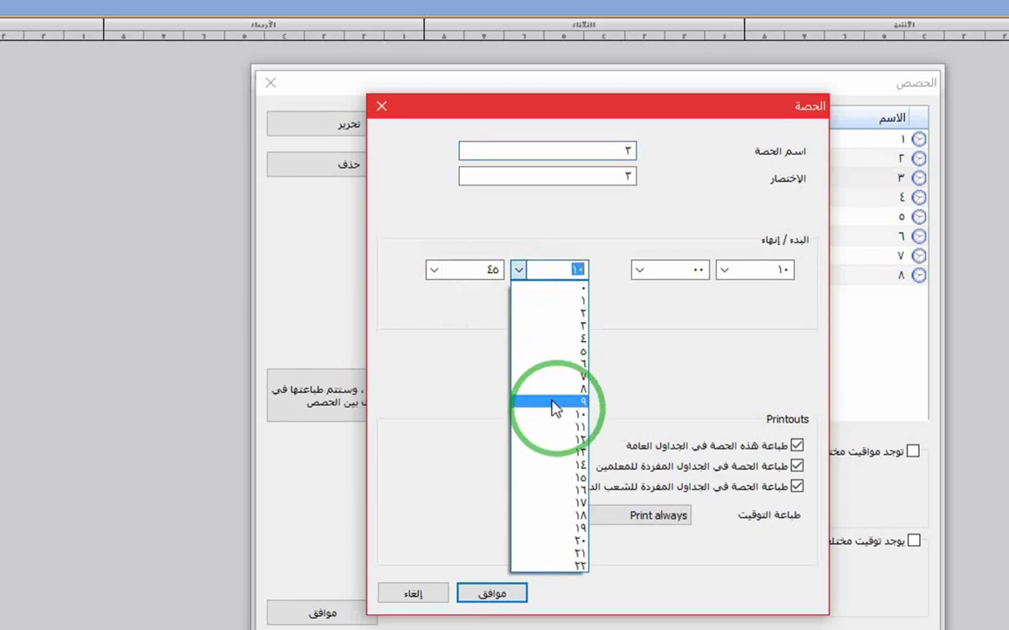
left_click(433, 273)
left_click(435, 277)
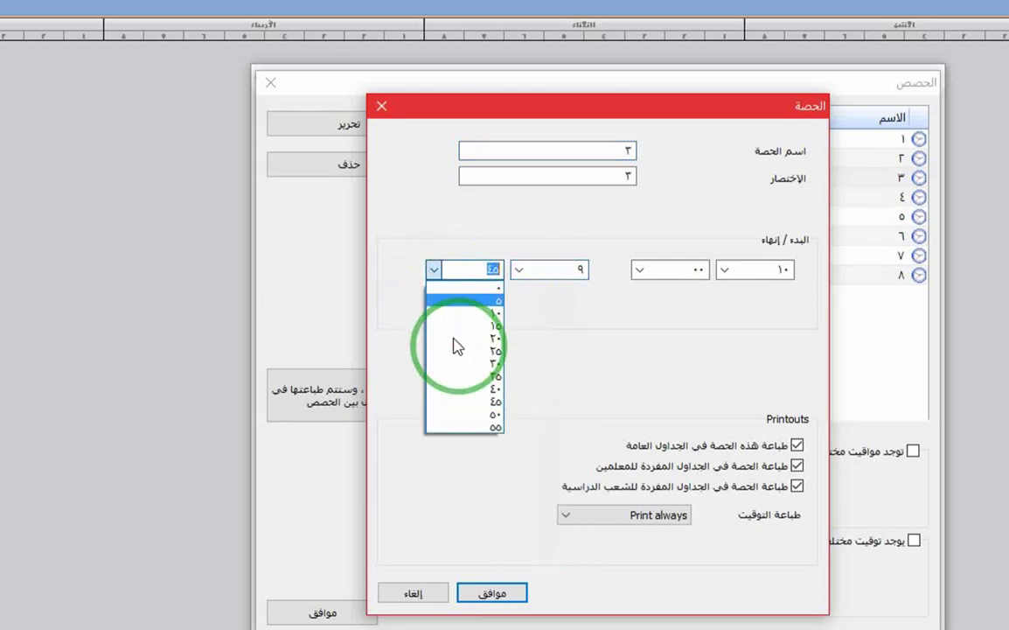
left_click(459, 363)
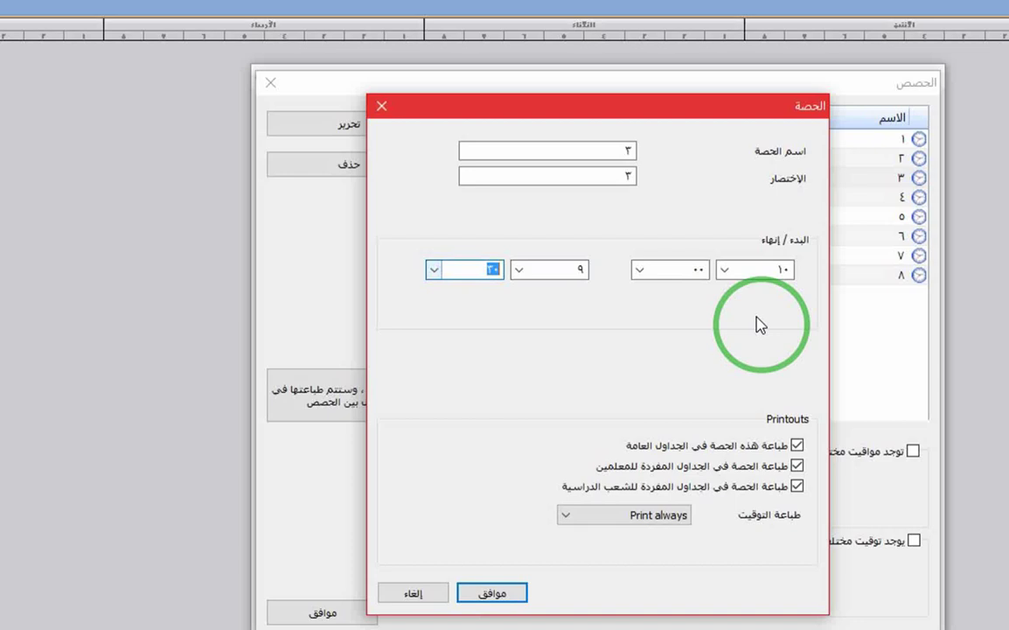
left_click(725, 272)
left_click(724, 275)
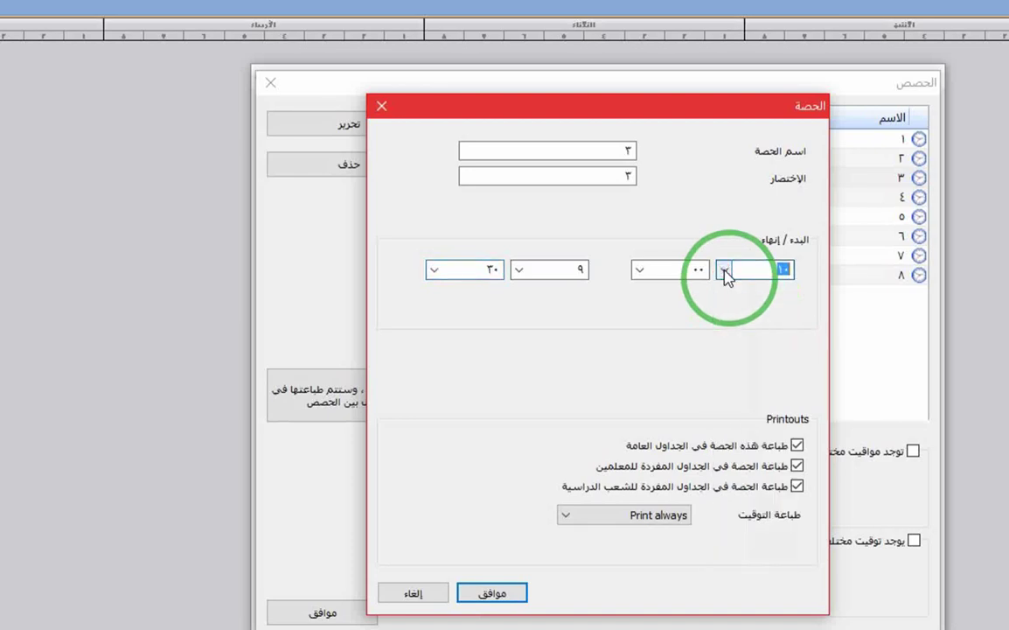
left_click(639, 273)
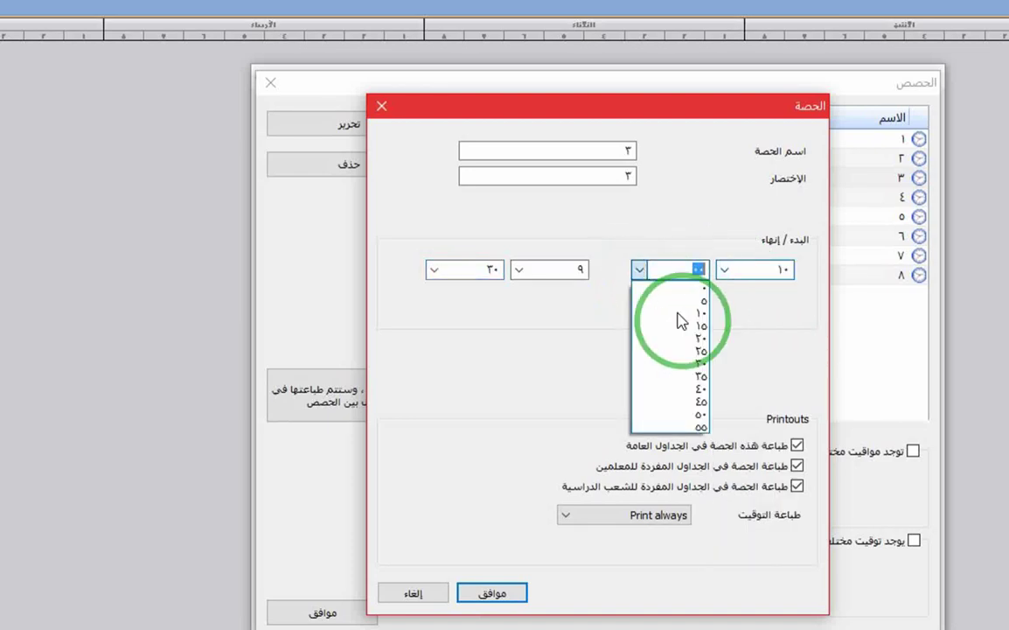
left_click(677, 332)
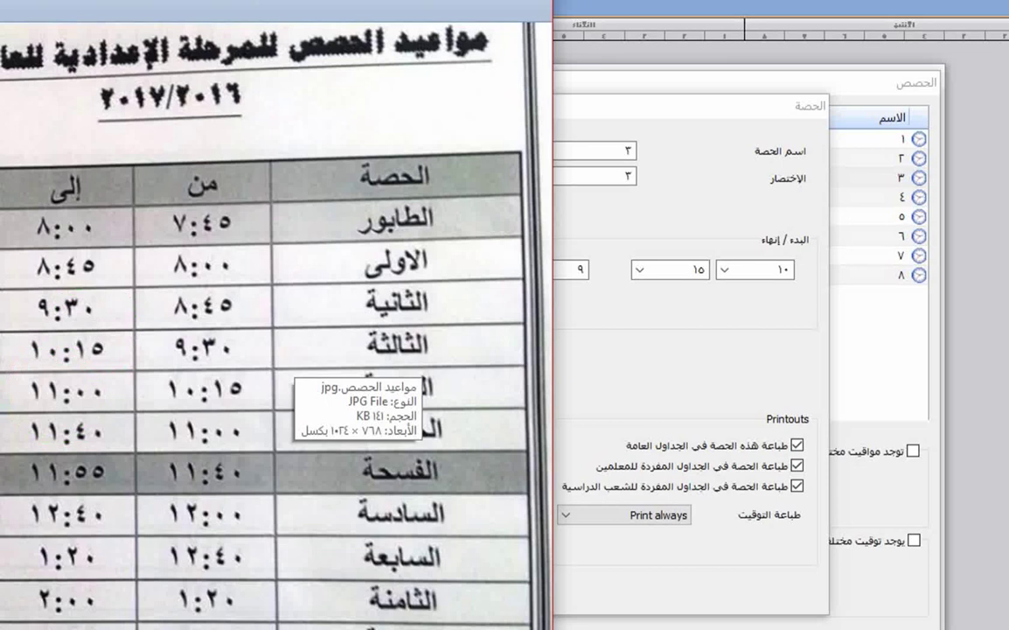
left_click(658, 356)
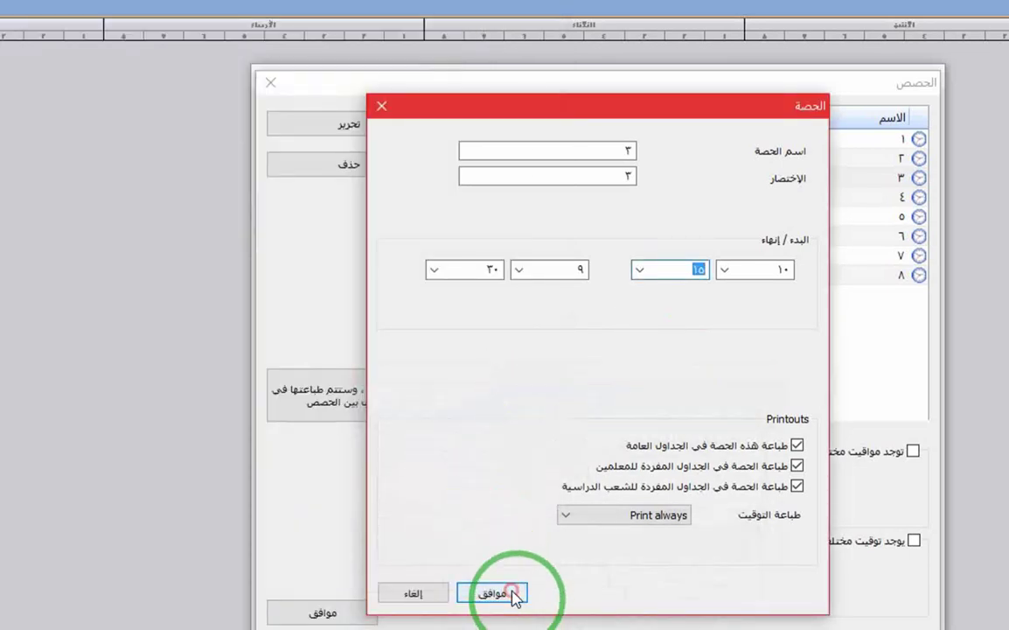
left_click(514, 594)
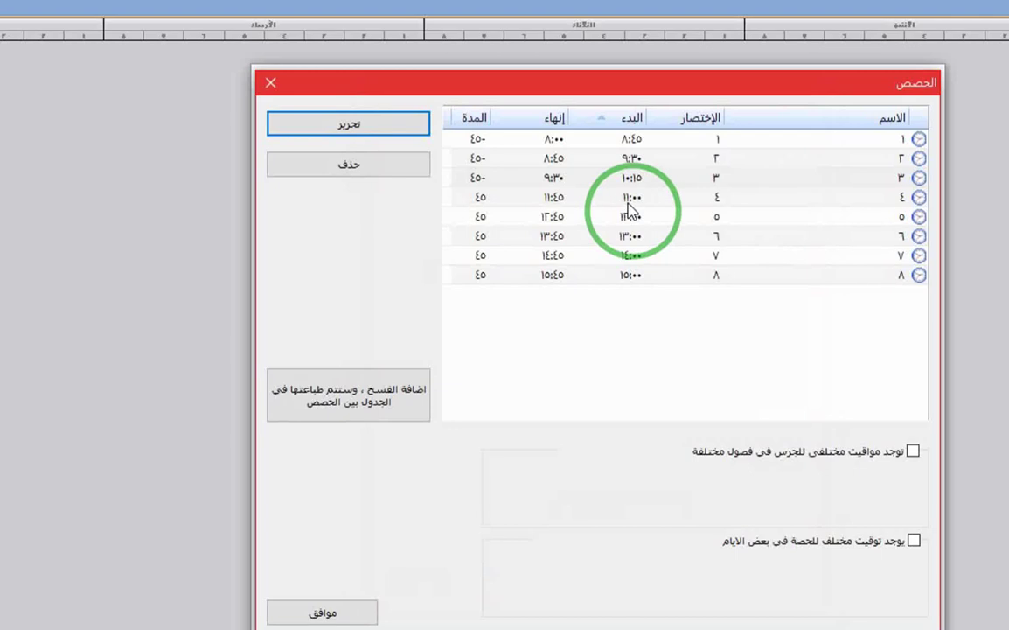
Set the fourth period's end time to 10:15 and accept the change.
left_click(629, 205)
left_click(345, 125)
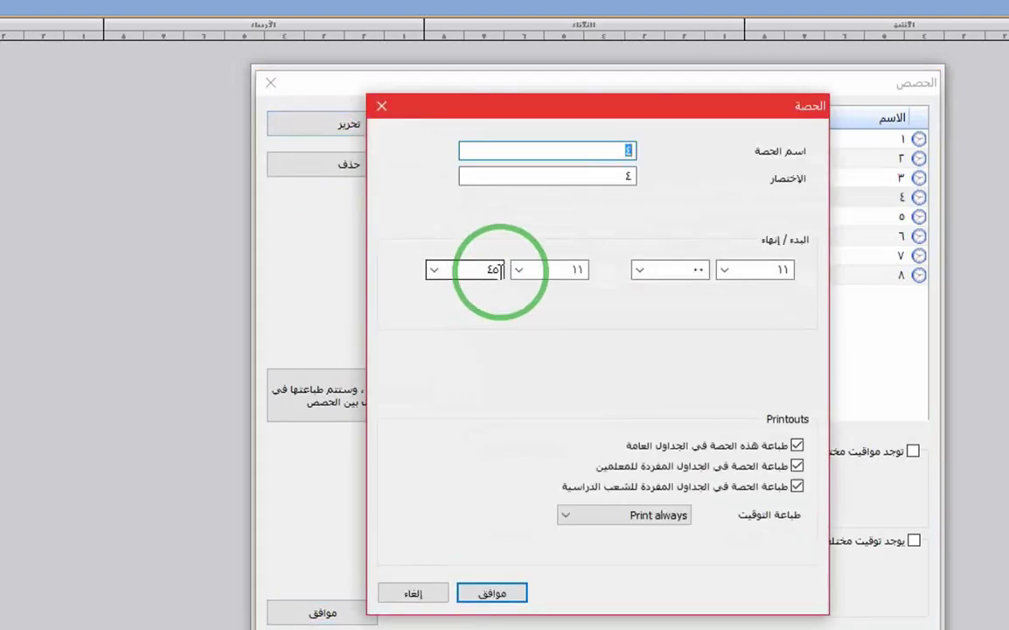
left_click(519, 270)
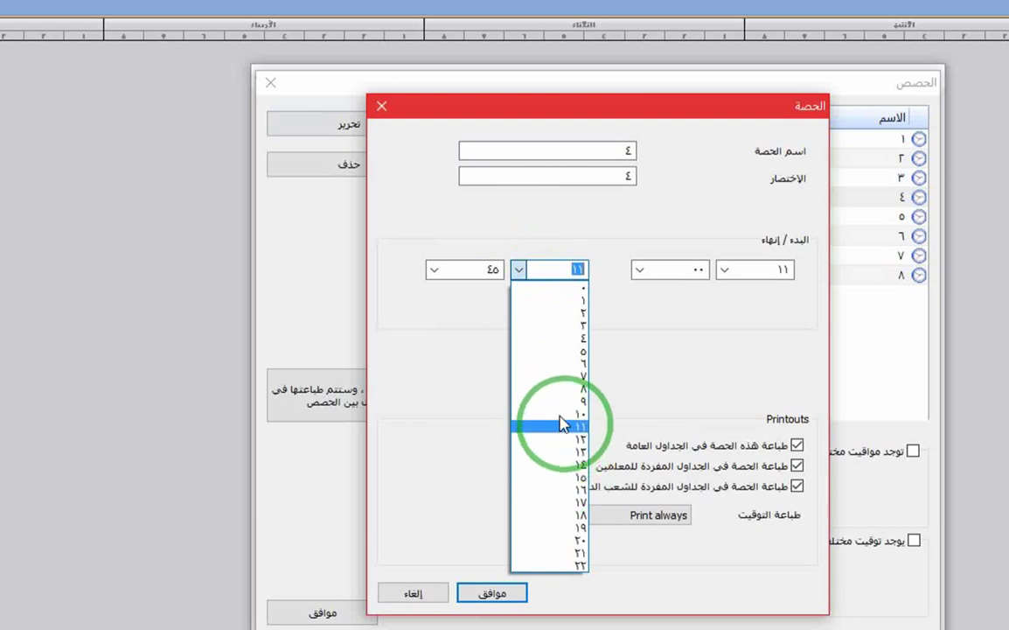
left_click(524, 413)
left_click(432, 270)
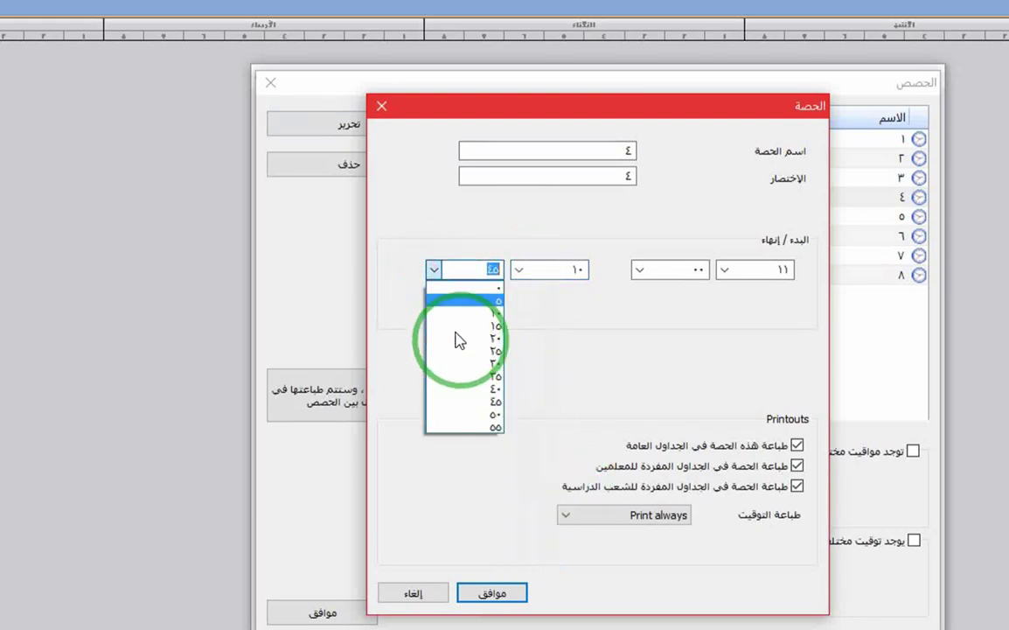
left_click(455, 325)
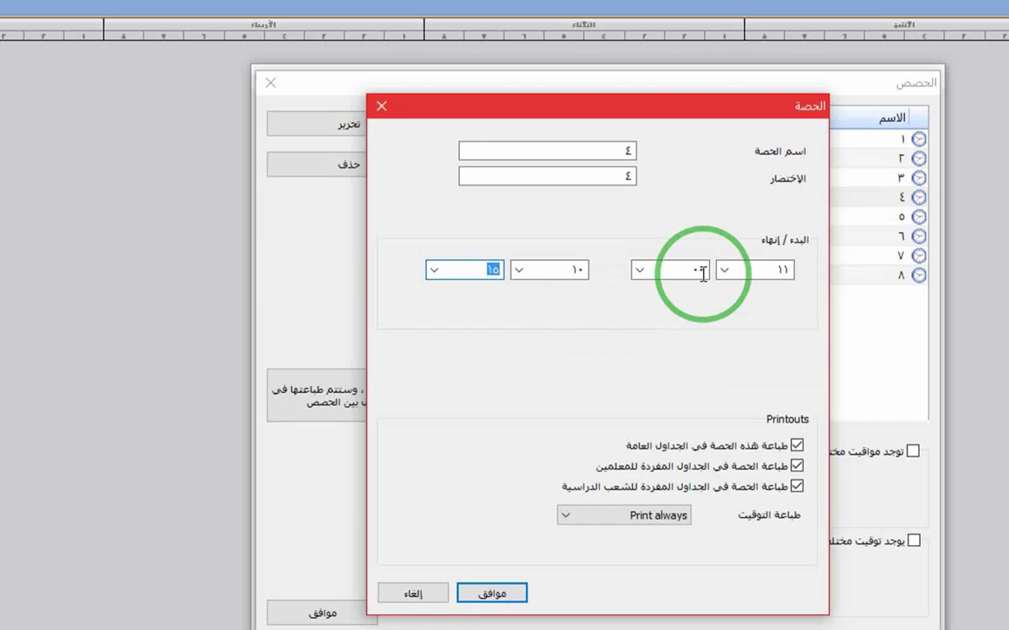
left_click(517, 594)
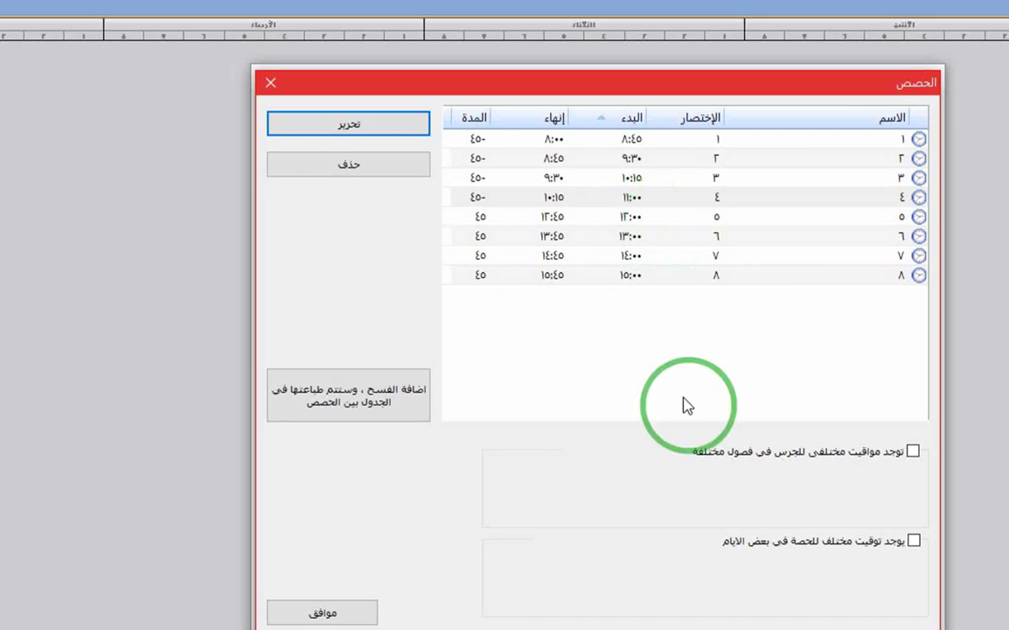
Check the scanned schedule and add a break to the periods list with الفسحة as both its name and abbreviation.
key("alt+Tab")
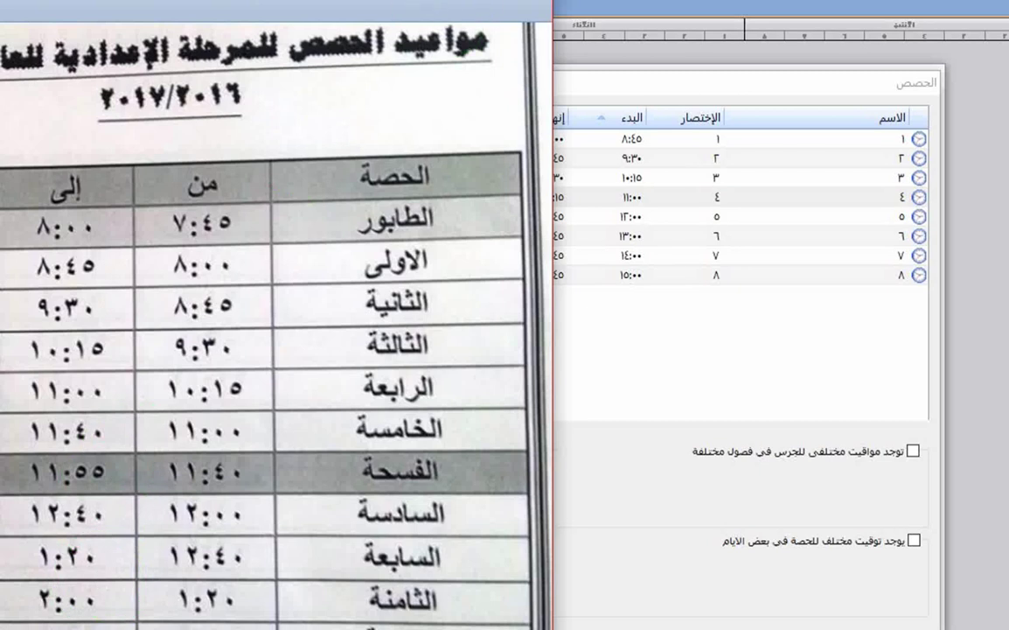
key("alt+F4")
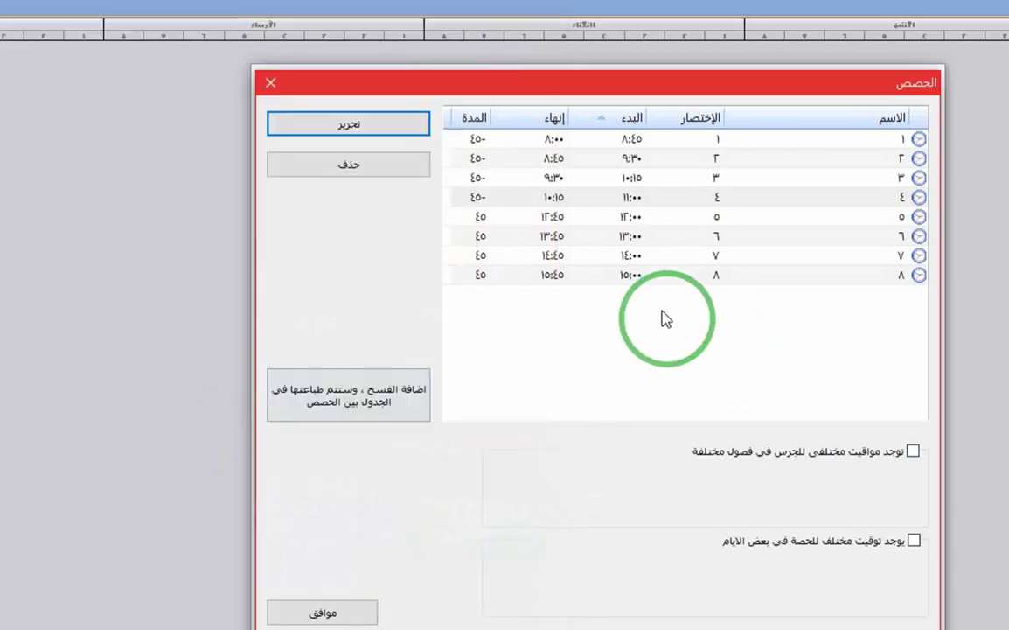
left_click(599, 217)
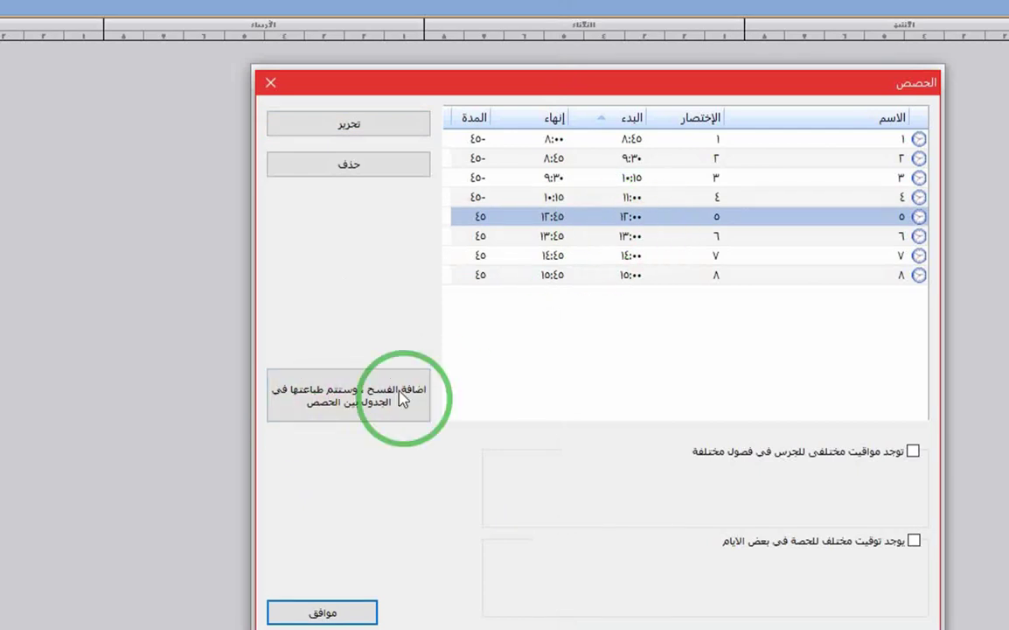
left_click(365, 400)
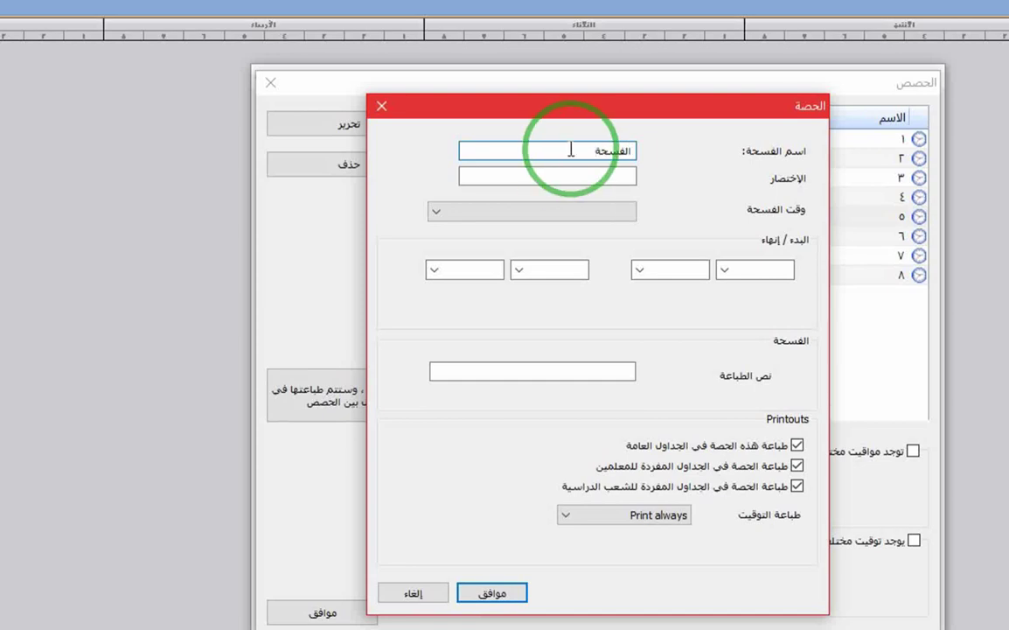
left_click(594, 176)
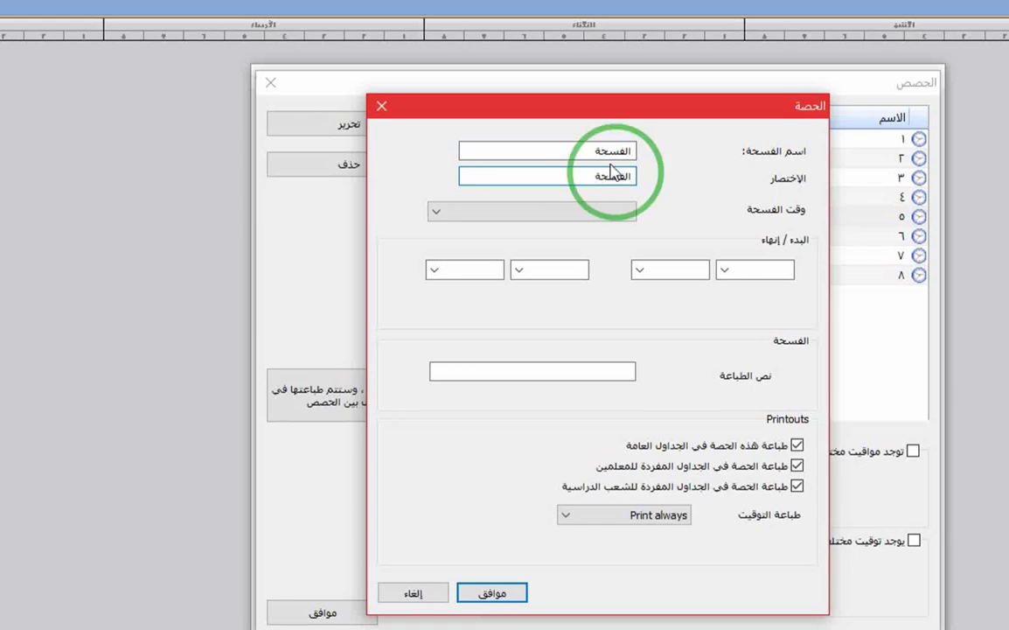
Set the break's start time to 11:30 and its end time to 11:00.
left_click(518, 270)
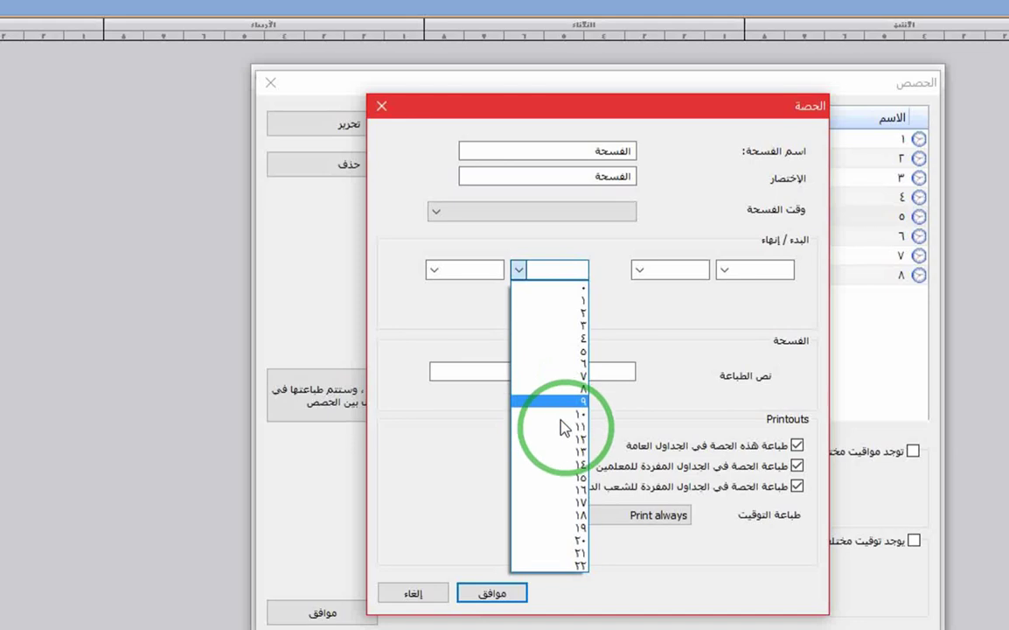
left_click(559, 424)
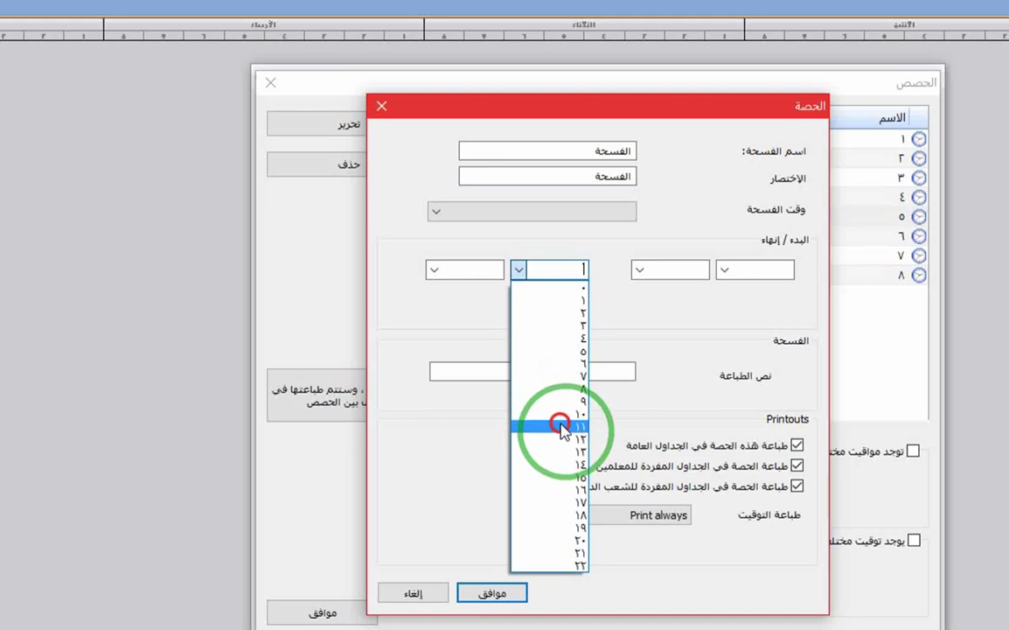
left_click(434, 271)
left_click(724, 280)
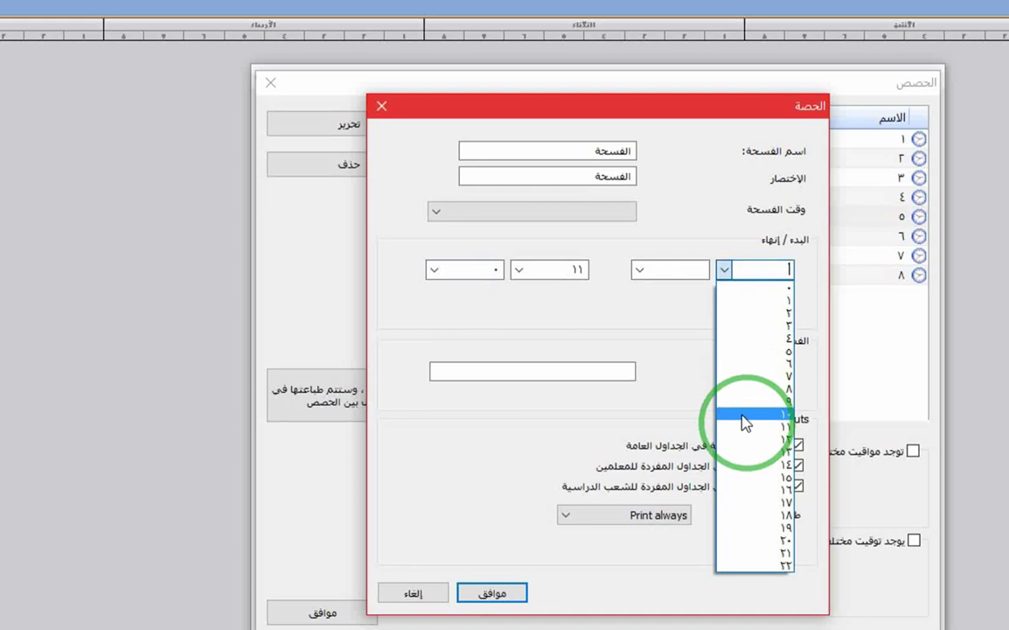
left_click(750, 427)
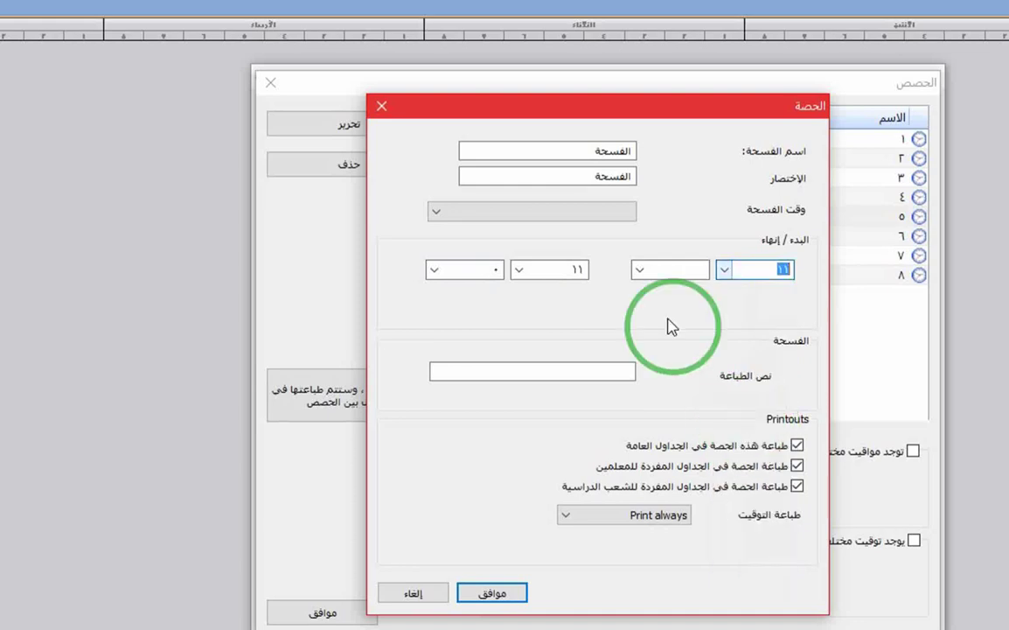
left_click(641, 271)
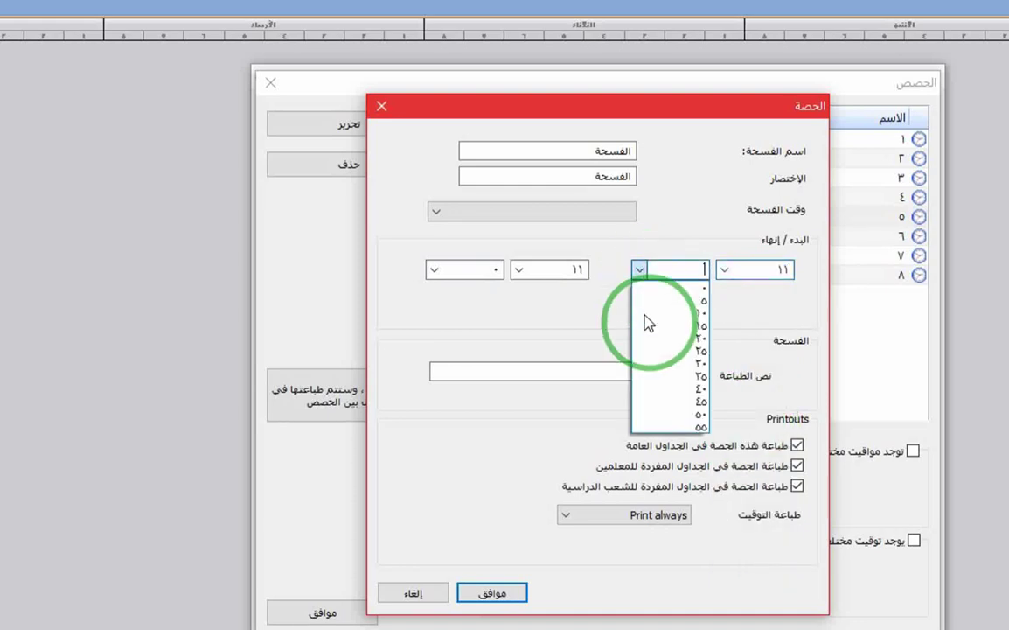
left_click(659, 366)
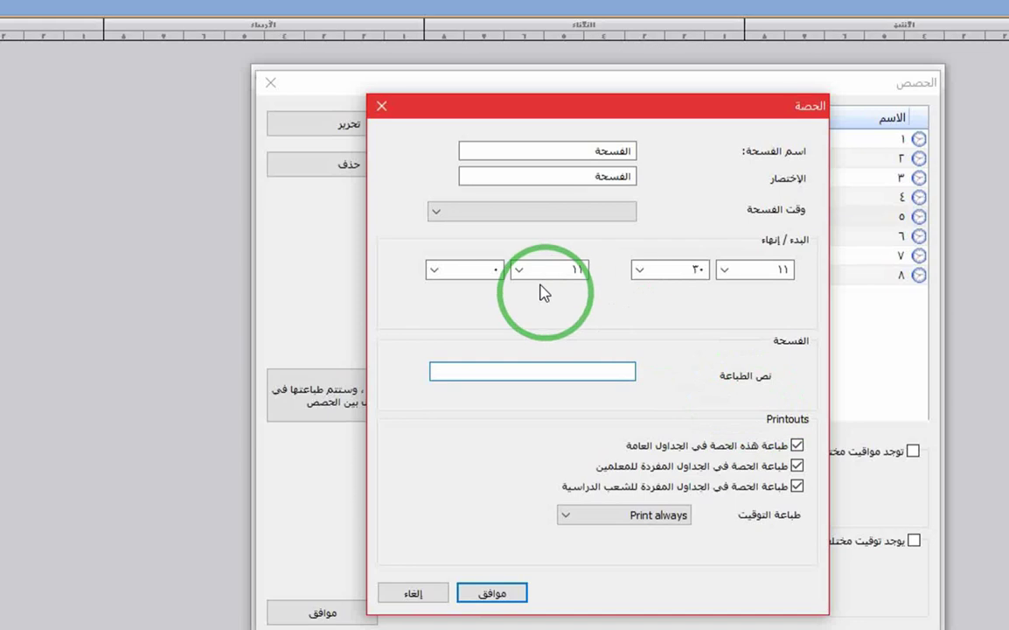
scroll(574, 266, "down", 1)
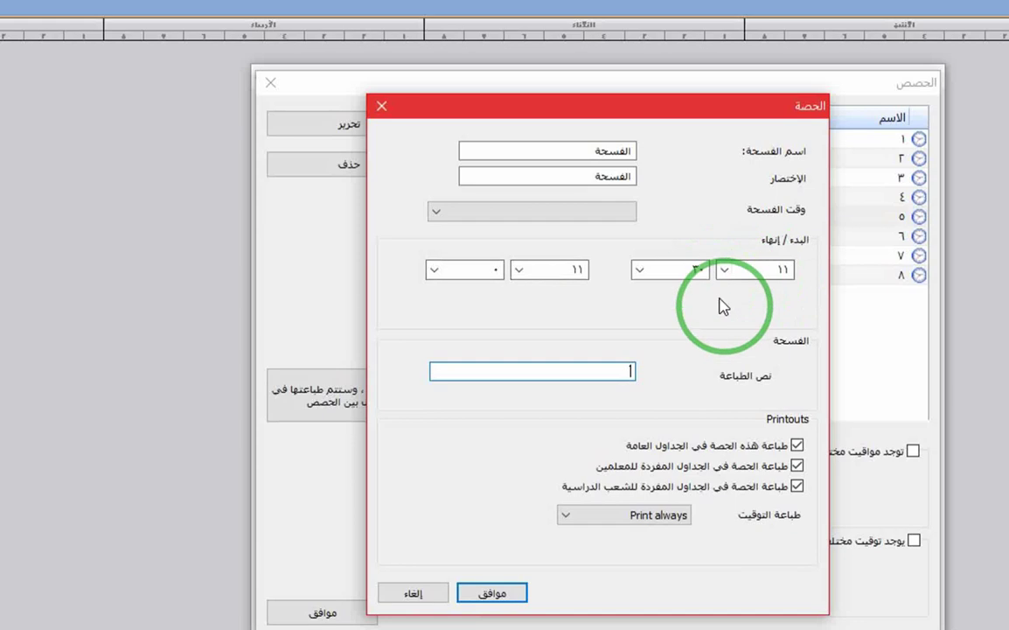
left_click(511, 592)
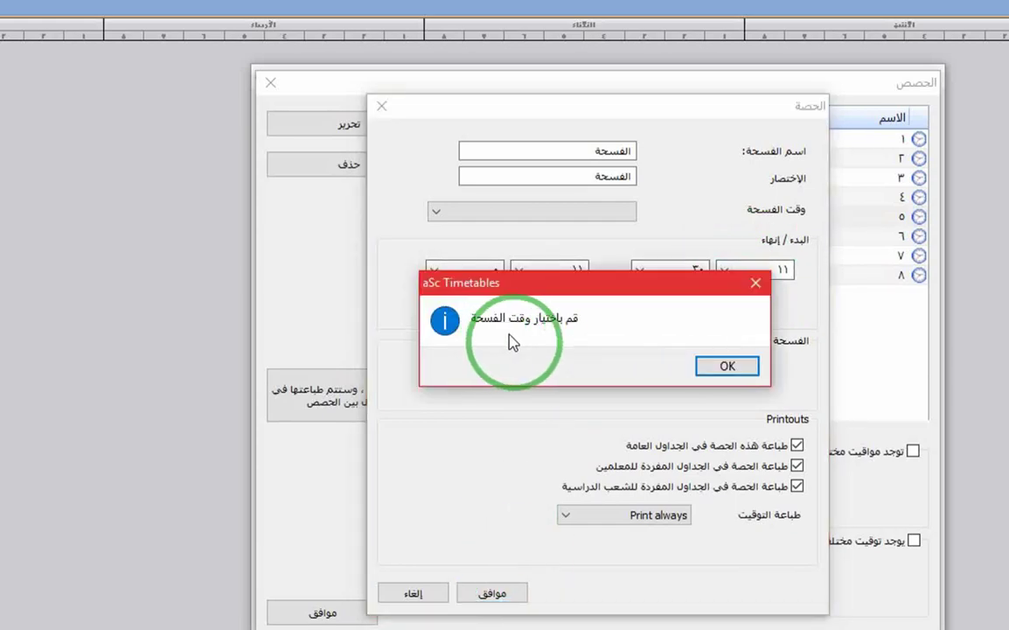
mouse_move(612, 292)
left_mouse_down()
mouse_move(612, 369)
mouse_move(608, 297)
left_mouse_up()
left_click(734, 368)
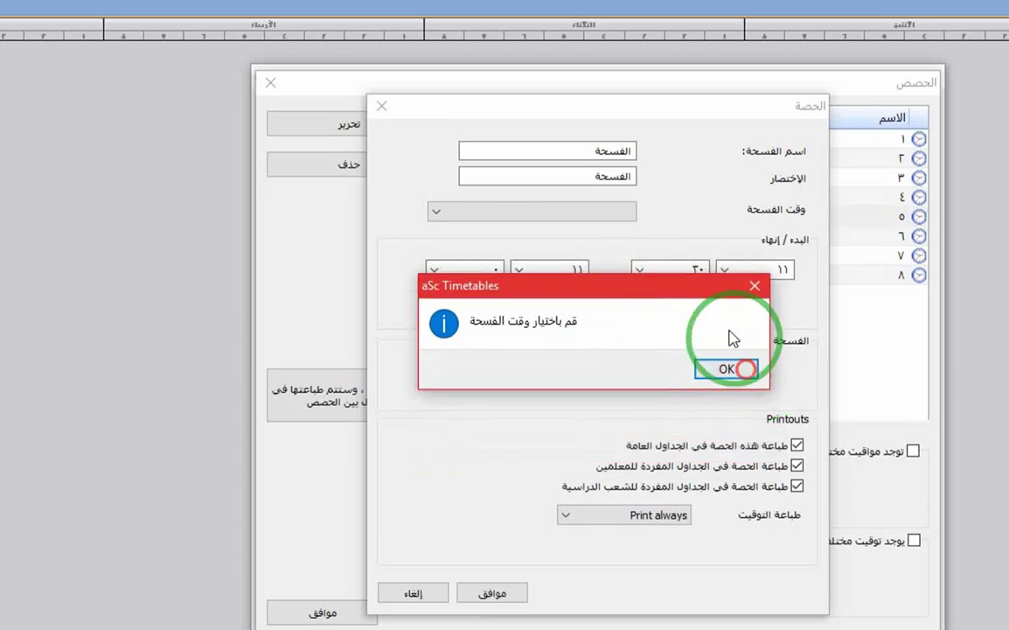
left_click(439, 212)
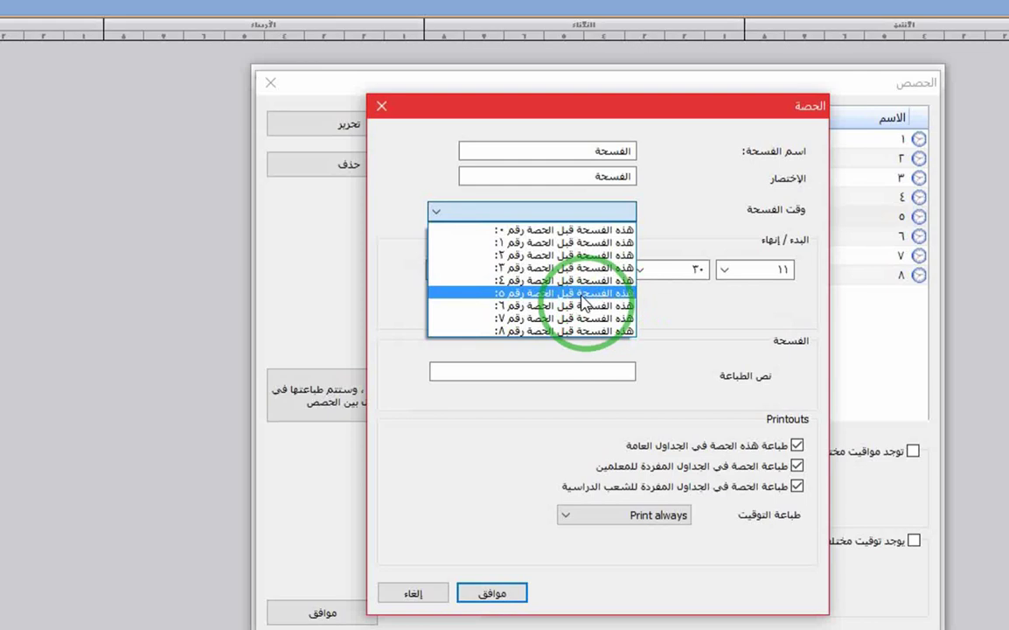
left_click(411, 293)
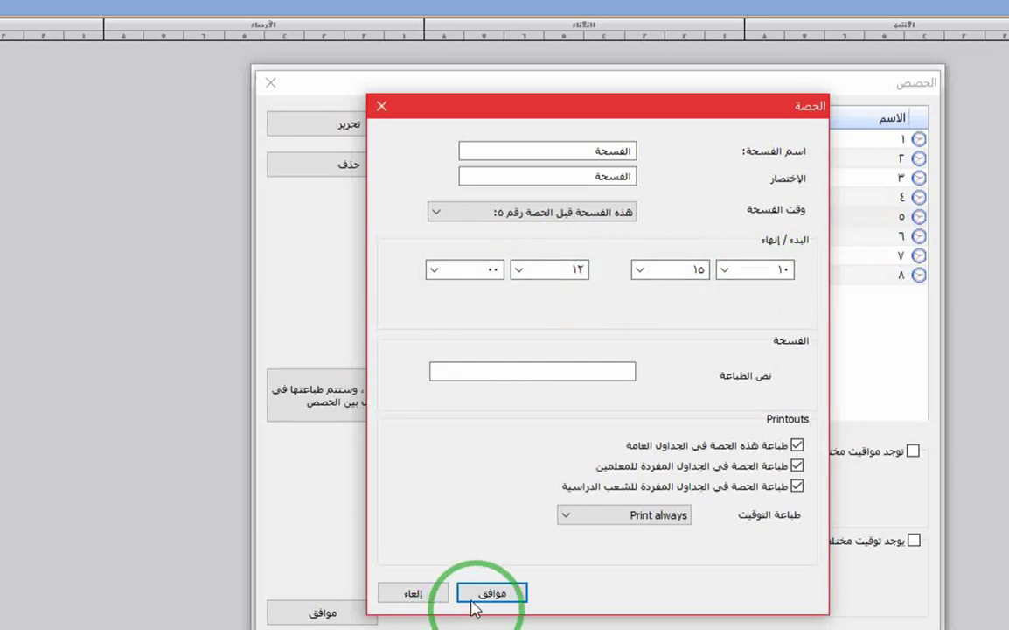
key("Escape")
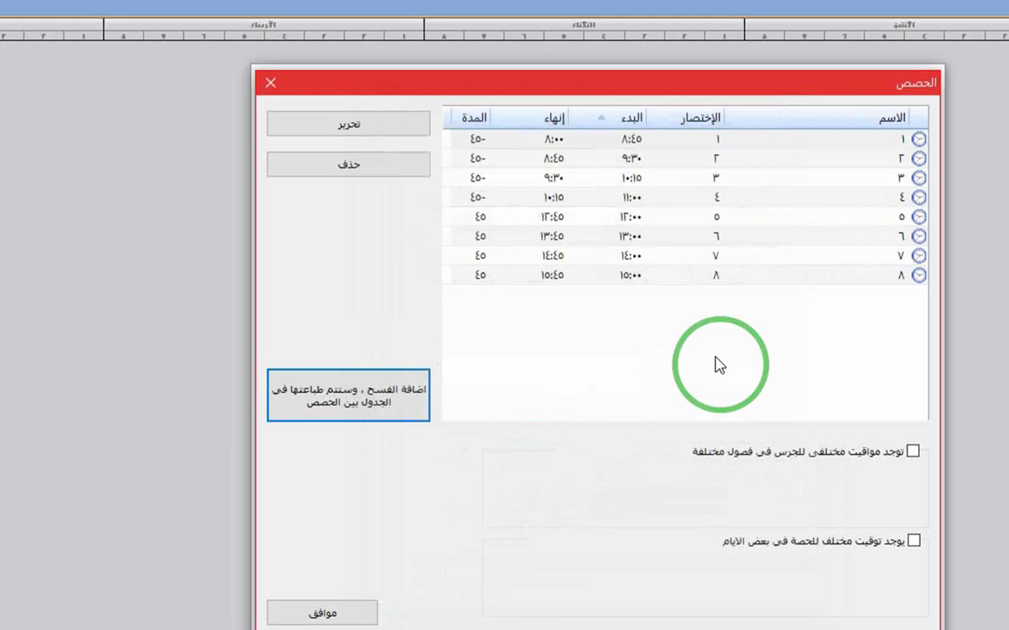
Edit the fifth period's bell times, setting the end to 11:30 and the start to 12:40, and accept the change.
left_click(594, 216)
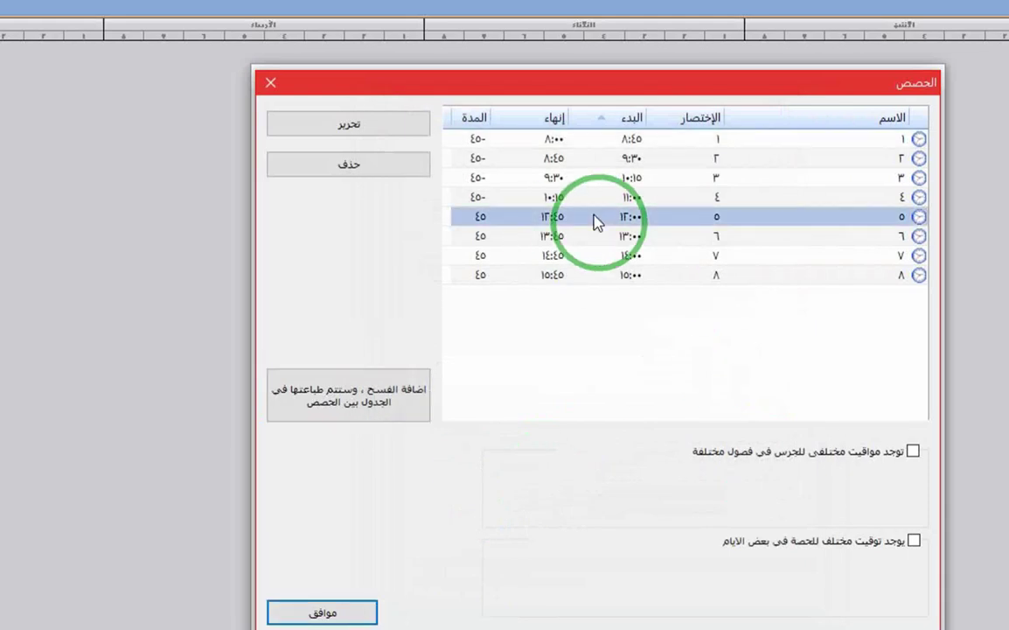
left_click(388, 125)
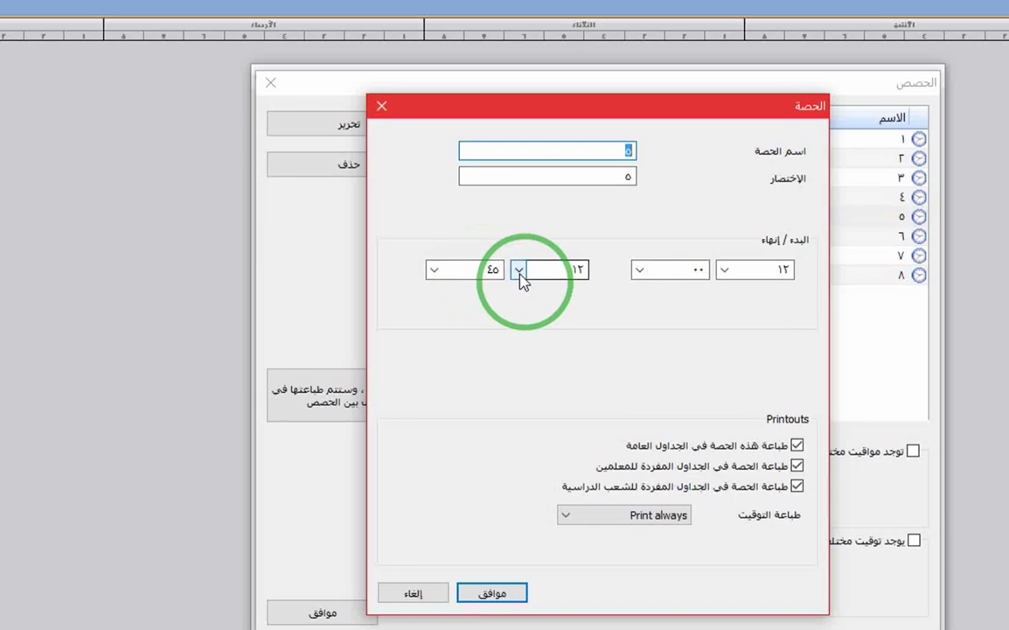
left_click(519, 271)
left_click(451, 366)
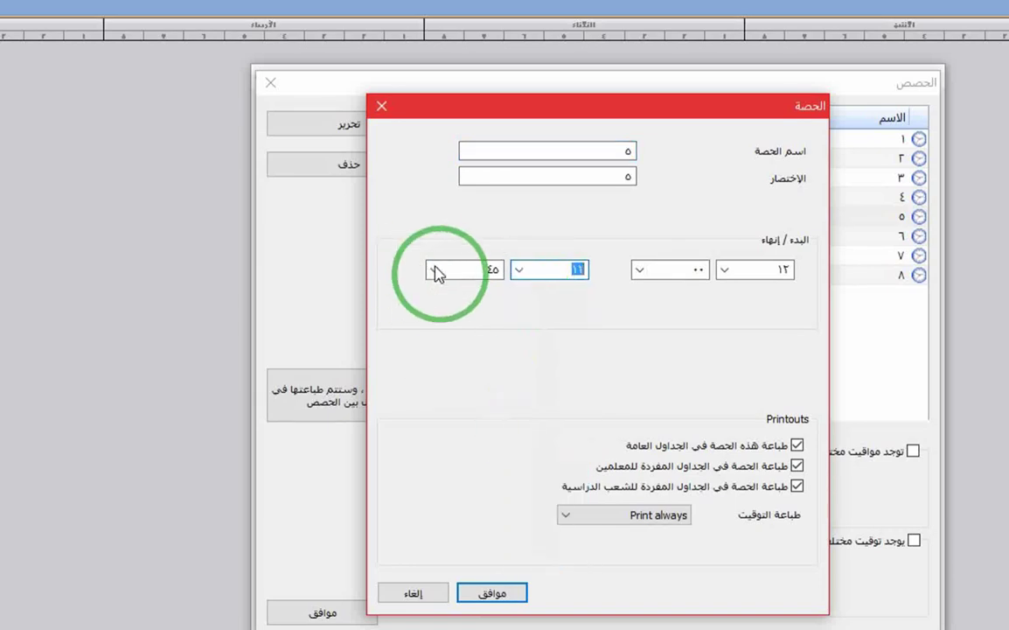
left_click(435, 270)
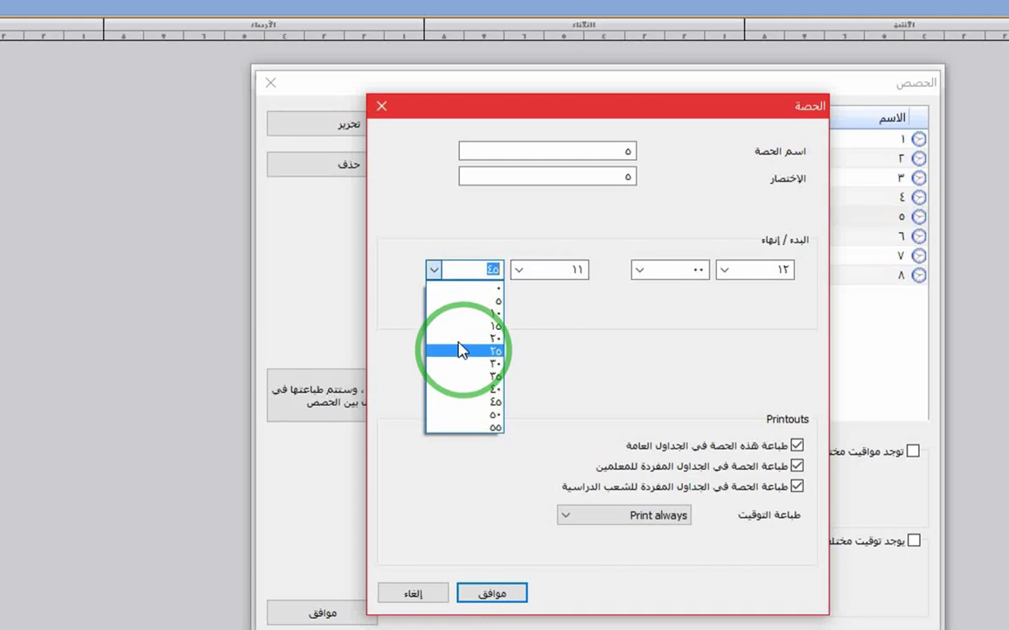
left_click(459, 352)
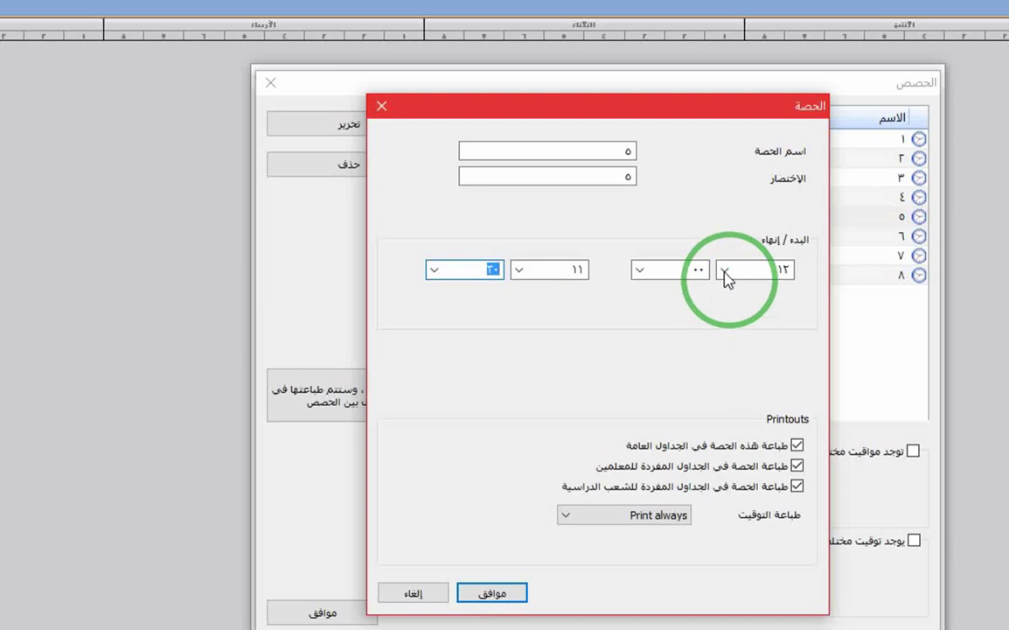
left_click(639, 272)
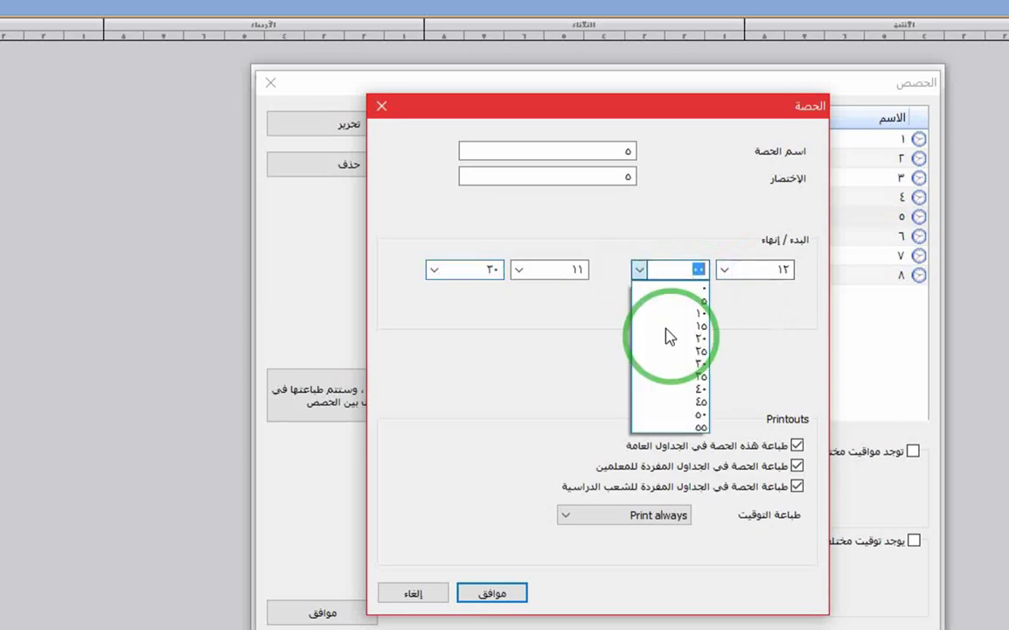
left_click(671, 388)
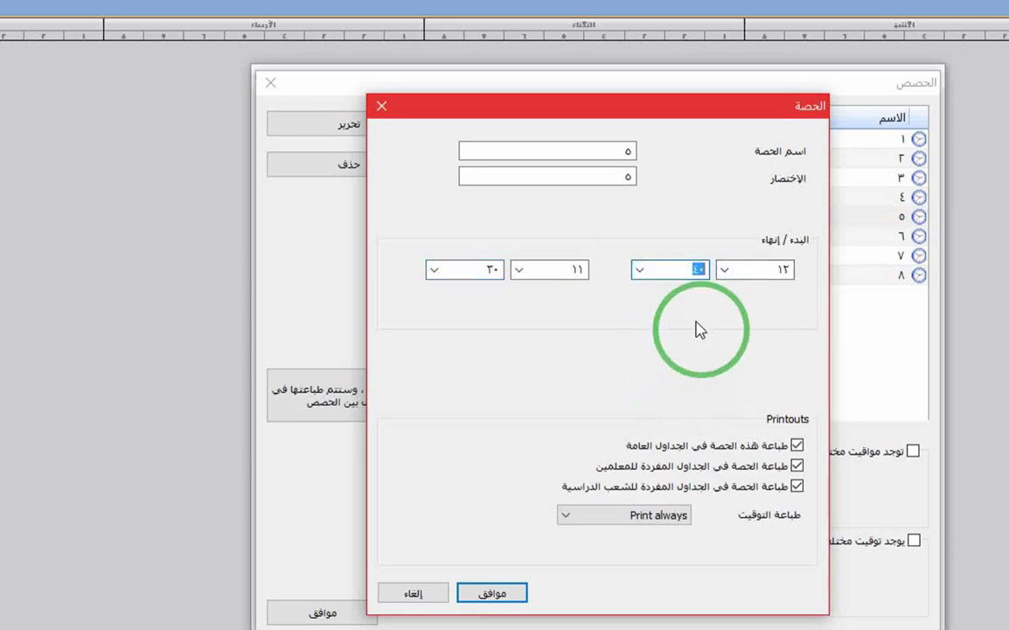
left_click(492, 595)
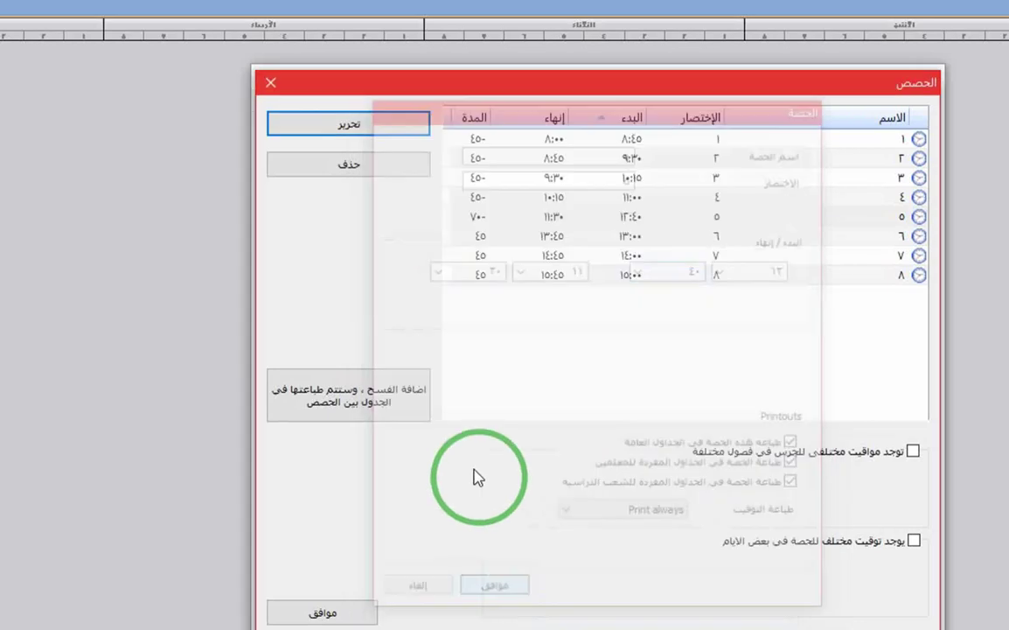
left_click(385, 404)
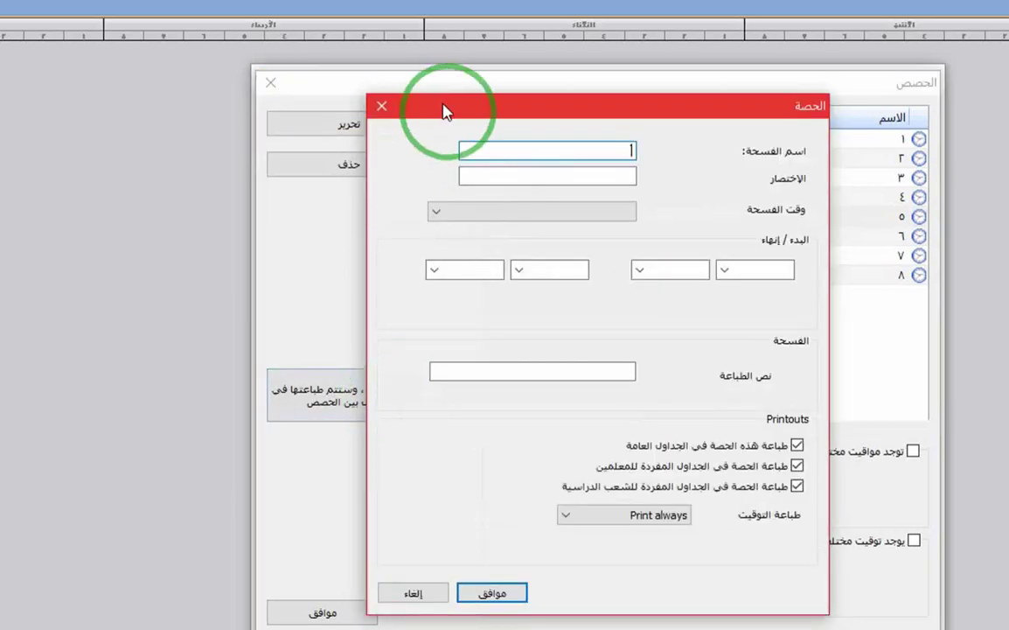
left_click_drag(455, 110, 451, 331)
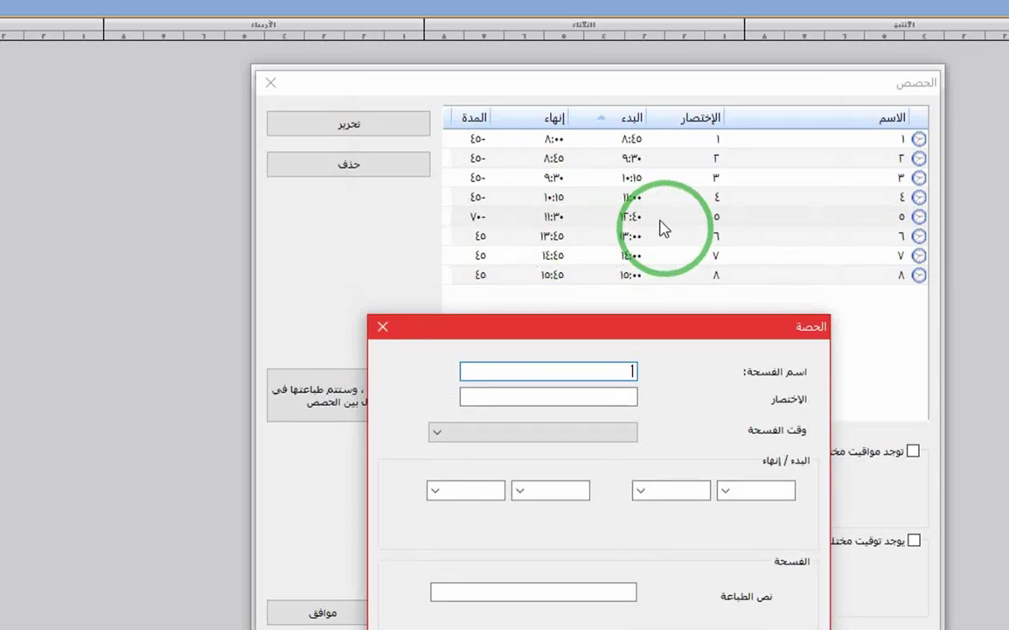
left_click(385, 328)
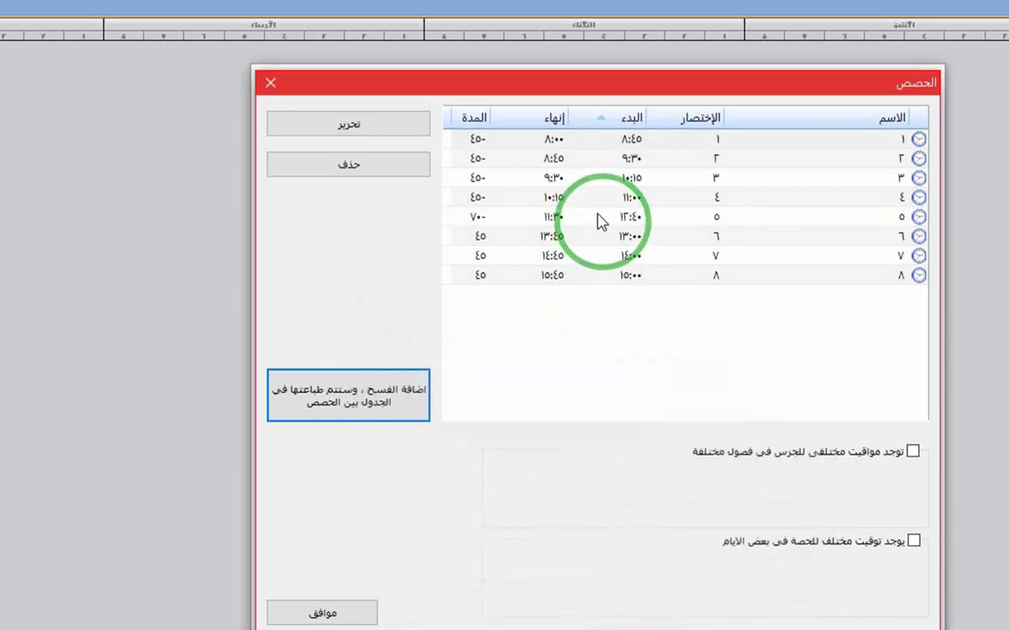
Set the fifth period's start time to 12:10 and accept the change.
left_click(597, 218)
left_click(379, 126)
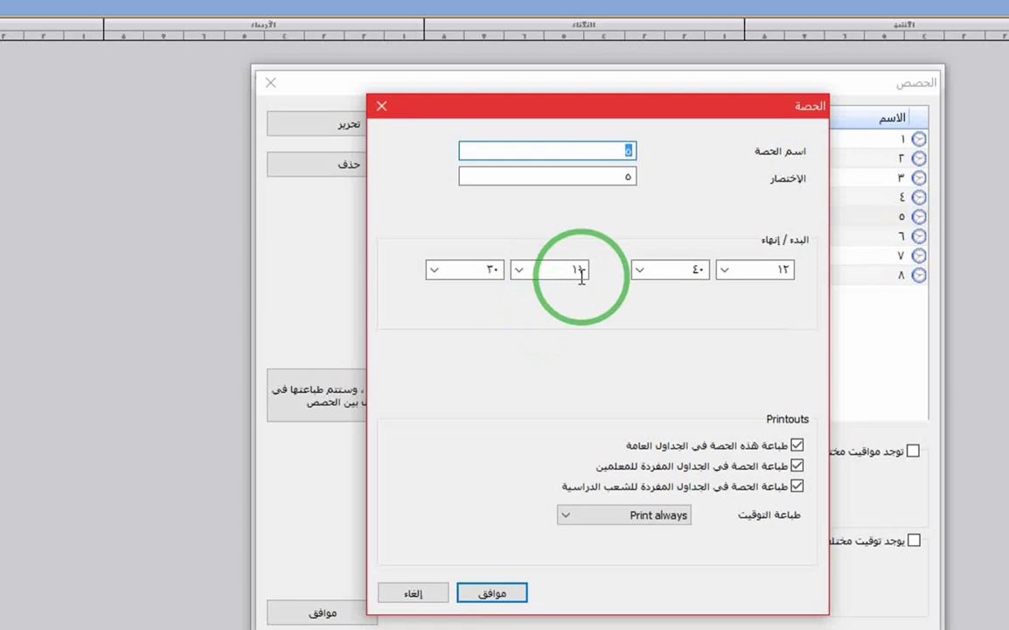
left_click(641, 273)
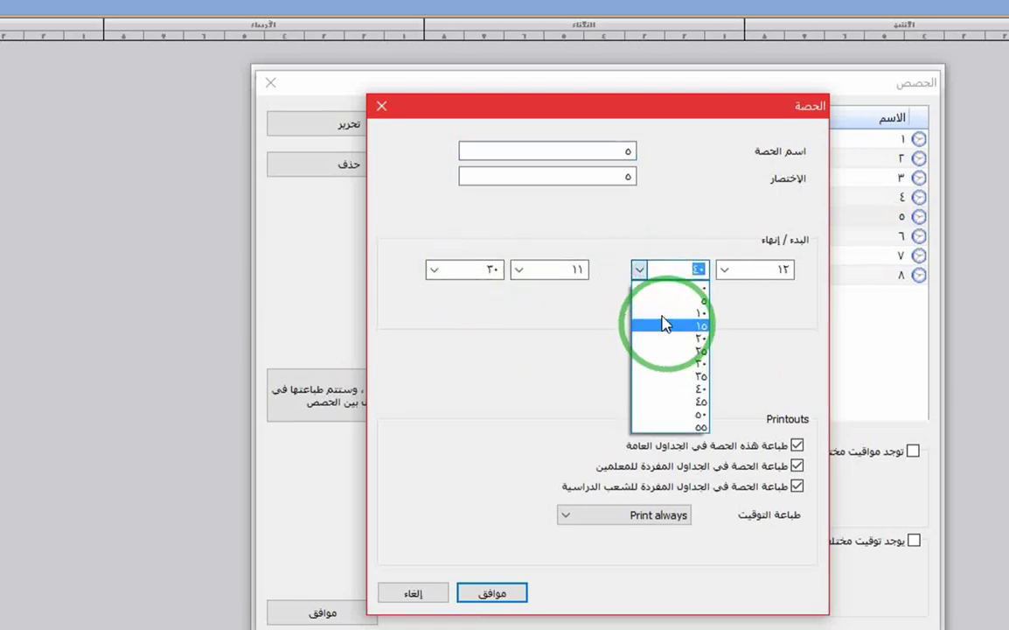
left_click(665, 313)
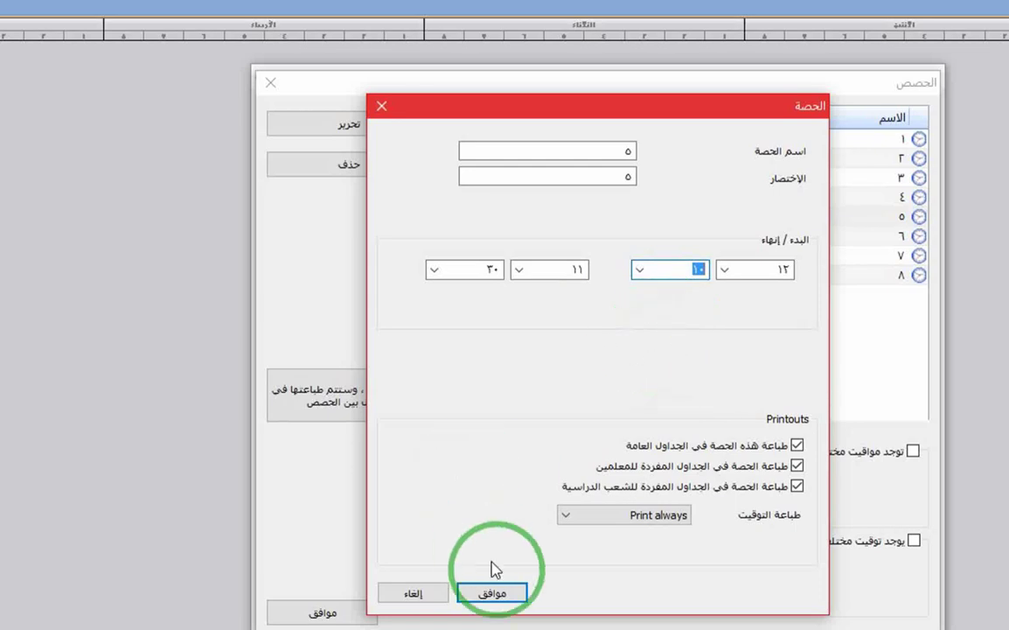
left_click(512, 595)
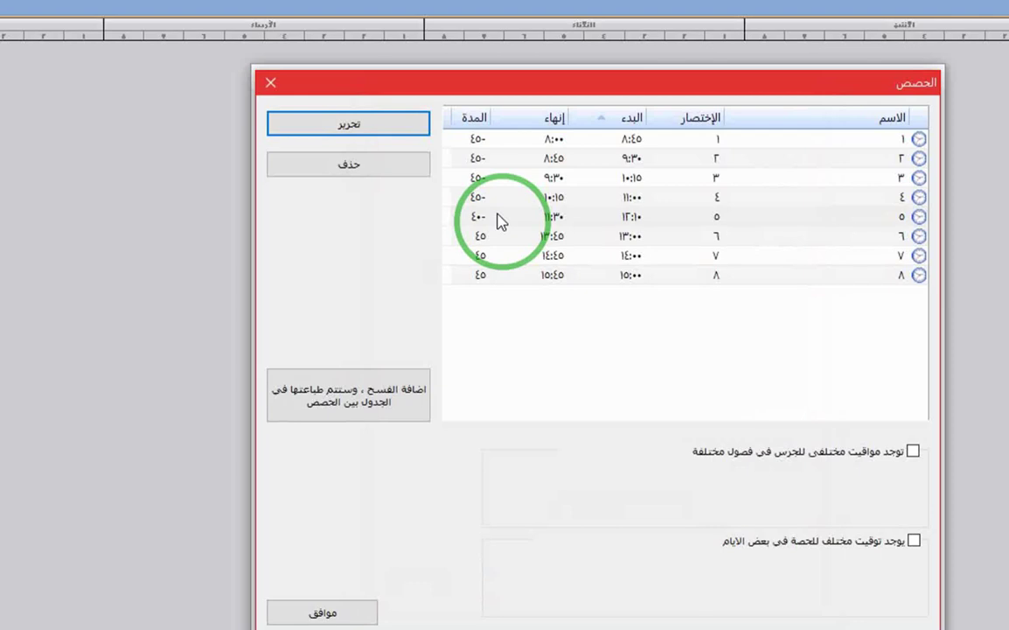
Add a break with الفسحة as both its name and abbreviation, placed before period 5.
left_click(497, 216)
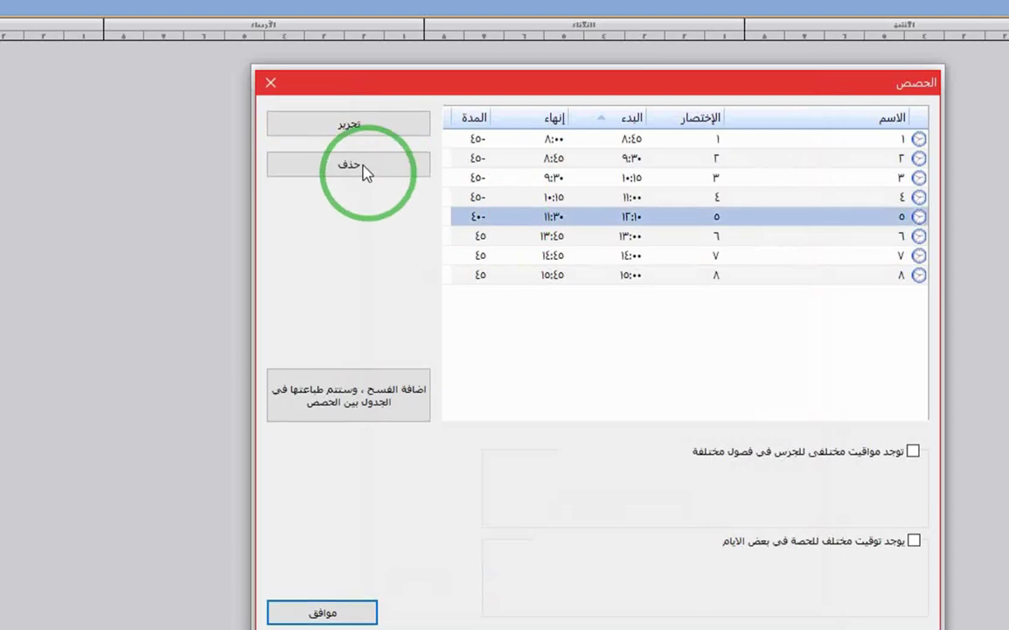
left_click(383, 398)
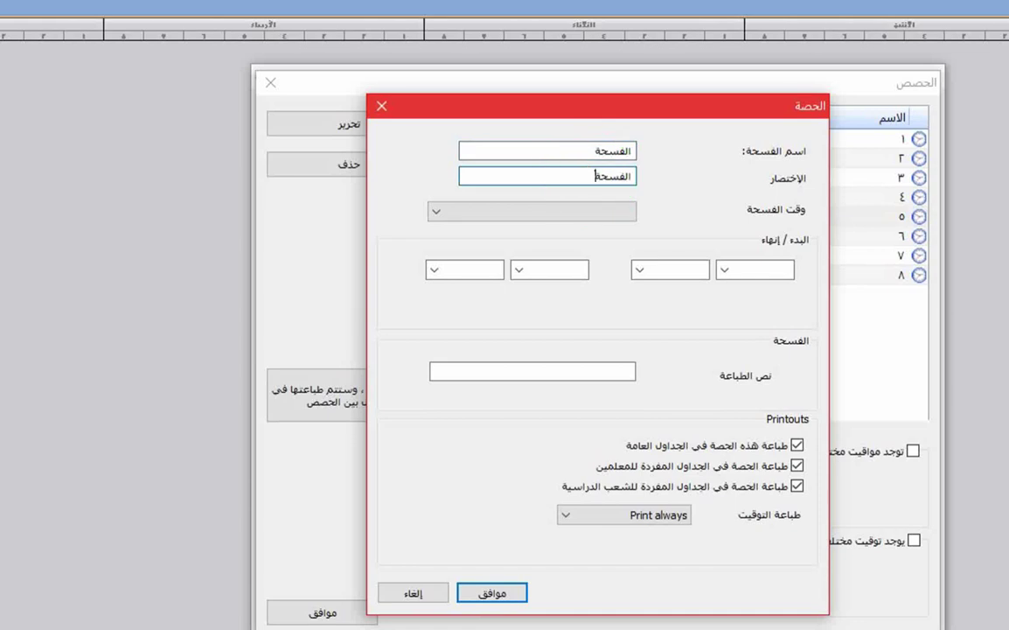
left_click(551, 213)
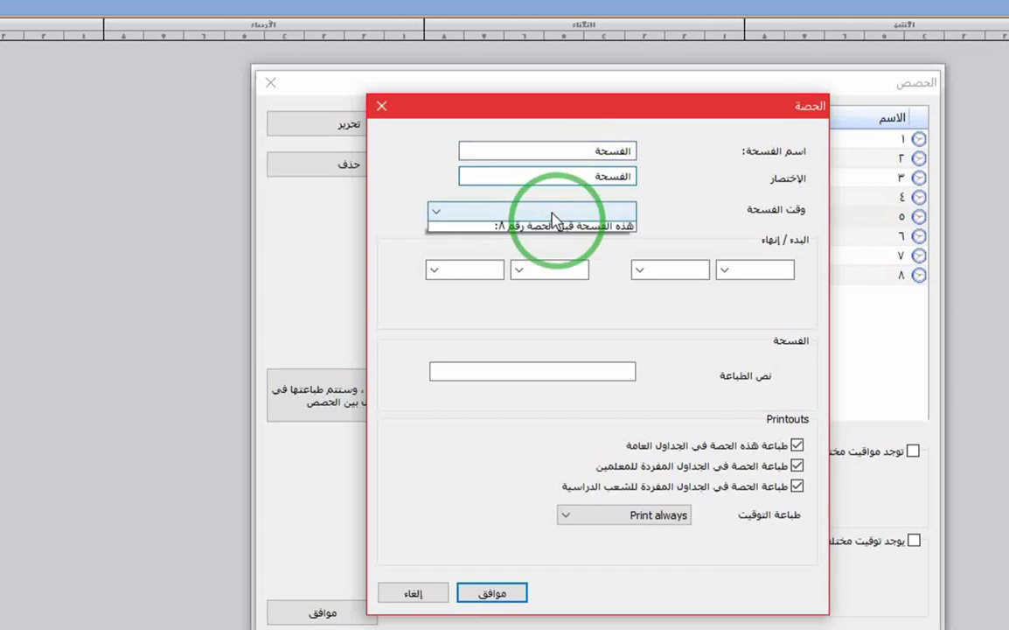
left_click(531, 293)
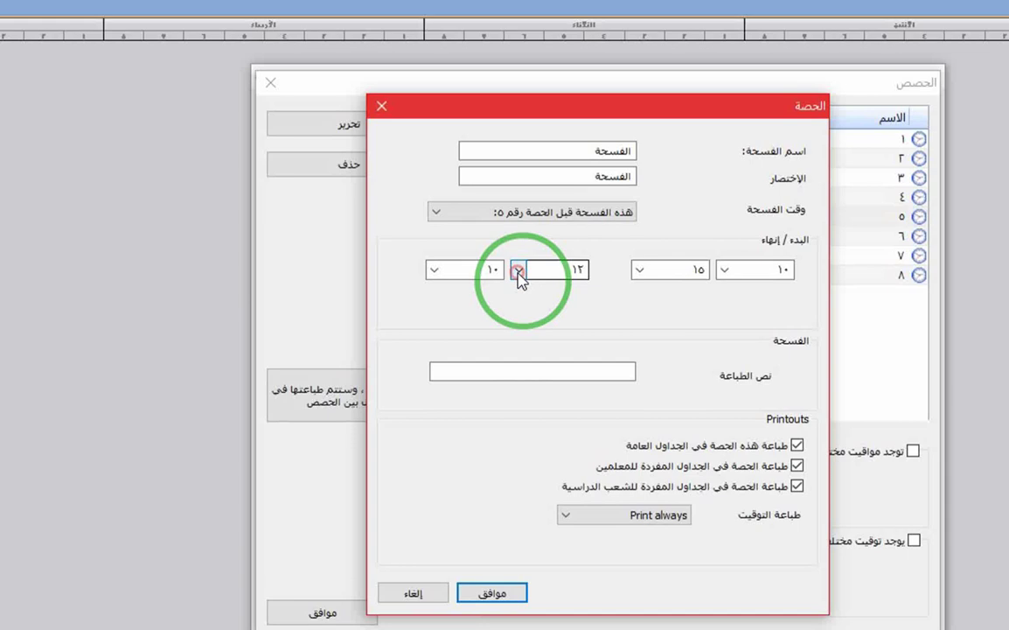
Set the break's end time to 11:00 and its start time to 11:30, and add it to the periods list.
left_click(519, 271)
left_click(556, 422)
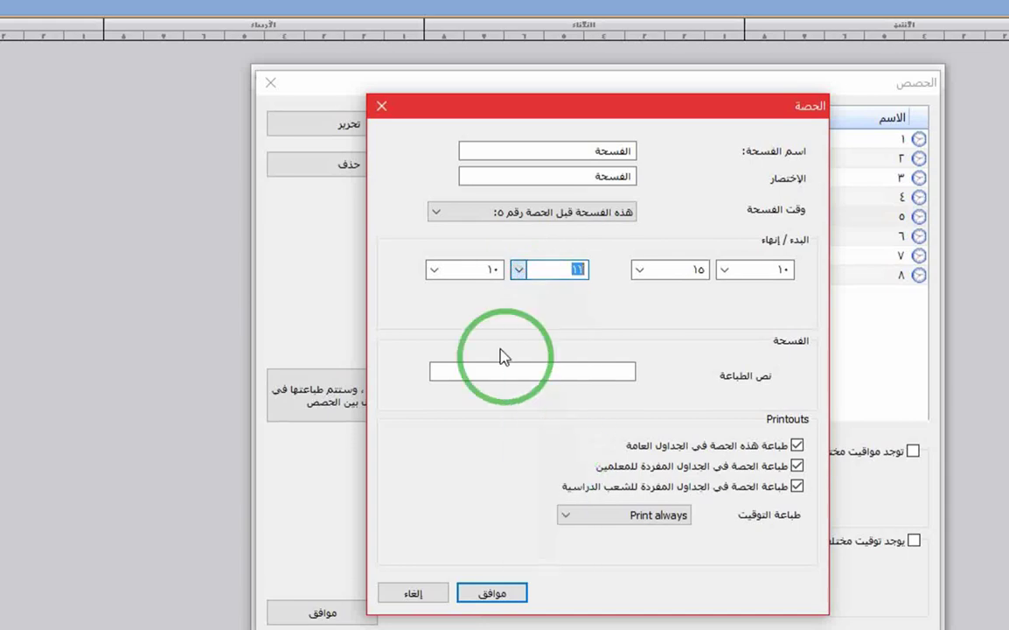
left_click(434, 272)
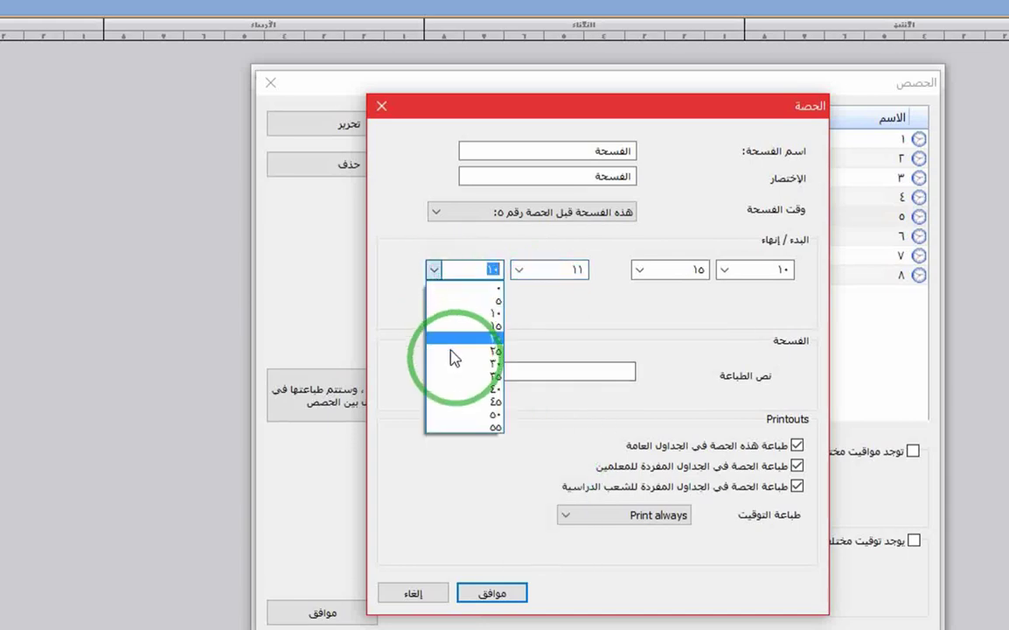
left_click(462, 363)
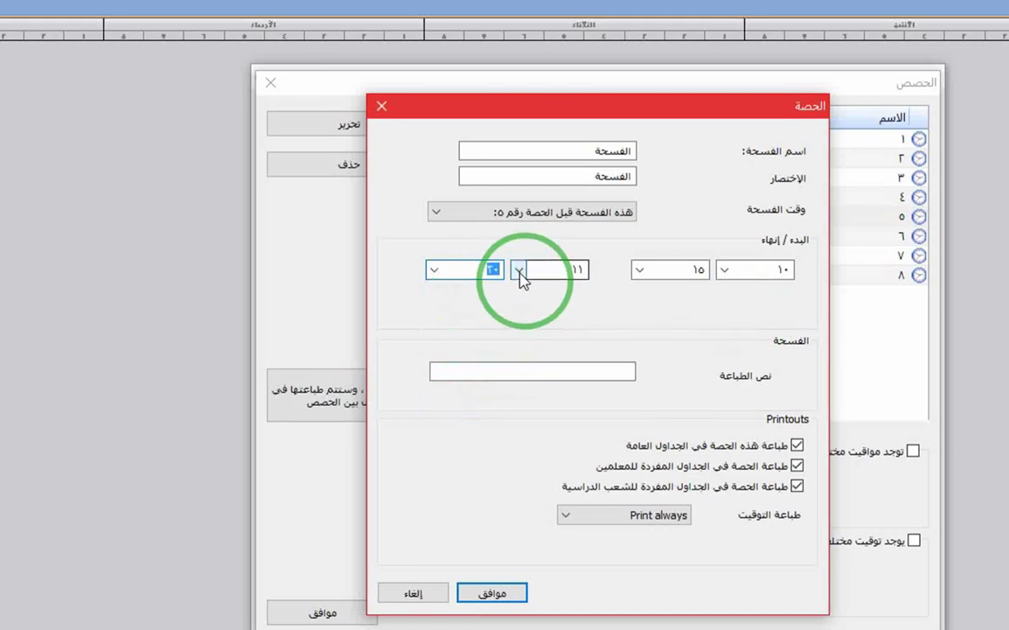
left_click(435, 271)
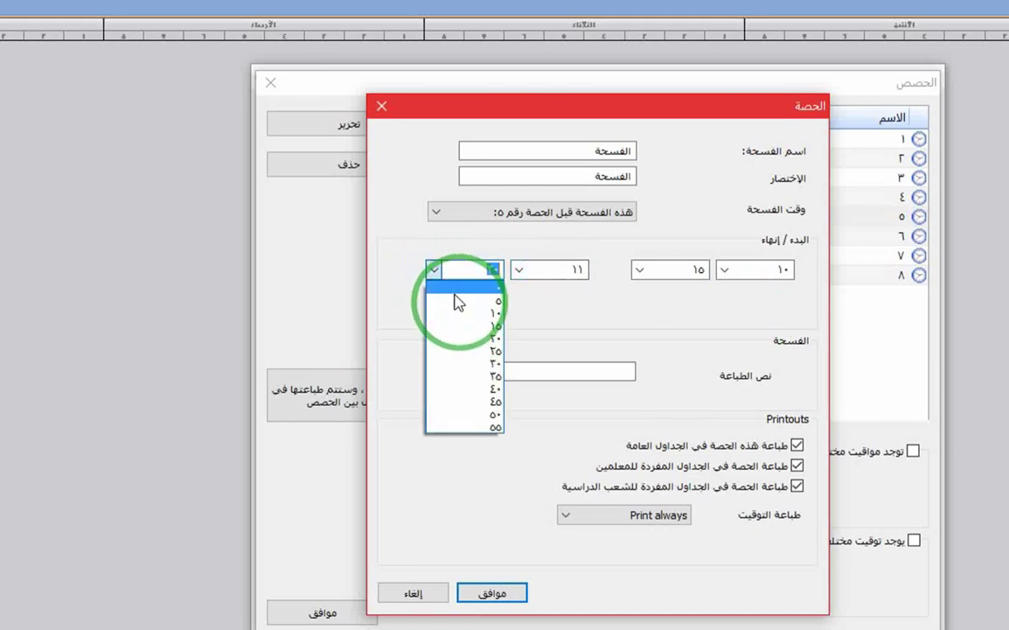
left_click(732, 280)
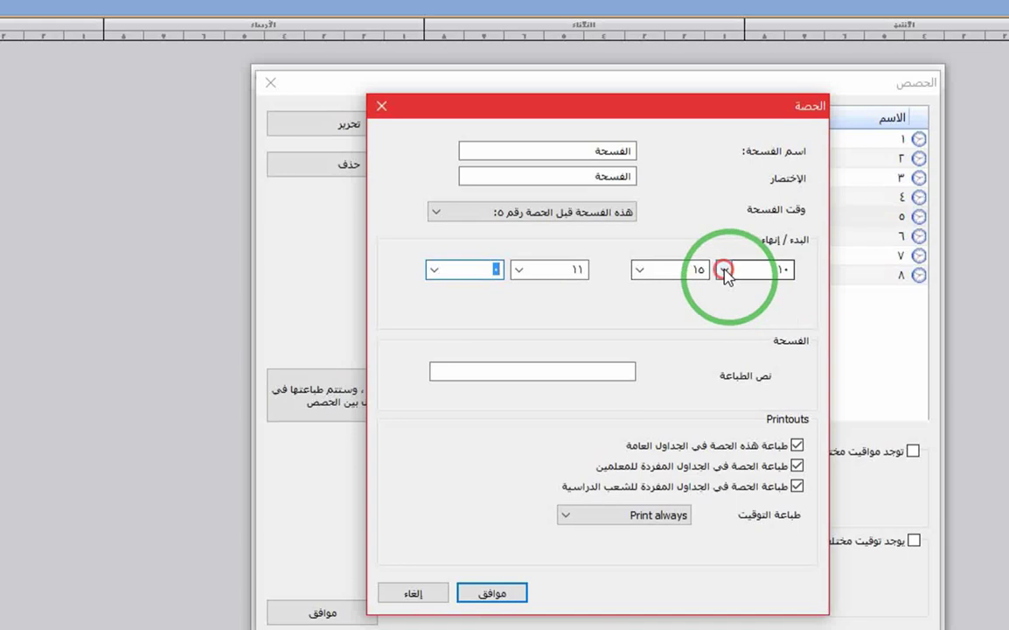
left_click(724, 272)
left_click(739, 428)
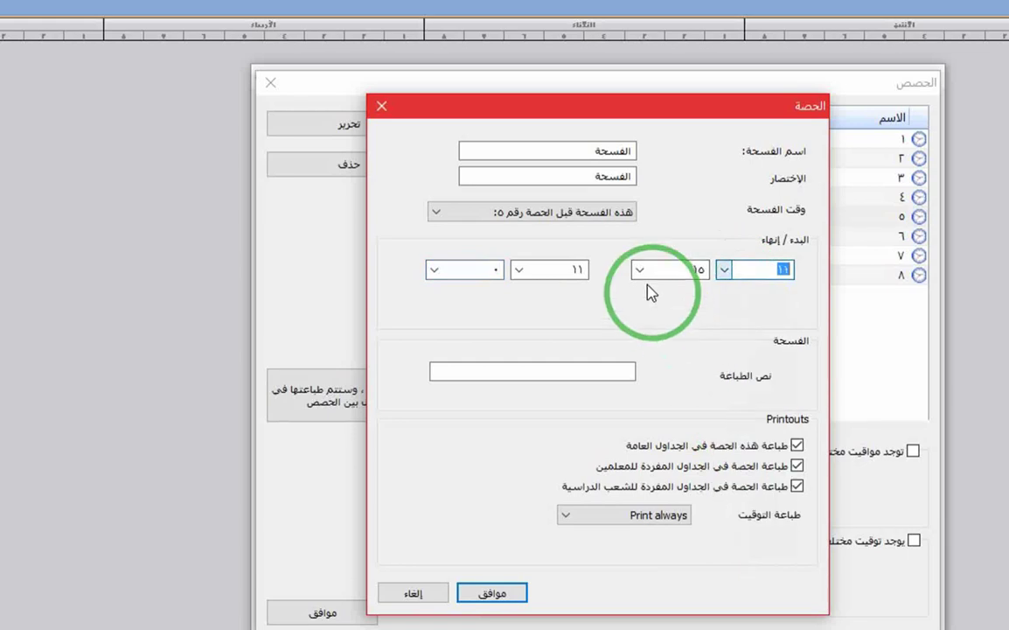
left_click(639, 273)
left_click(668, 354)
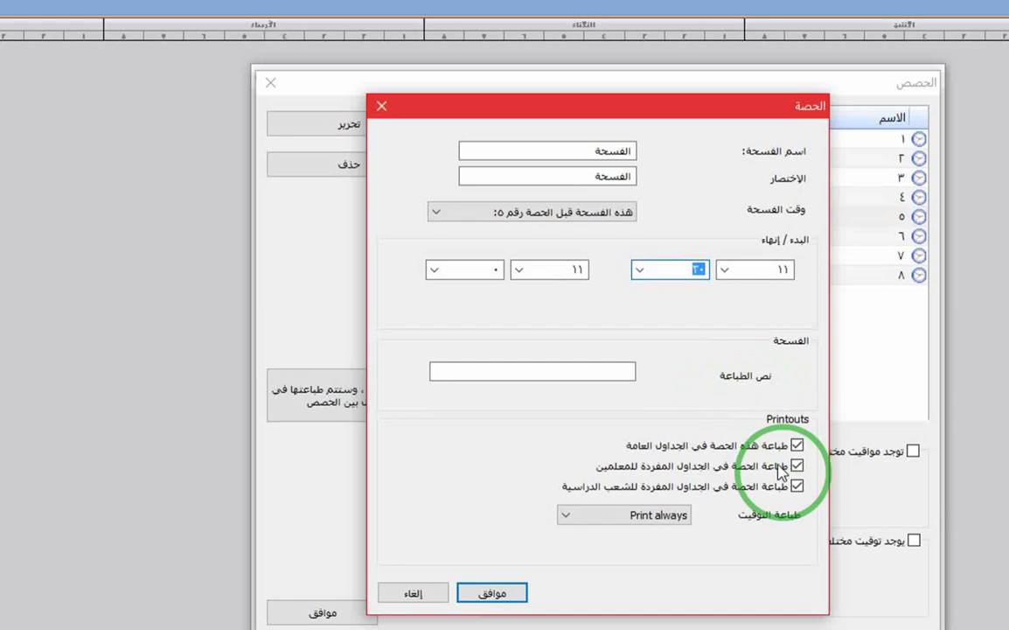
left_click(517, 599)
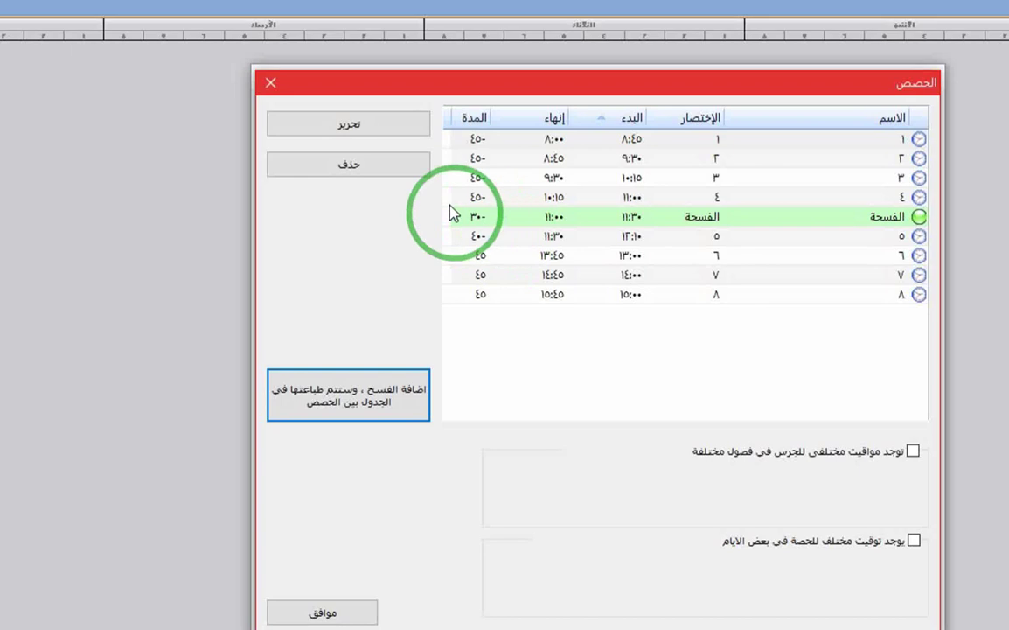
Edit the sixth period's bell times, setting the end to 12:10 and the start to 13:50, and accept the change.
left_click(503, 258)
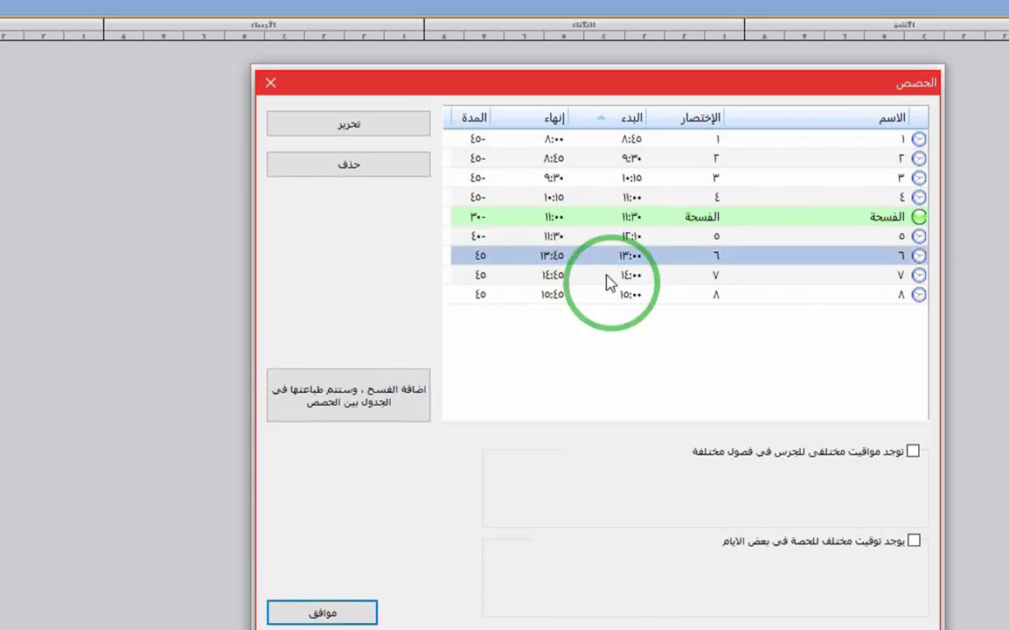
left_click(341, 127)
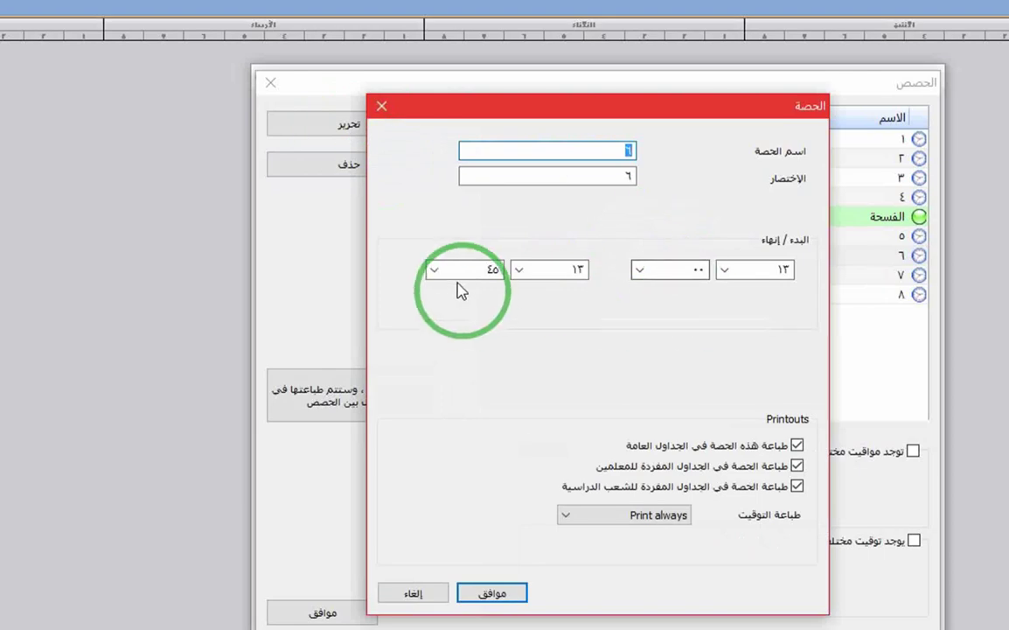
left_click(434, 272)
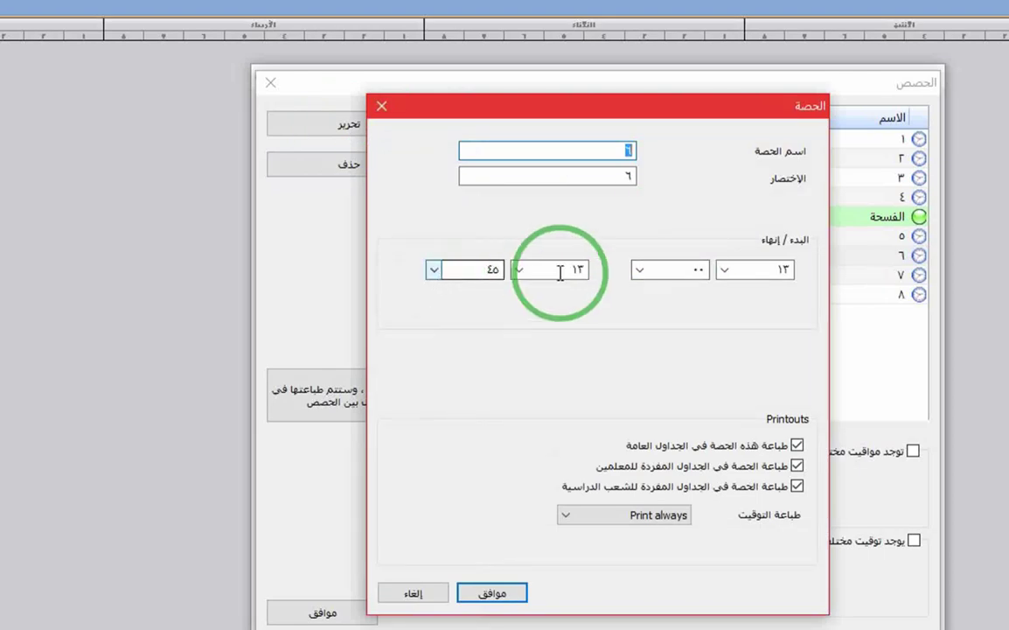
left_click(519, 270)
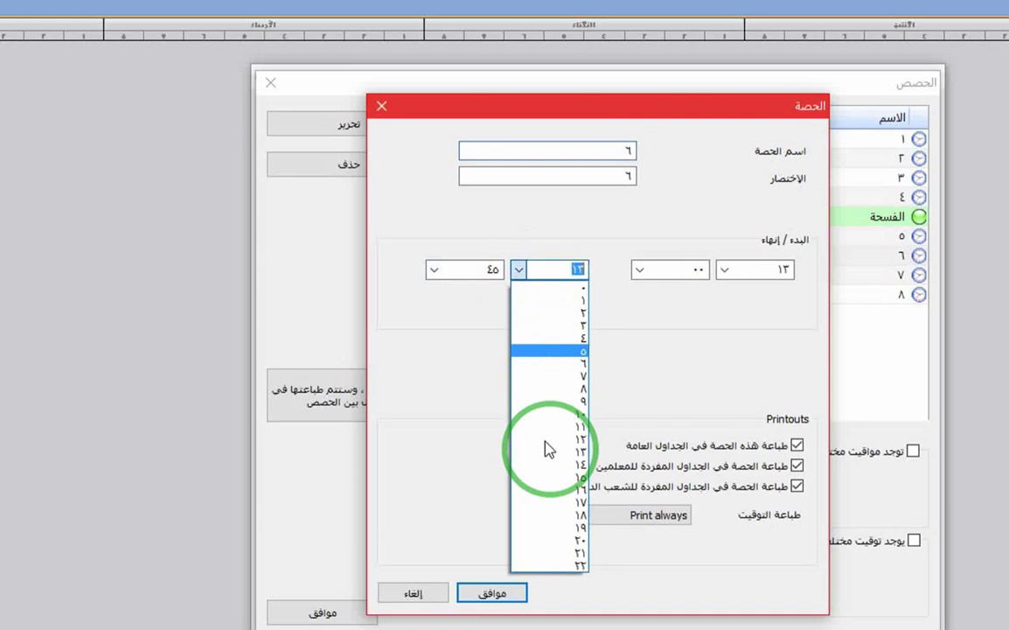
left_click(544, 436)
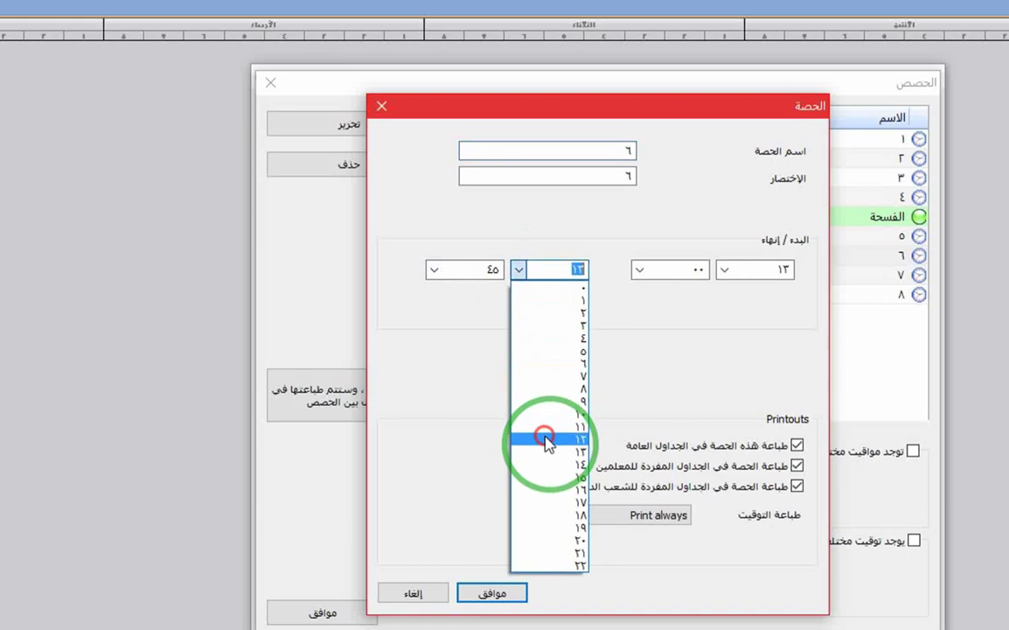
left_click(434, 271)
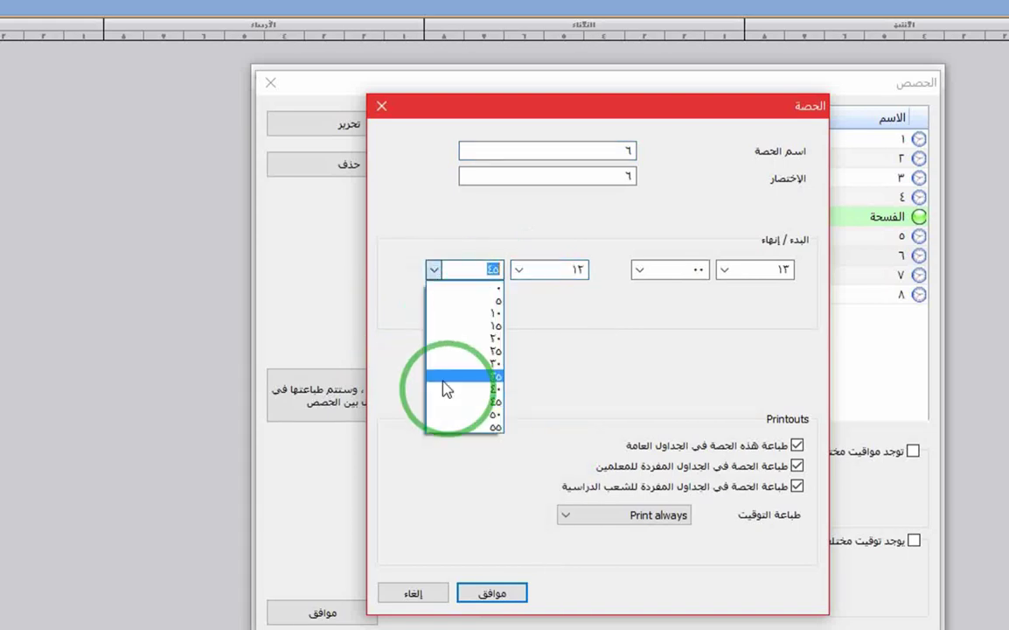
left_click(452, 314)
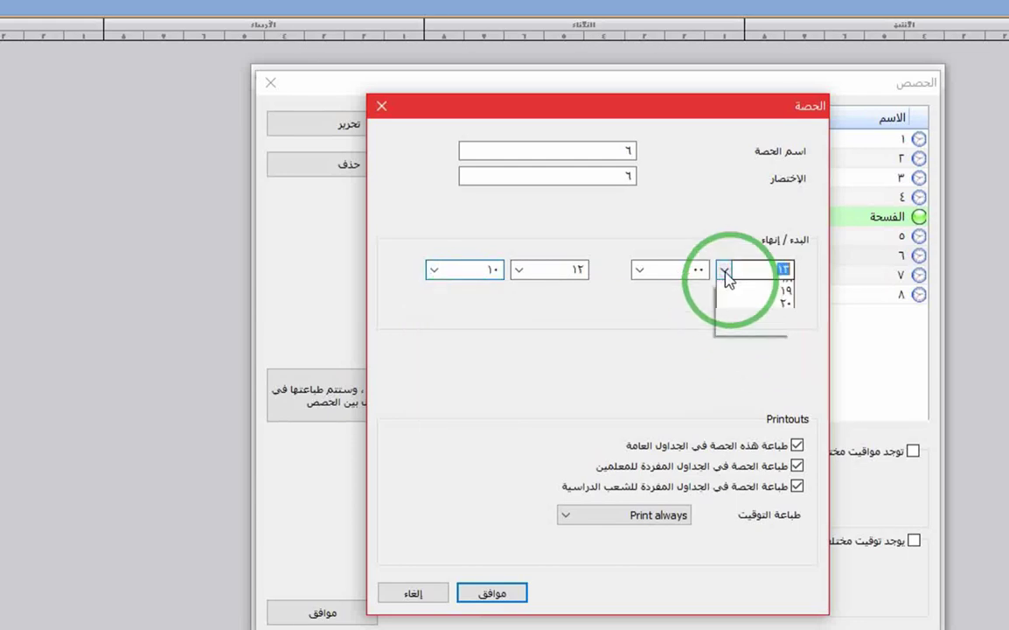
left_click(770, 444)
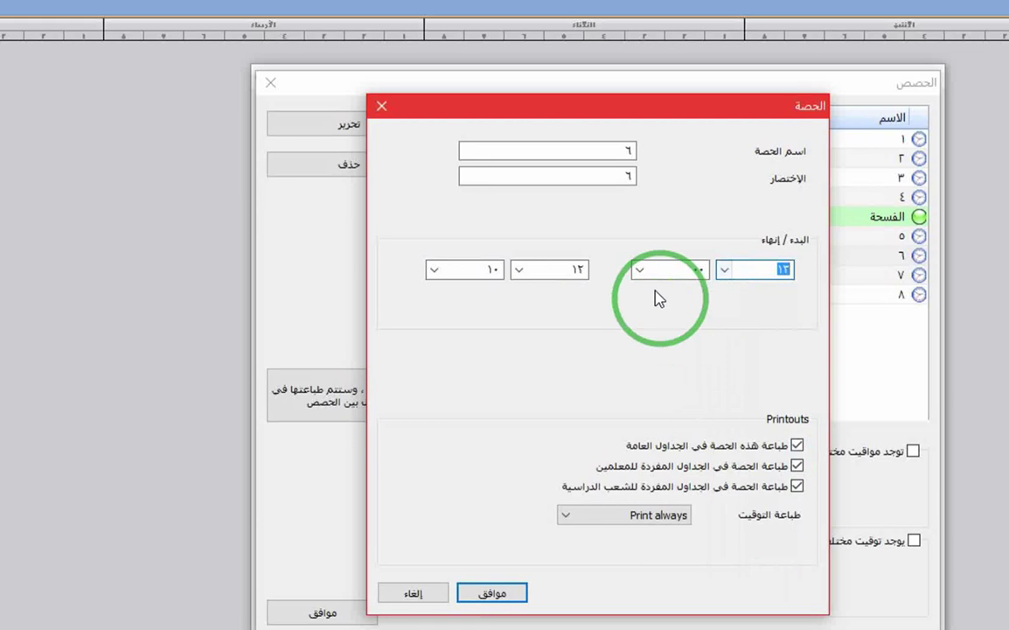
left_click(639, 271)
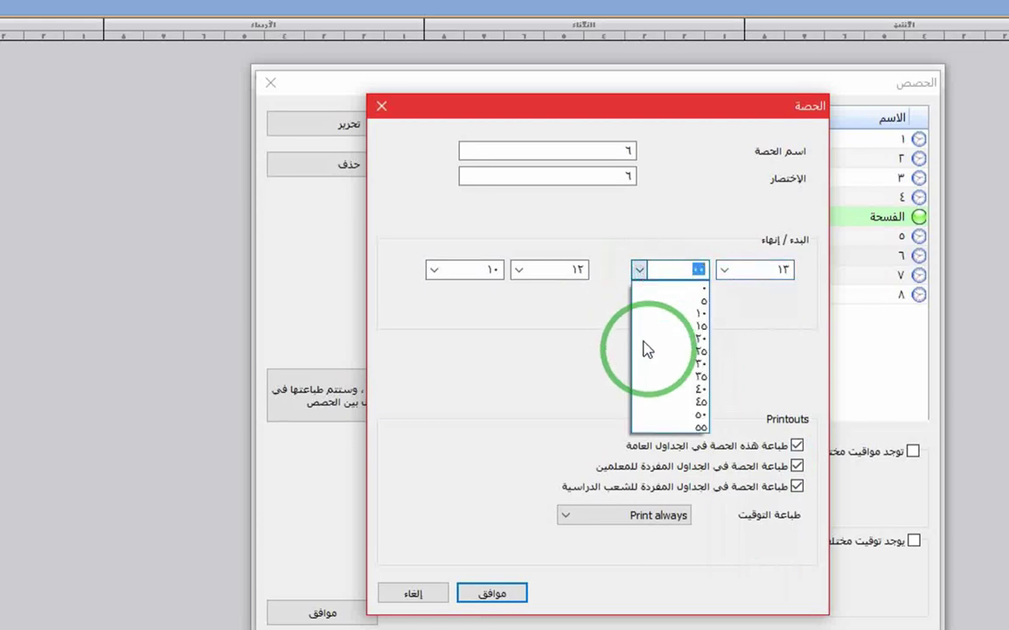
left_click(660, 414)
left_click(491, 593)
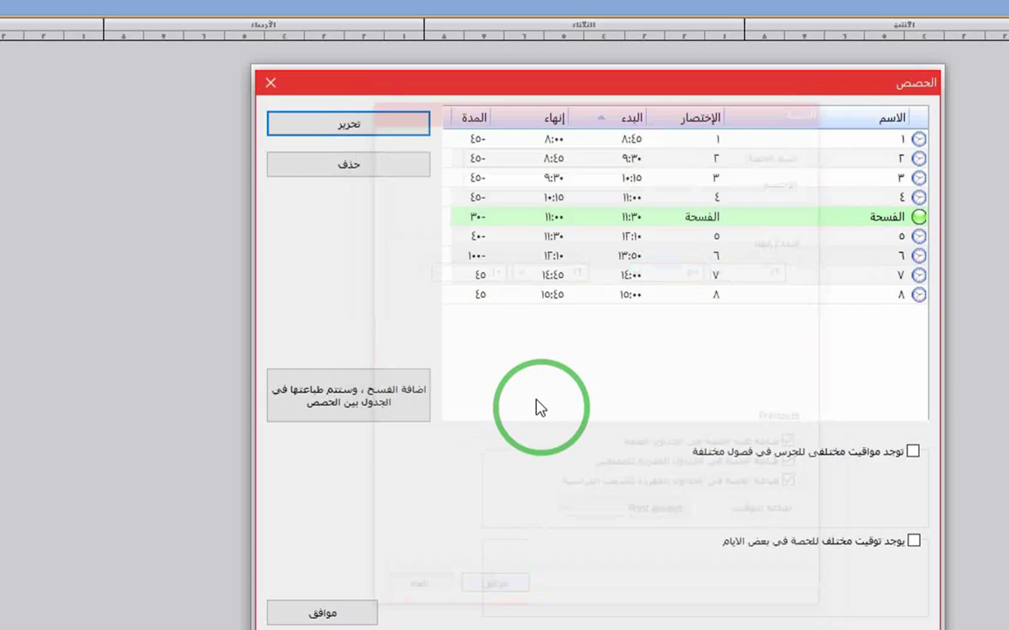
Correct the sixth period's bell times to end 12:50 and start 13:30, and accept the change.
left_click(507, 255)
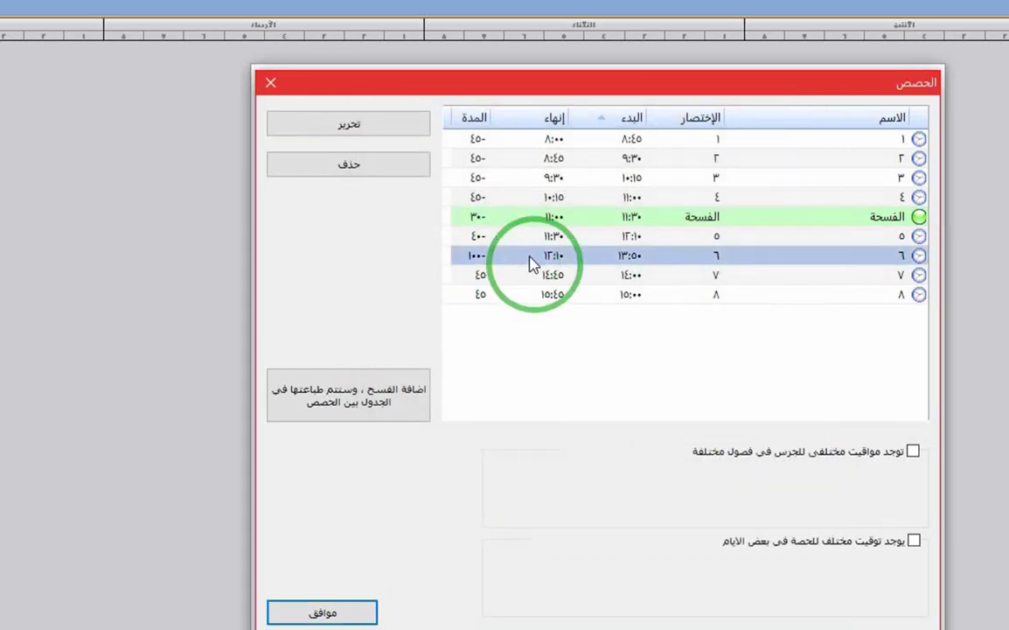
left_click(361, 127)
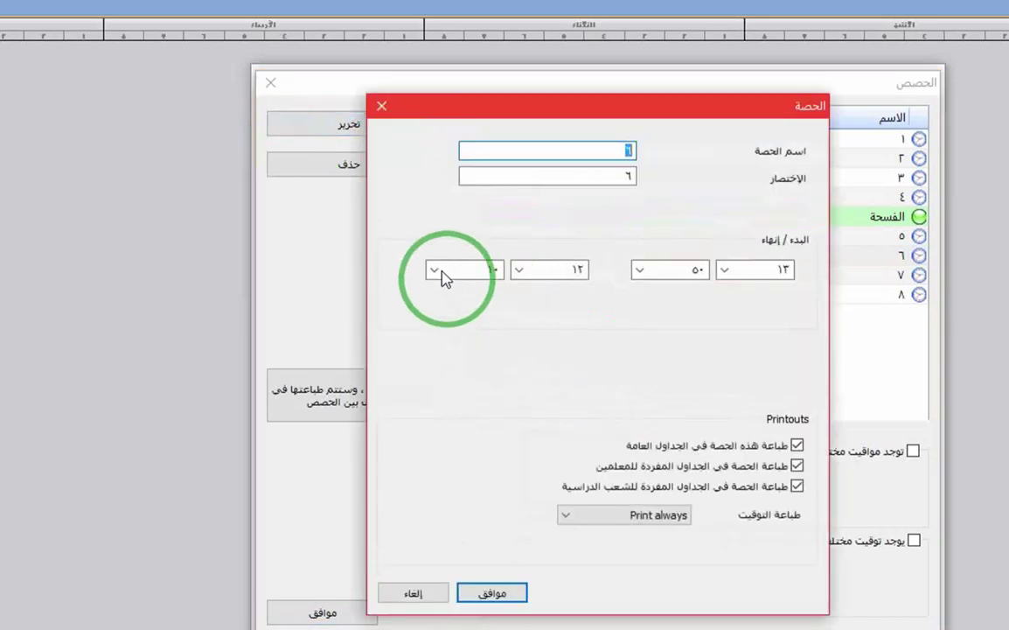
left_click(434, 271)
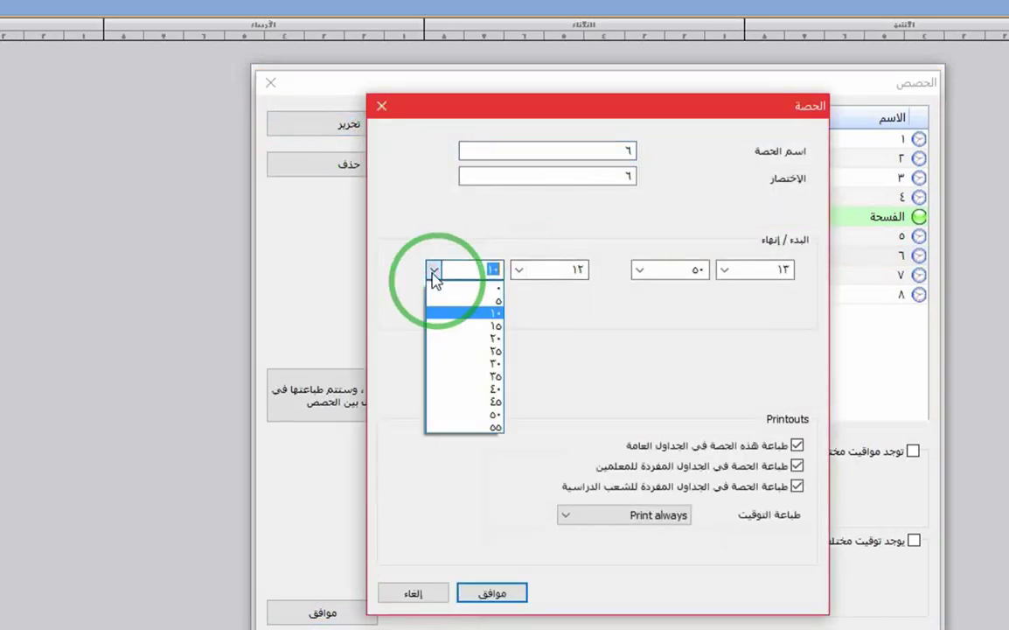
left_click(476, 412)
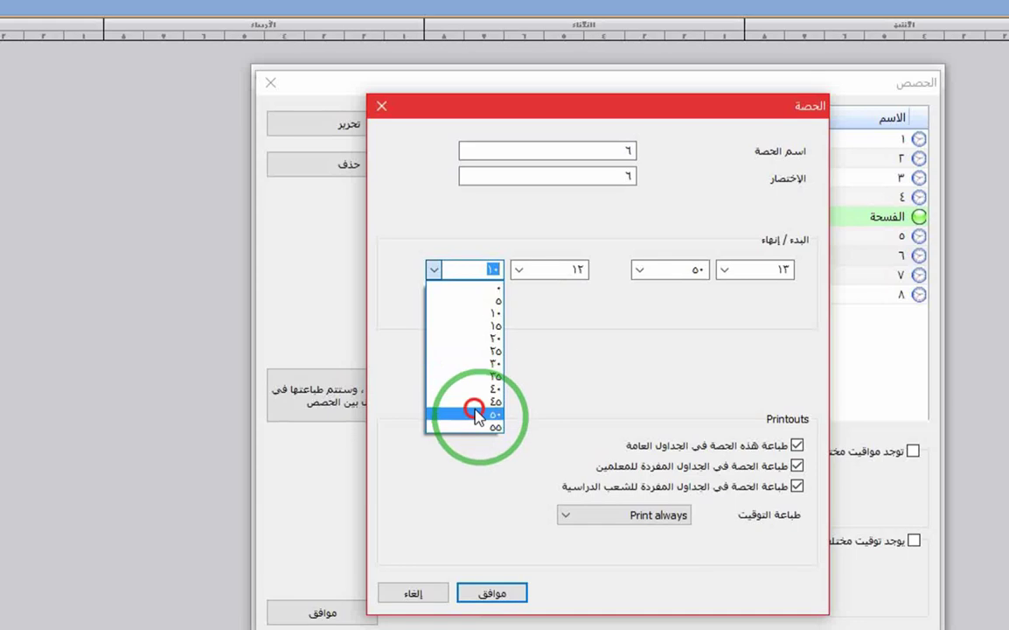
left_click(723, 271)
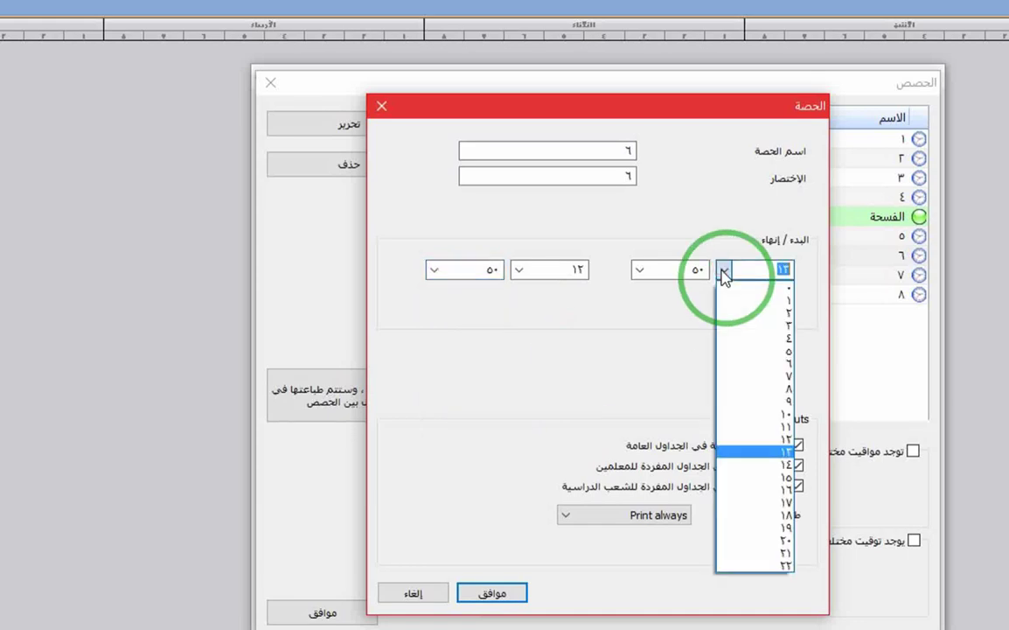
left_click(739, 452)
left_click(639, 271)
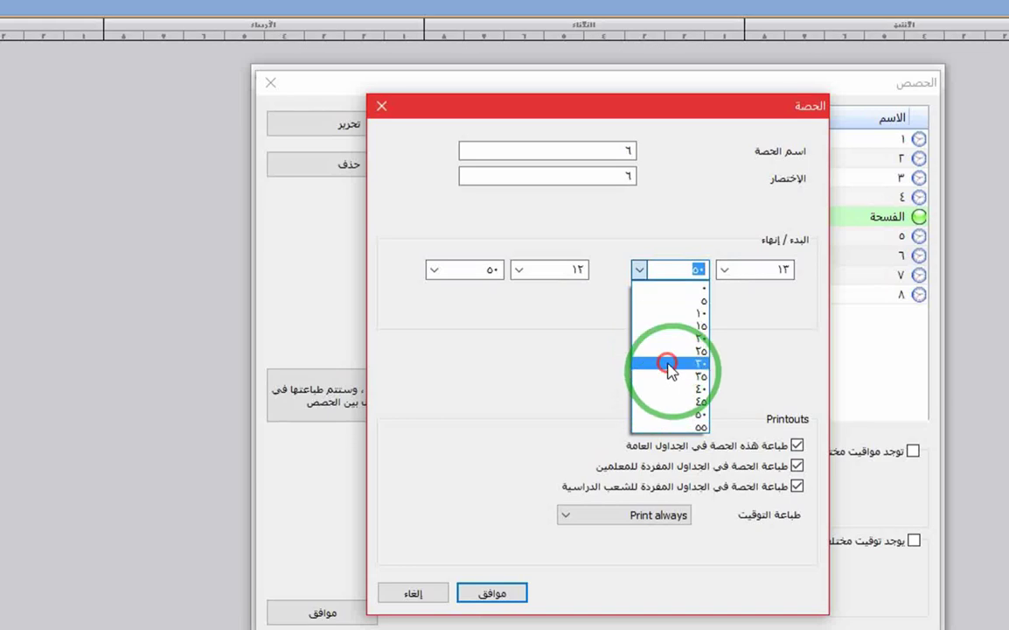
left_click(668, 364)
left_click(492, 595)
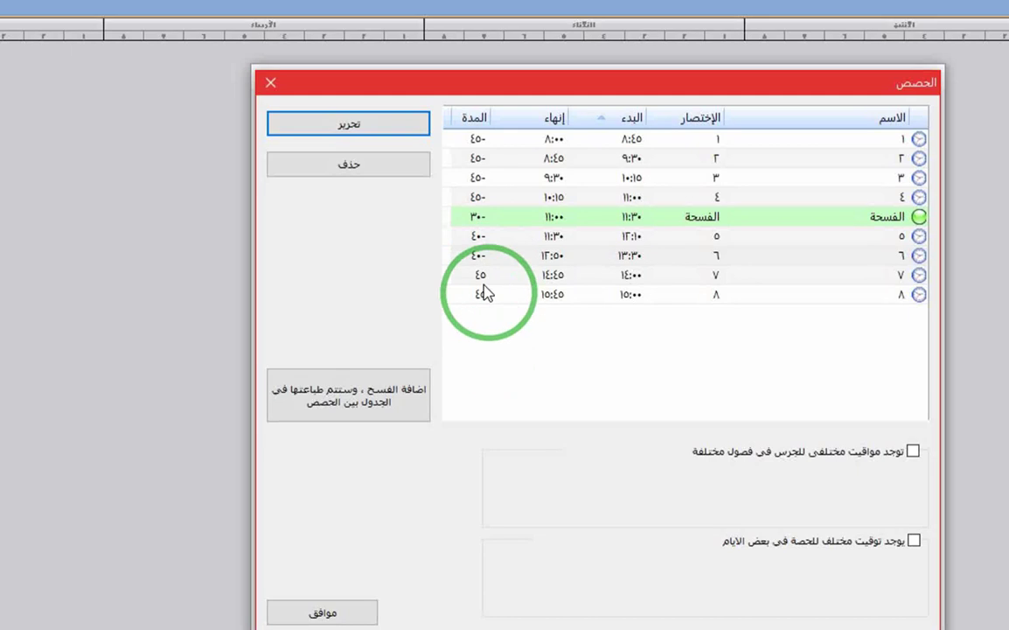
Edit the seventh period's bell times, setting the end to 13:30 and the start to 14:10, and accept the change.
left_click(477, 274)
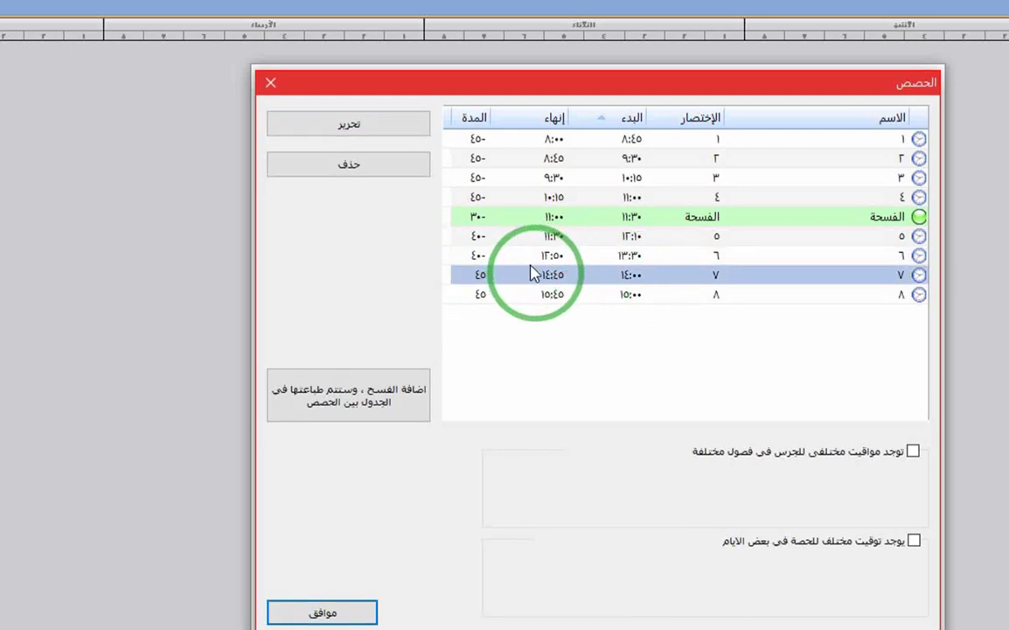
left_click(393, 128)
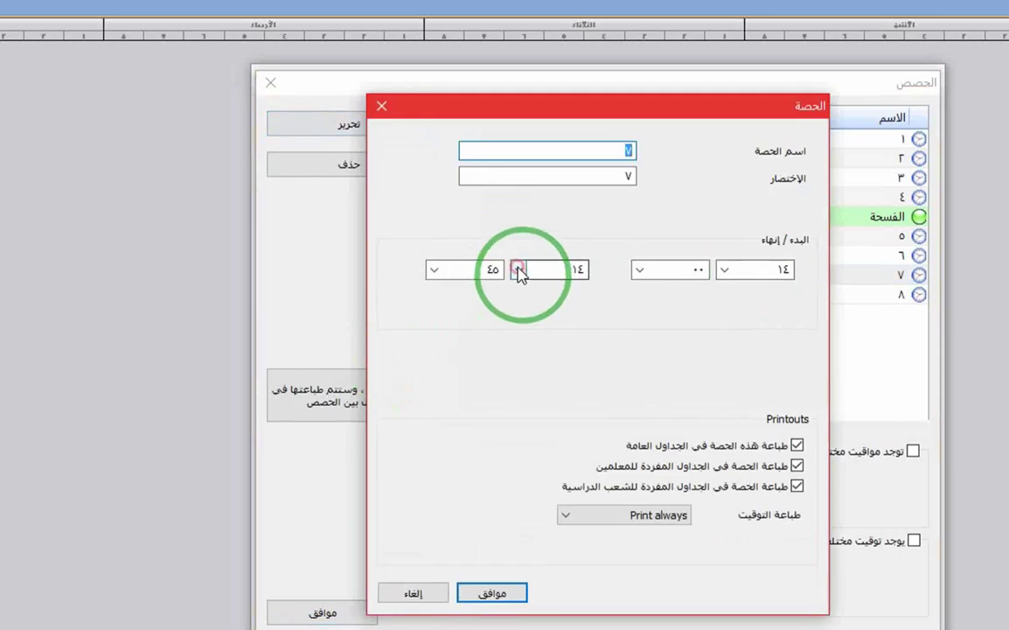
left_click(519, 271)
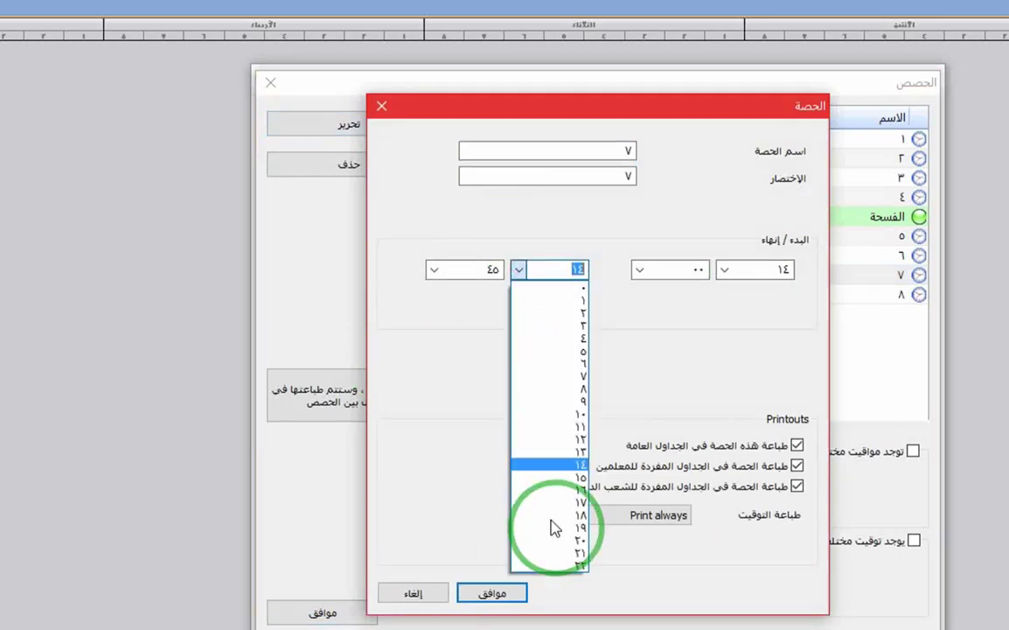
left_click(547, 451)
left_click(435, 270)
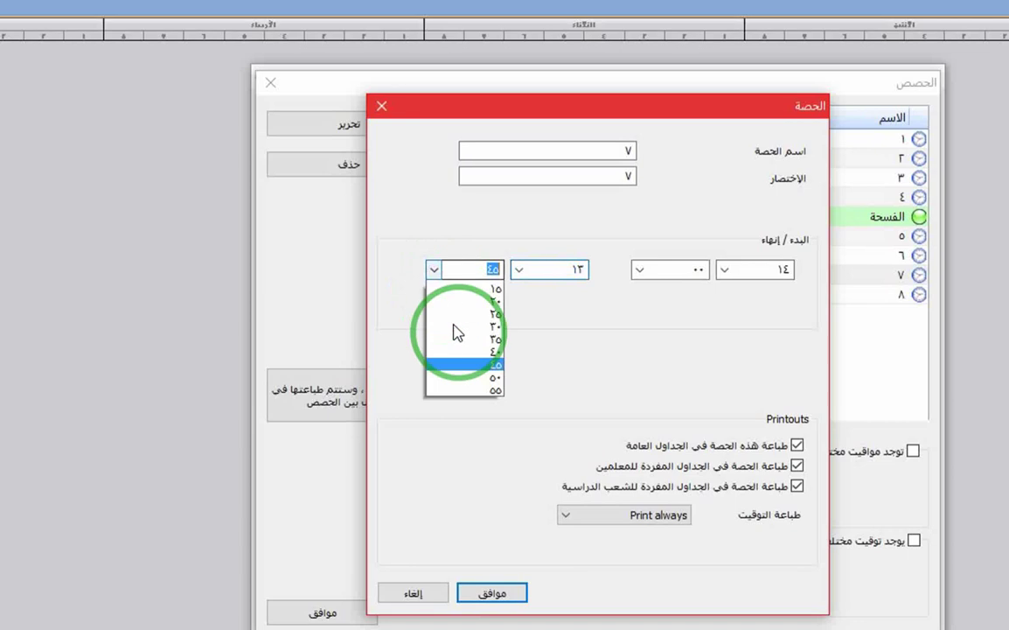
left_click(466, 358)
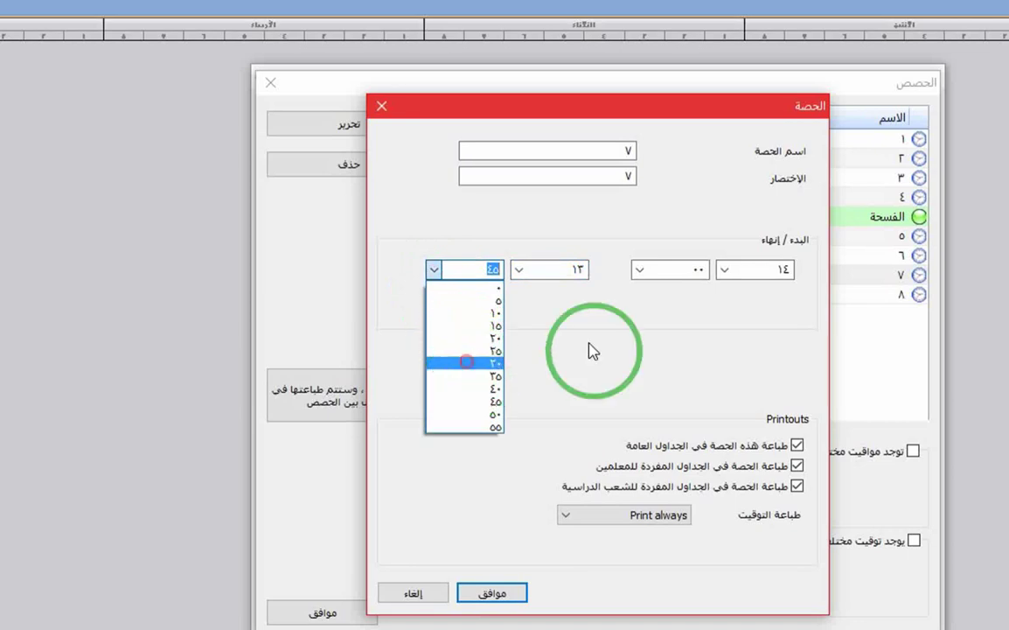
left_click(724, 269)
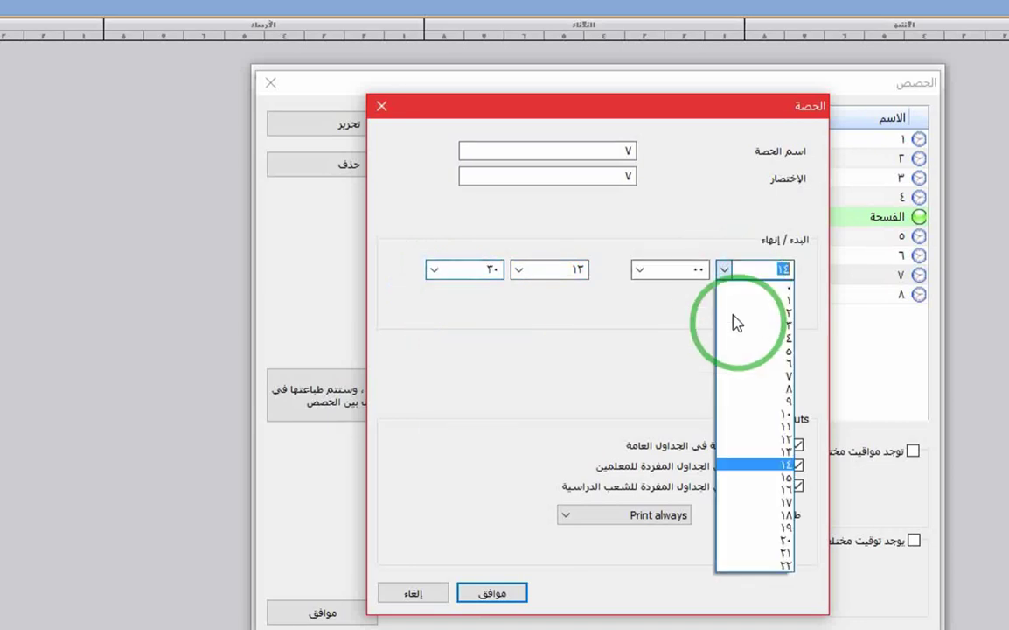
left_click(759, 464)
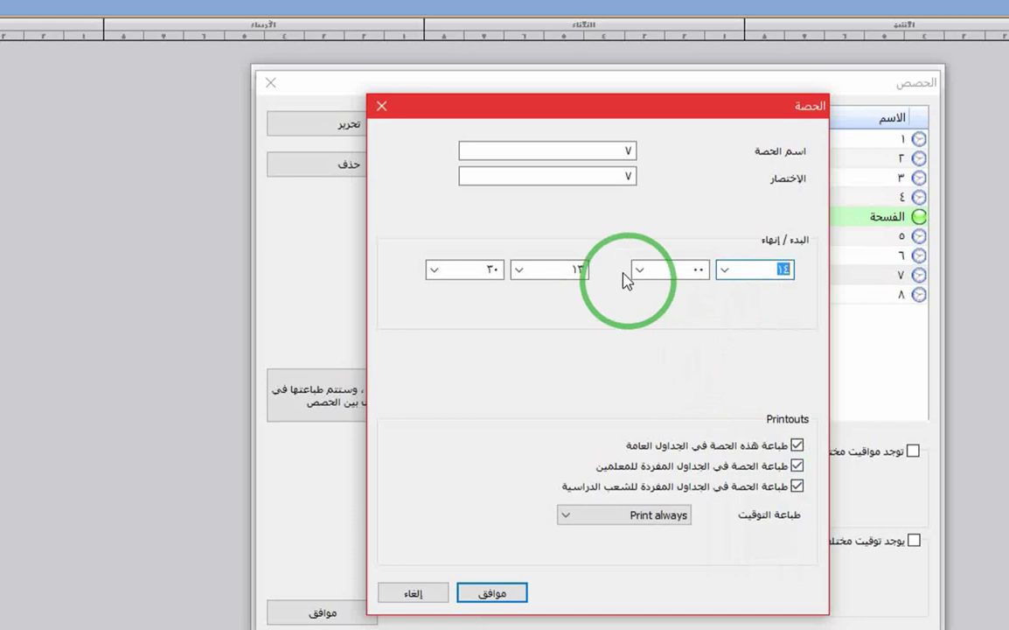
left_click(637, 272)
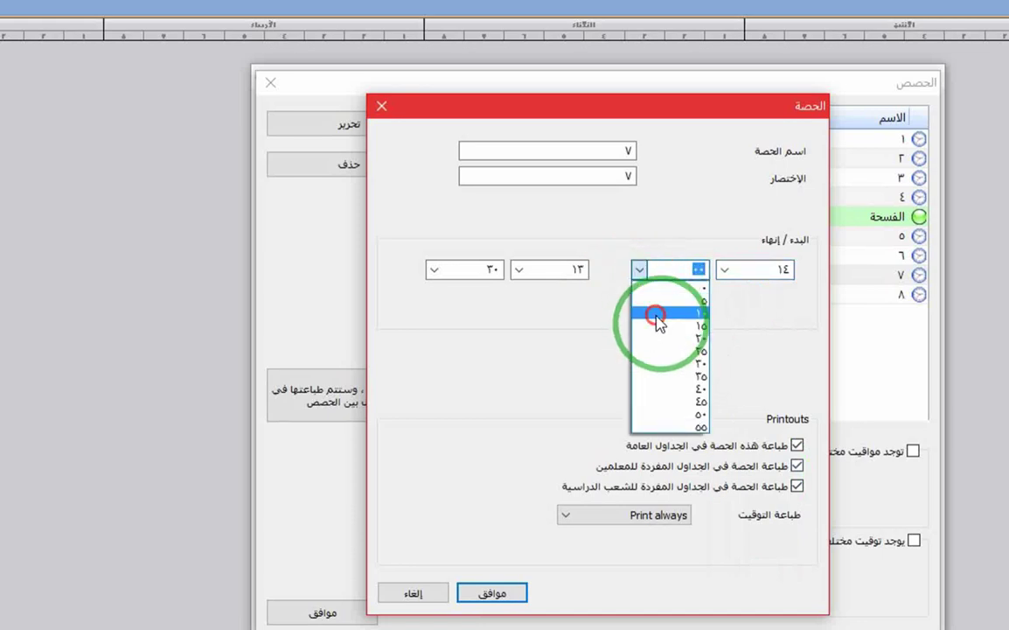
left_click(656, 313)
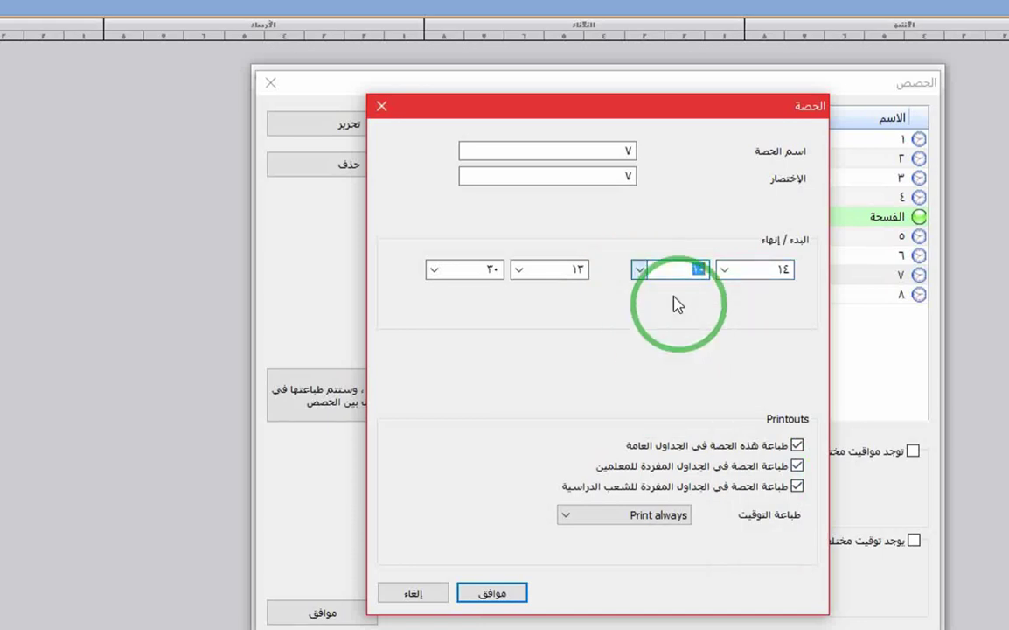
left_click(495, 593)
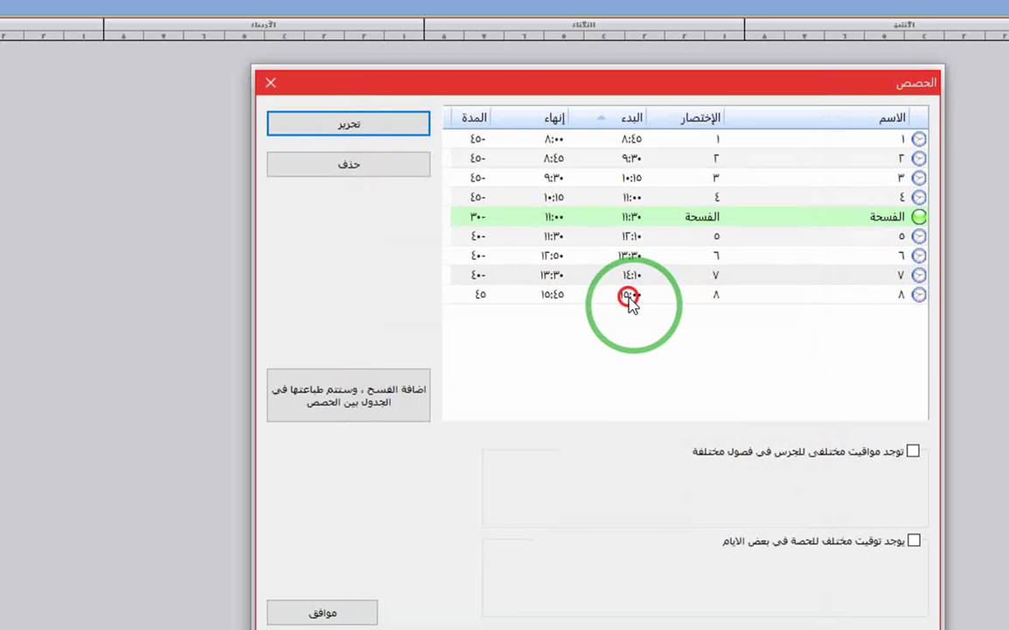
Open the eighth period for editing and set its end time to 14:10.
left_click(630, 297)
left_click(331, 128)
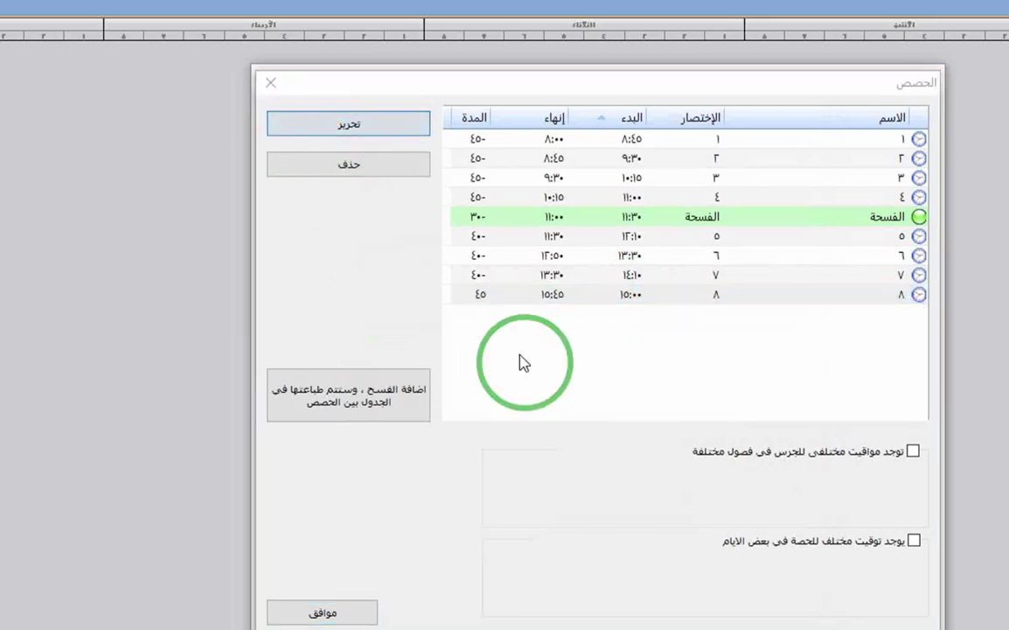
left_click(520, 272)
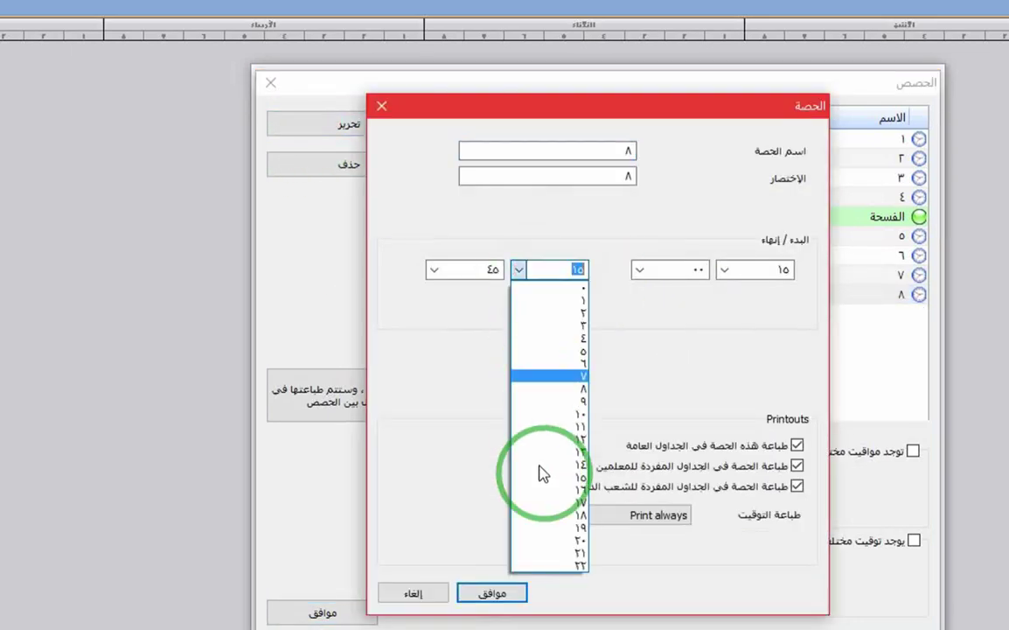
left_click(435, 269)
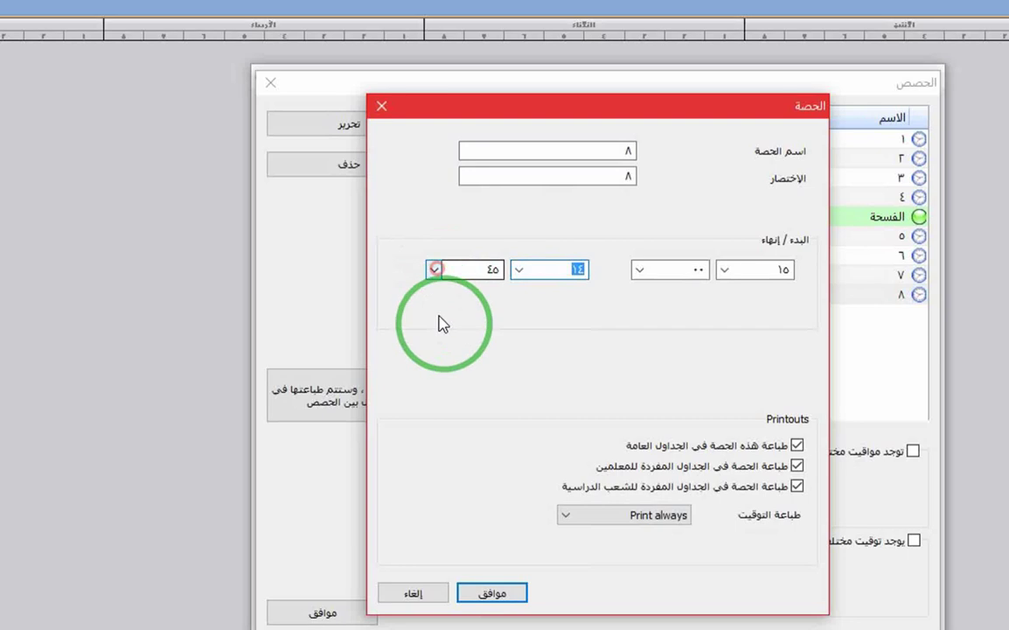
left_click(443, 325)
left_click(433, 271)
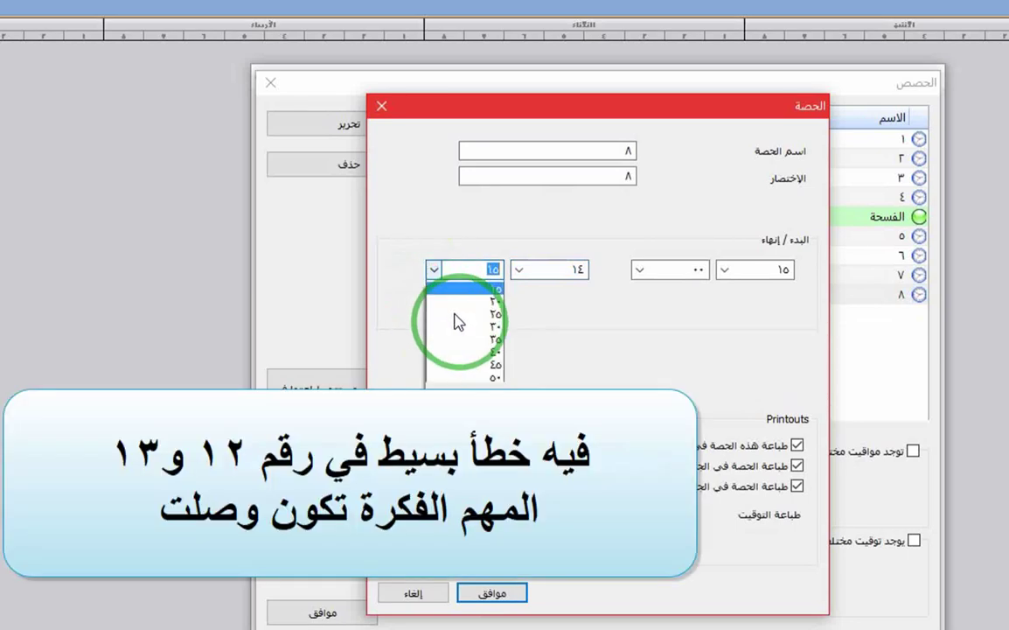
left_click(457, 320)
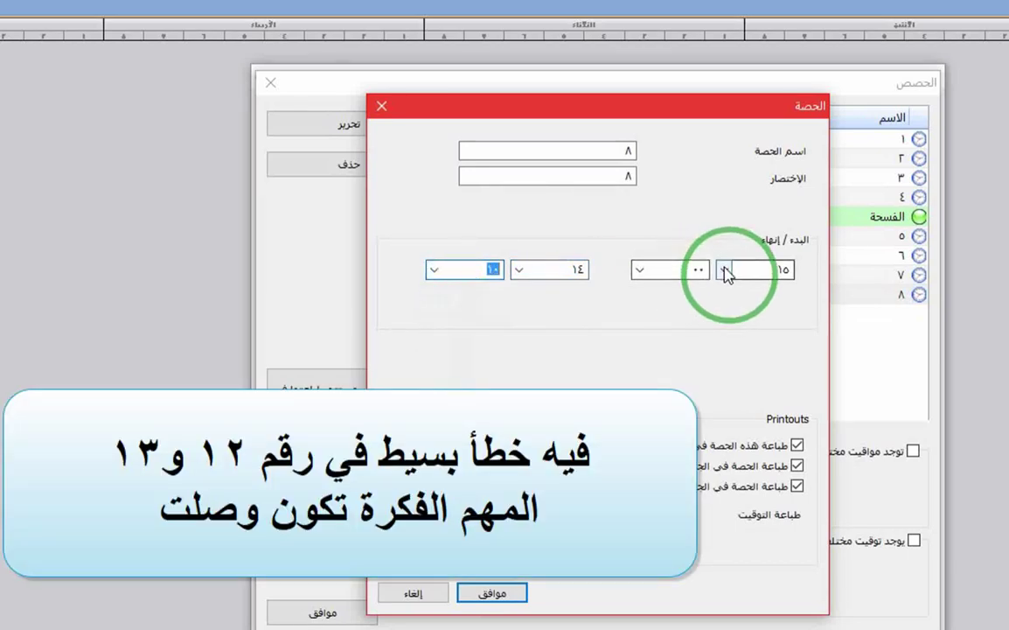
Set the eighth period's start time to 14:50 and accept the change.
left_click(724, 271)
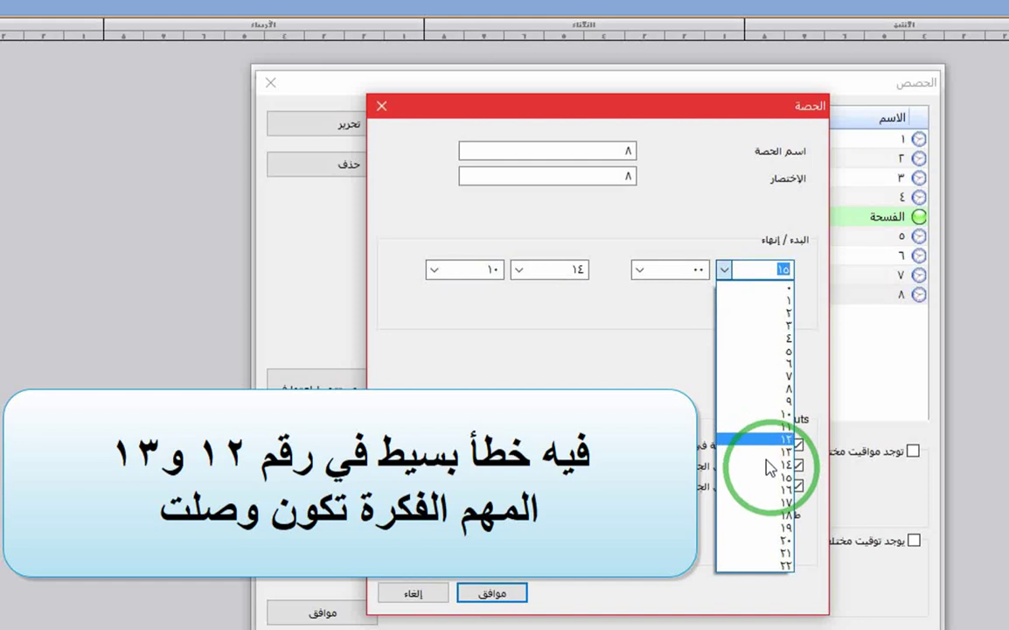
left_click(644, 272)
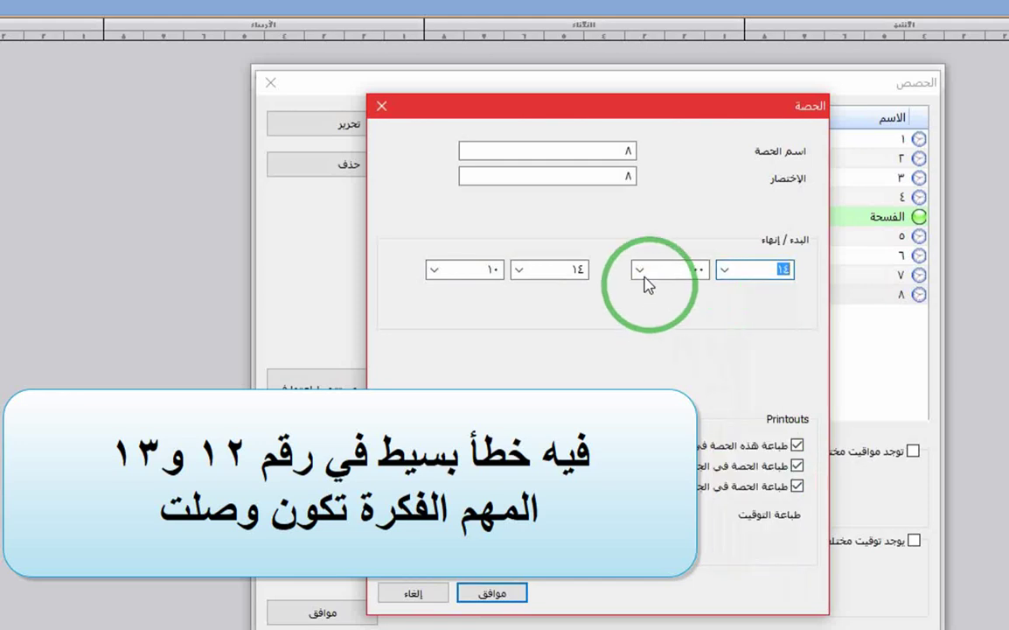
left_click(644, 271)
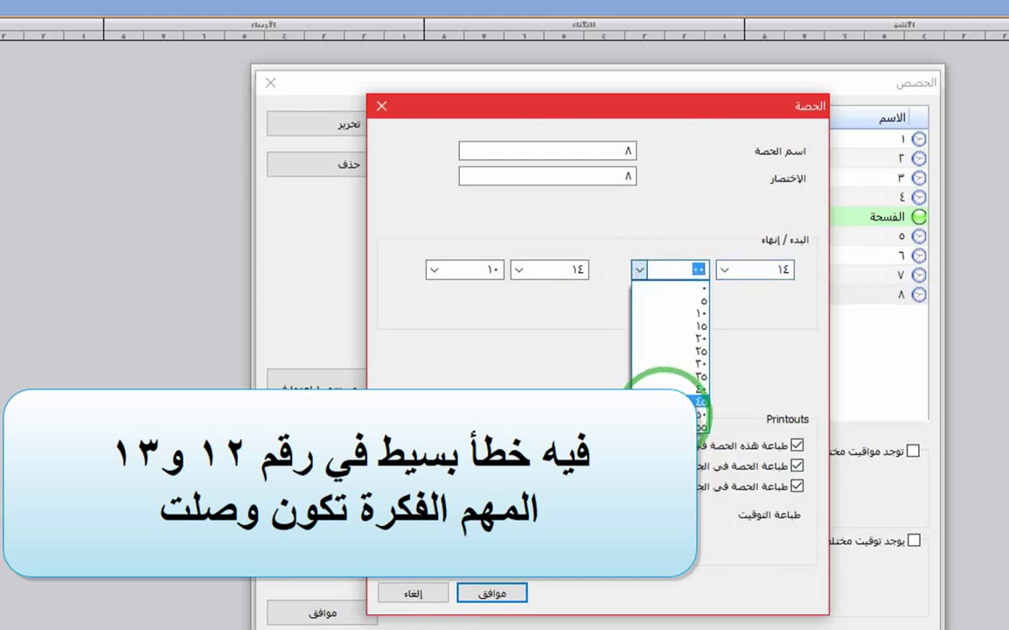
left_click(669, 398)
left_click(639, 271)
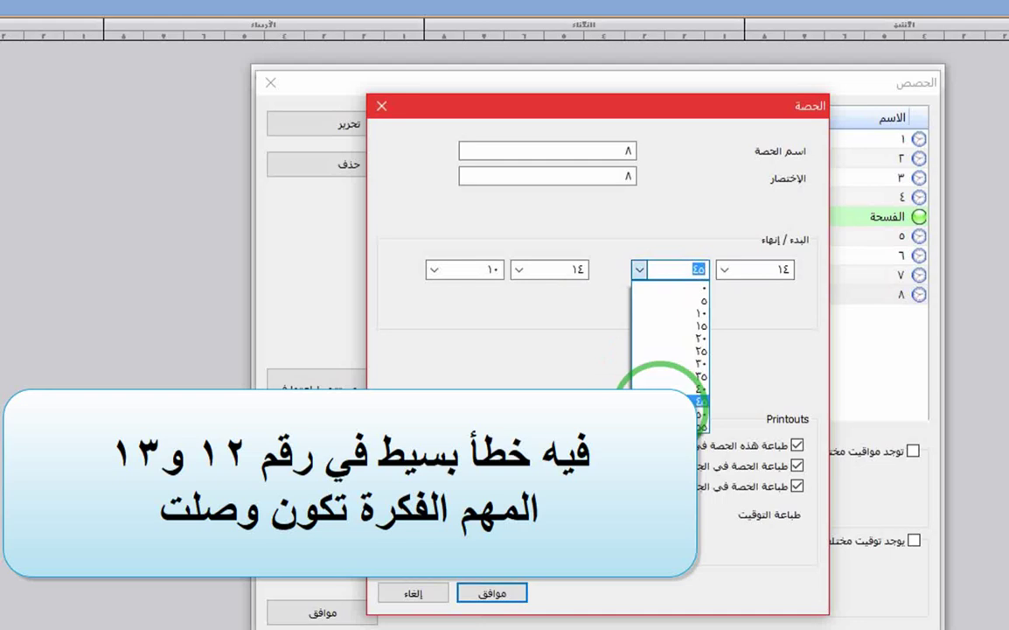
left_click(511, 593)
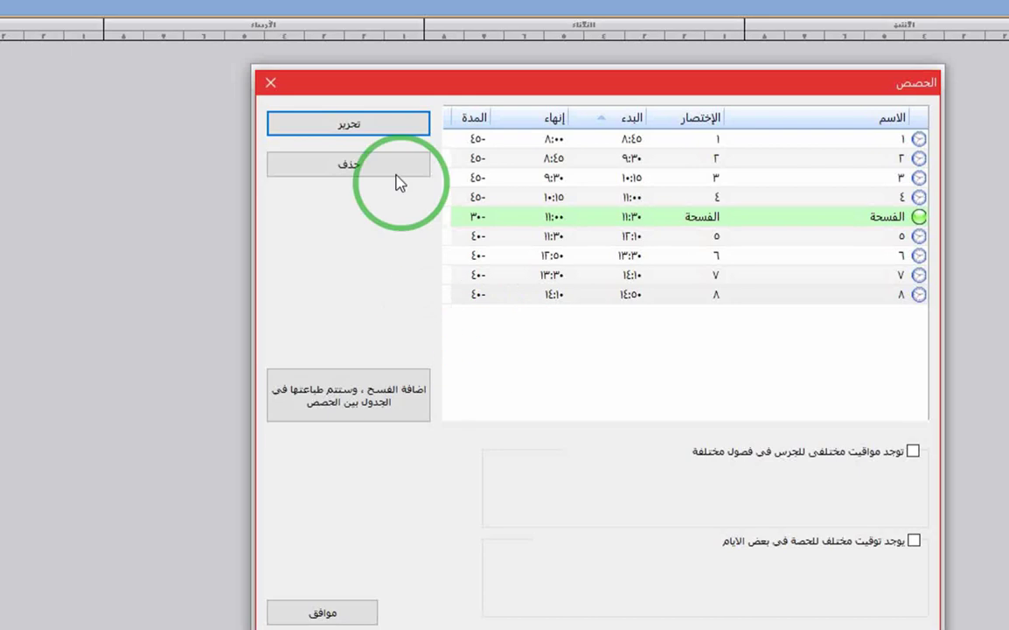
Confirm the bell times and the school settings, and open the print preview of the timetable.
left_click(361, 608)
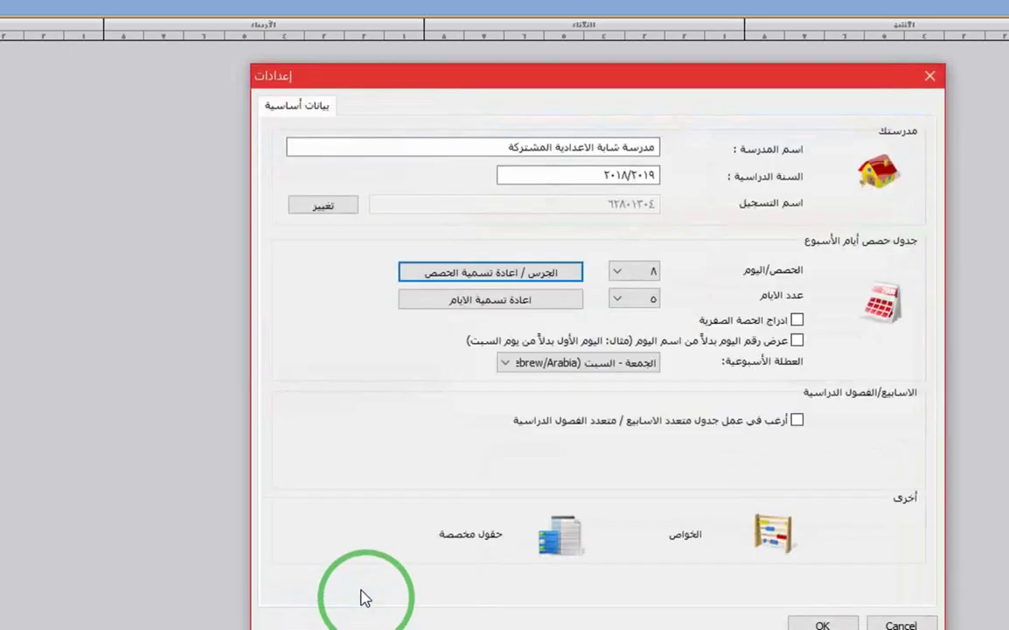
left_click(824, 624)
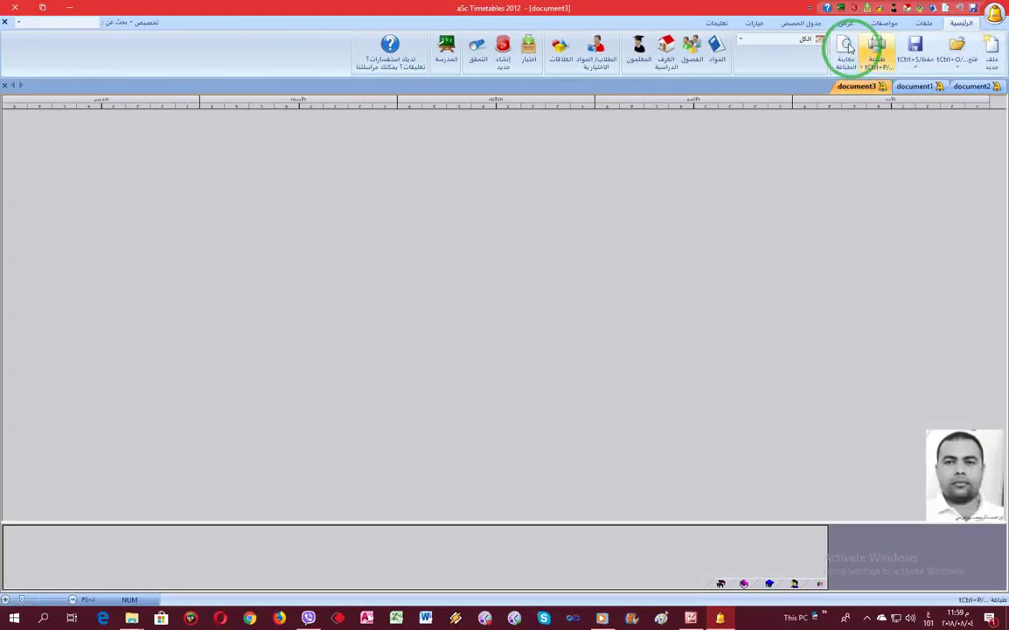
left_click(846, 48)
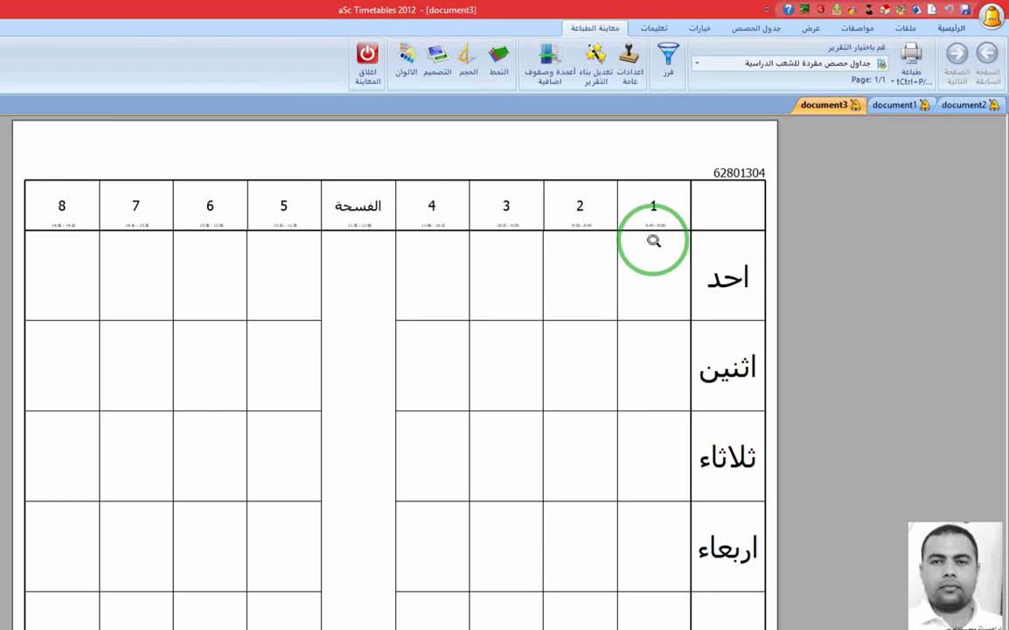
In the header's print setup, set the font for the period times to bold italic at about 23% size, and accept it.
double_click(654, 214)
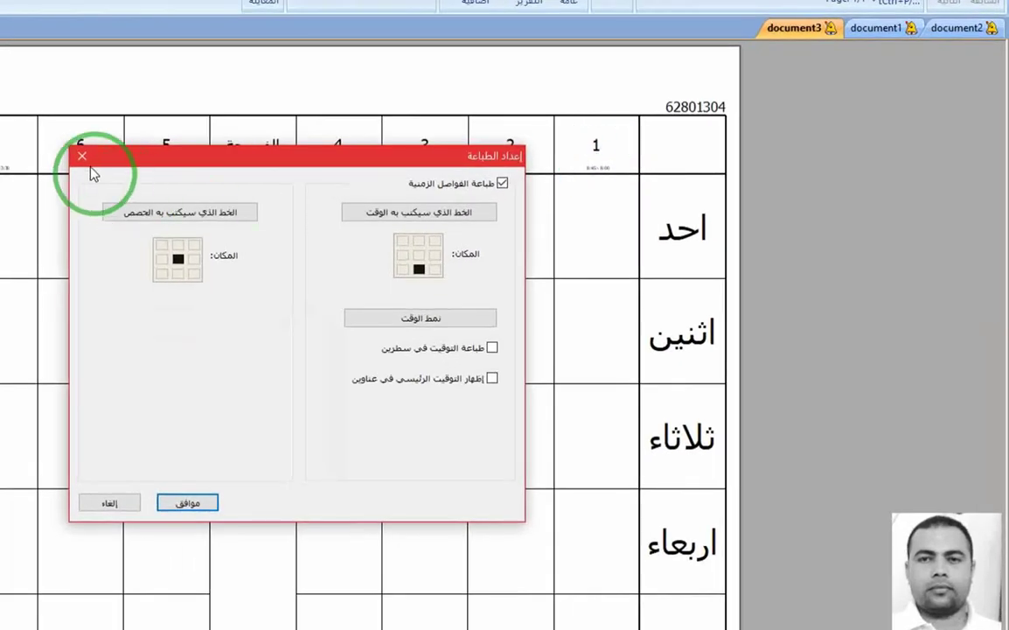
left_click(83, 157)
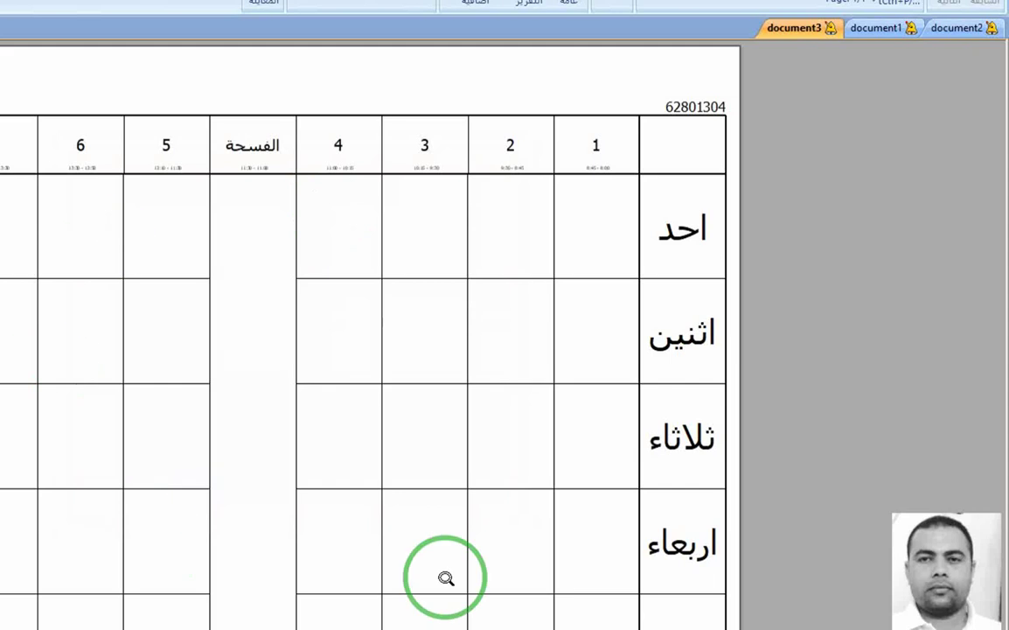
left_click(494, 144)
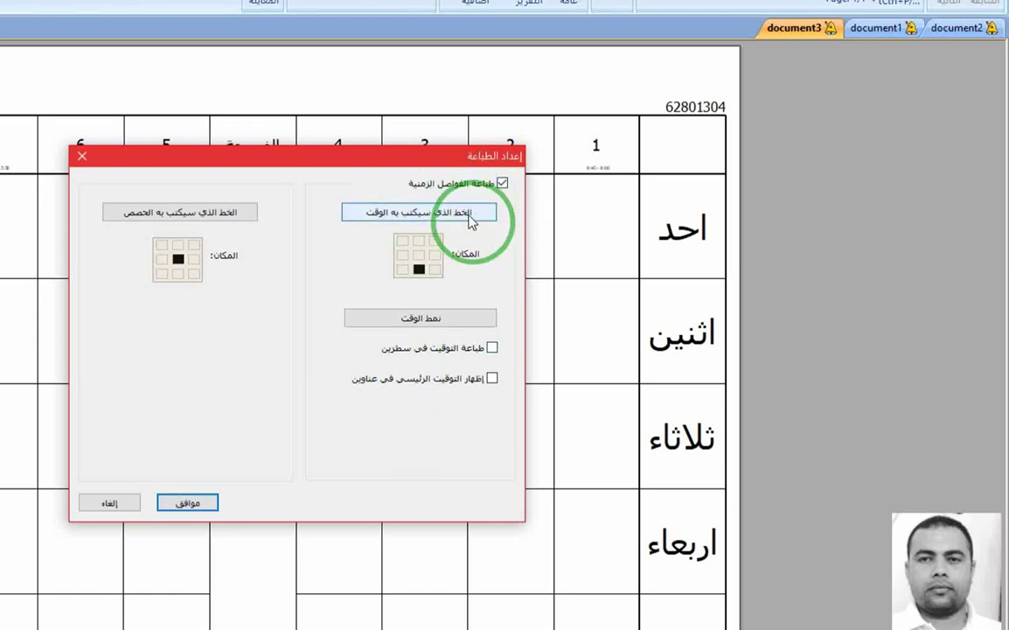
left_click(468, 215)
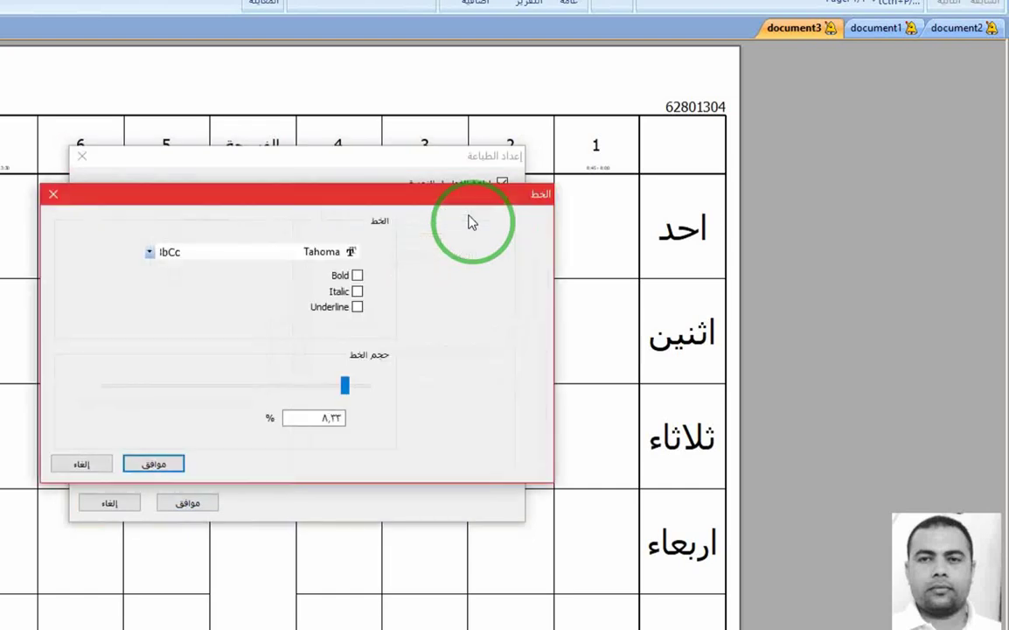
left_click(150, 252)
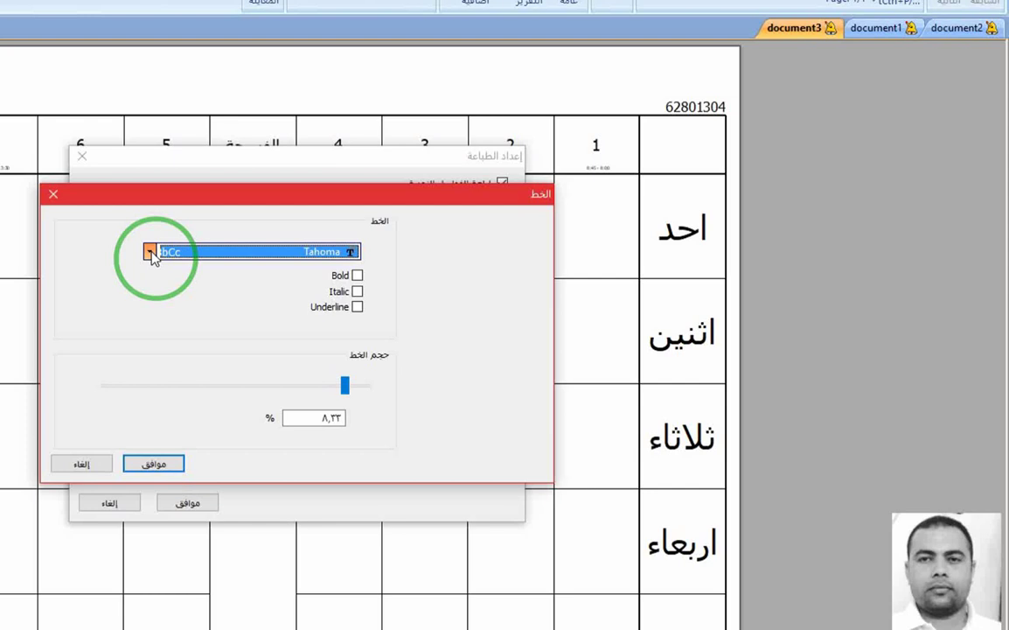
left_click(150, 253)
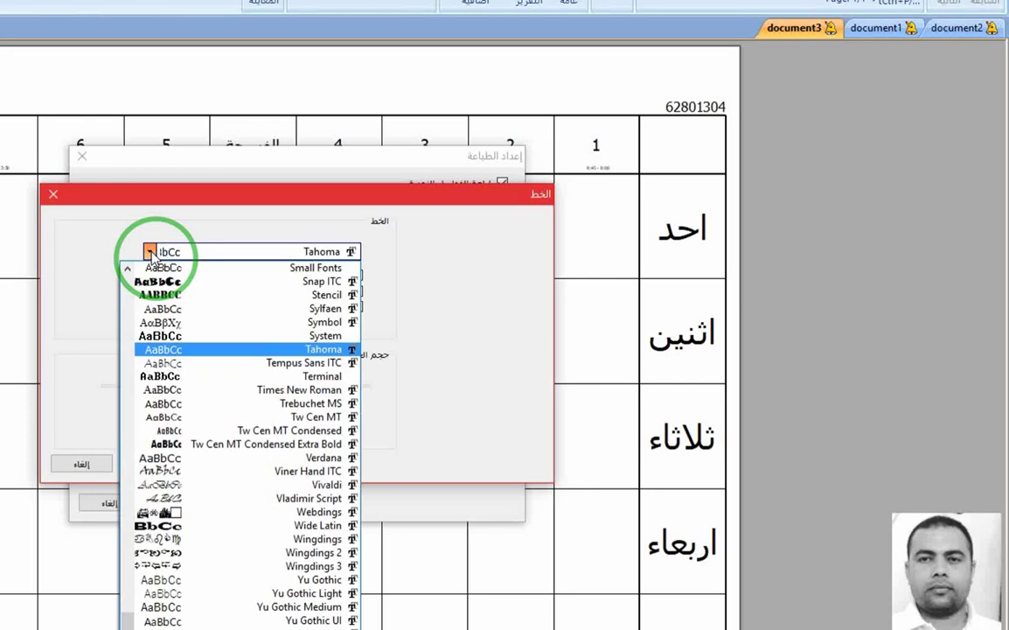
left_click(150, 253)
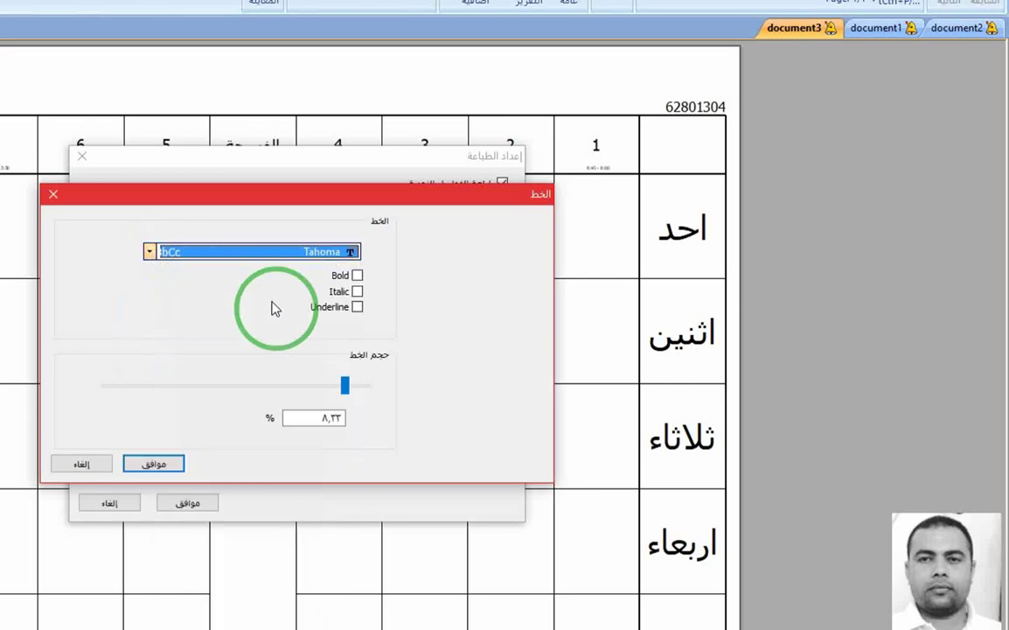
left_click(356, 276)
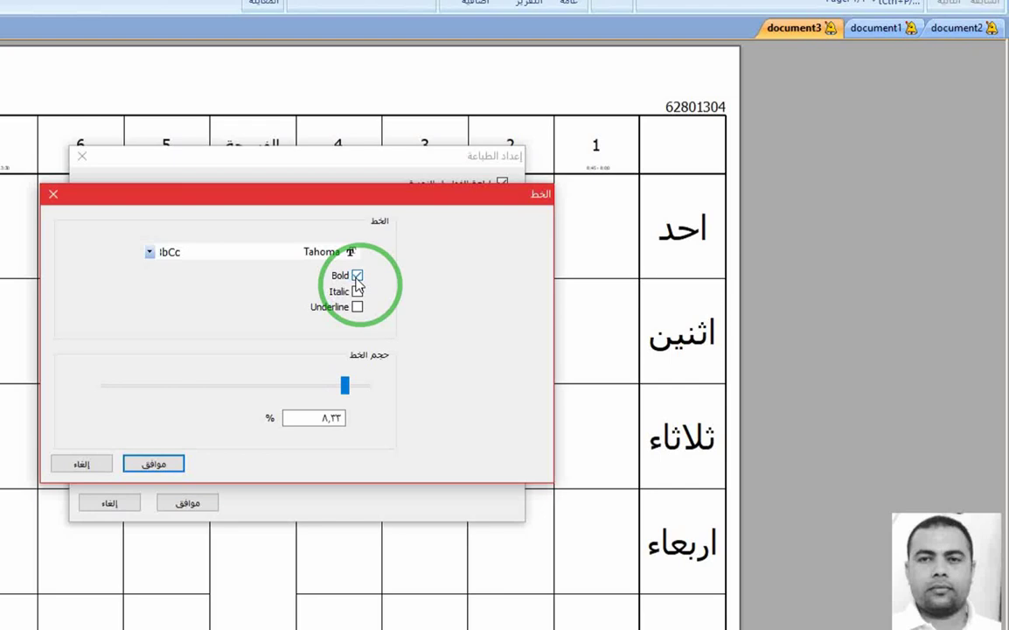
left_click(357, 292)
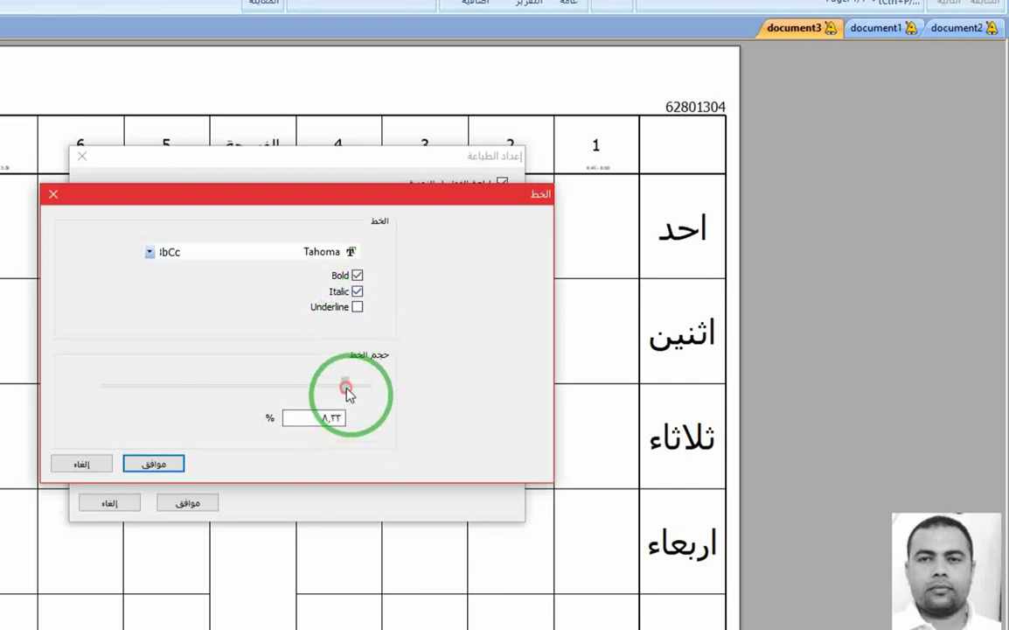
left_click_drag(346, 392, 308, 393)
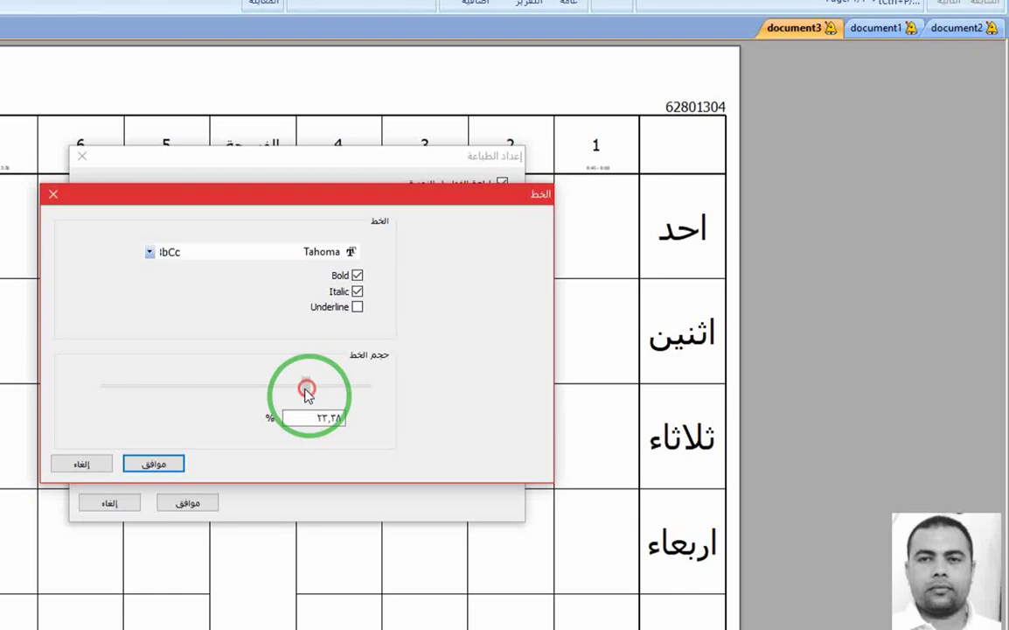
left_click(172, 468)
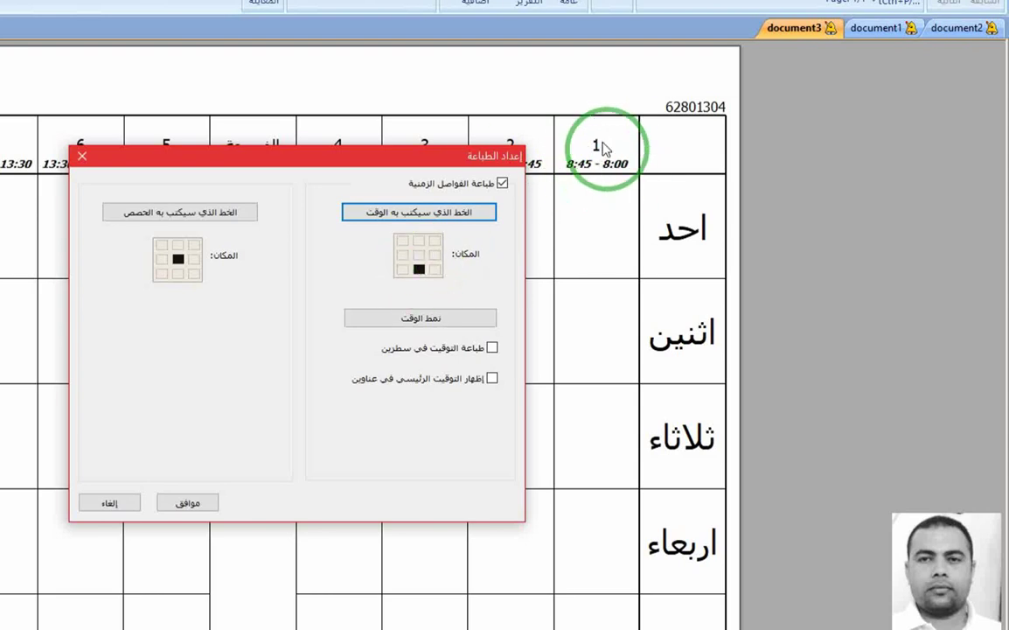
Place the period times at the top centre of the header cells and accept the print setup.
left_click(420, 242)
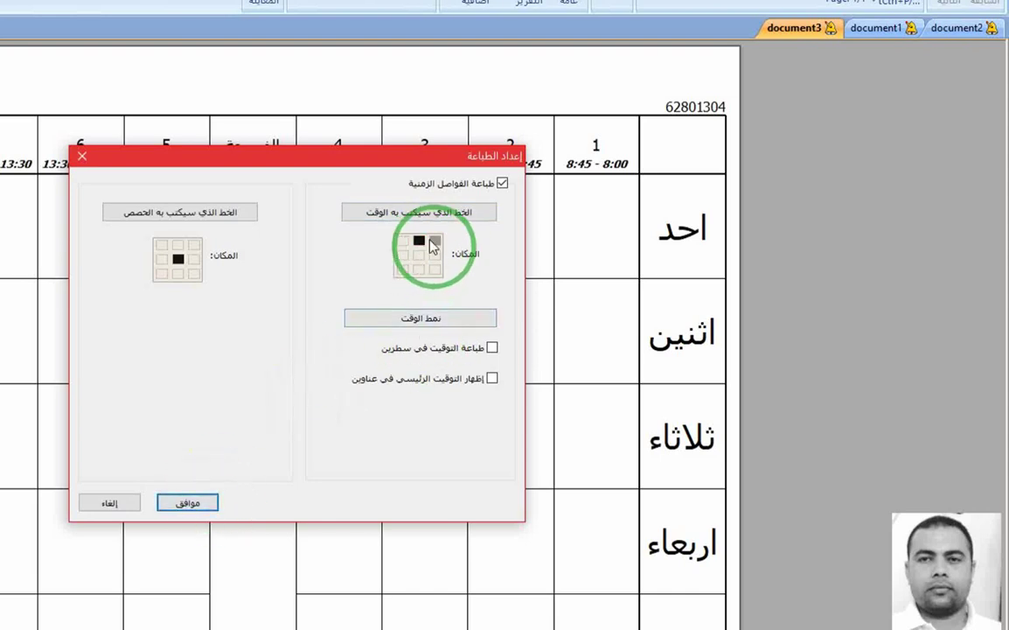
left_click(440, 240)
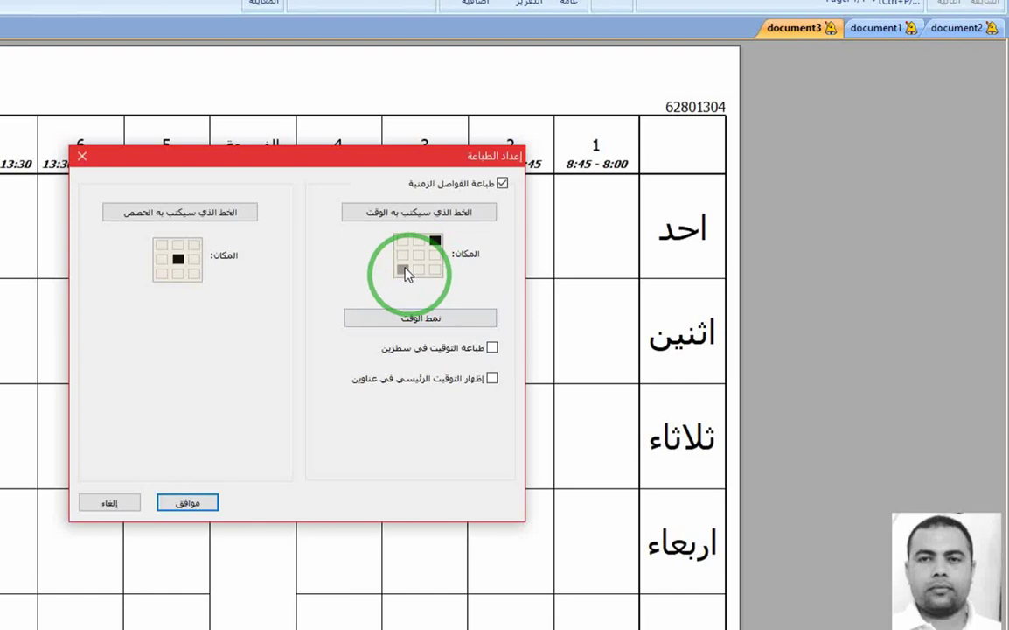
left_click(403, 269)
left_click(421, 240)
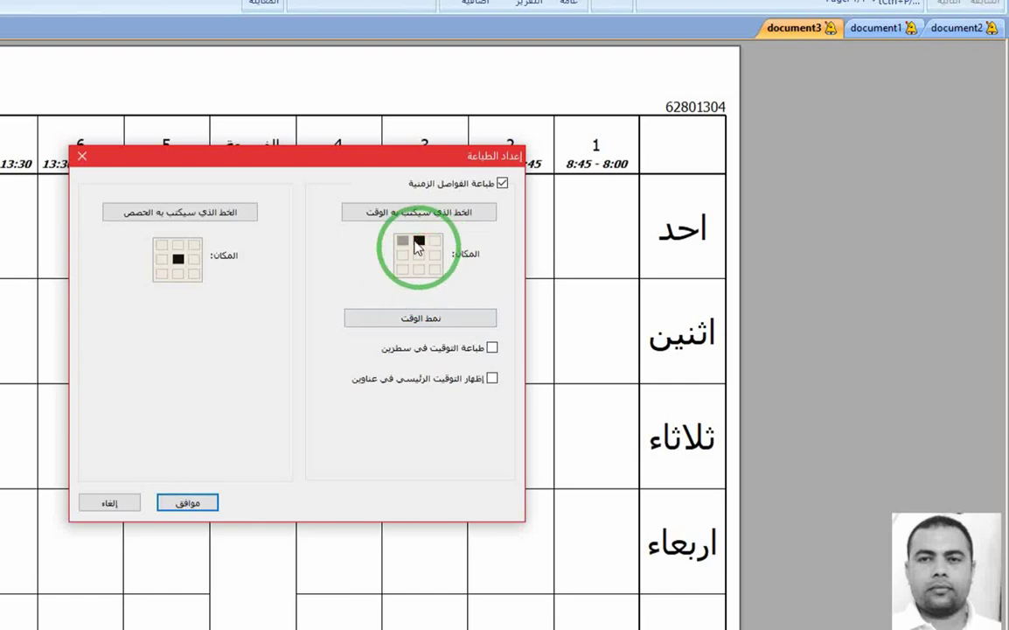
left_click(197, 501)
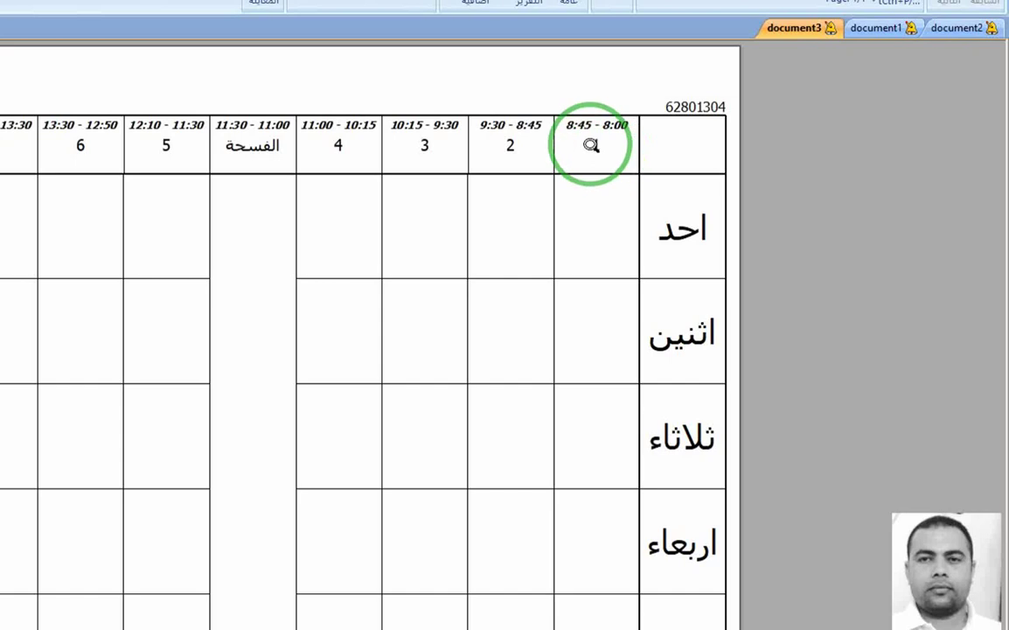
Print the period times on two lines at the bottom centre of the header cells, with the period numbers at the top centre.
double_click(591, 145)
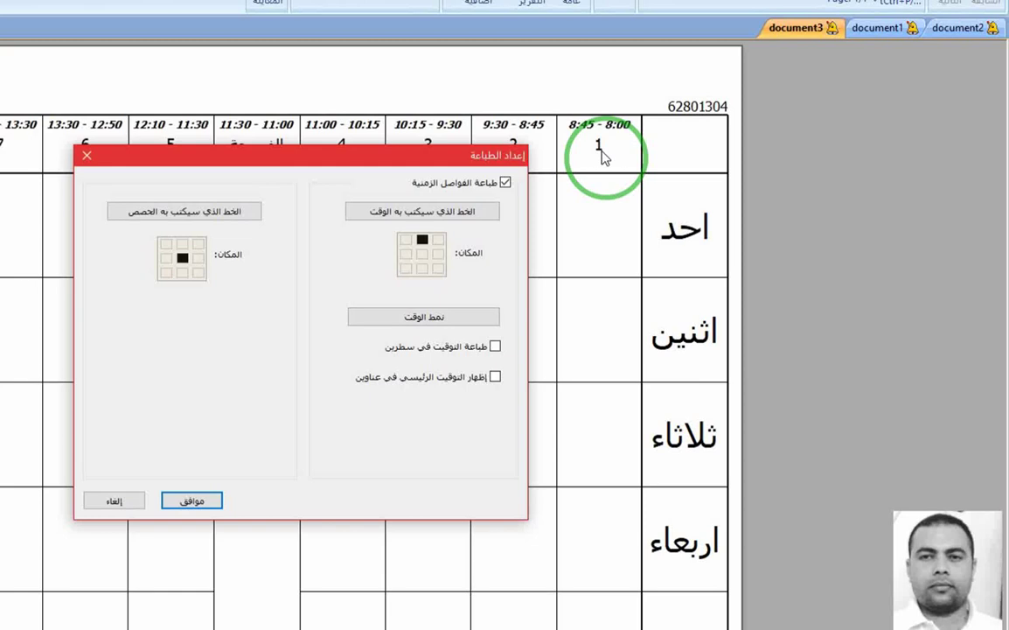
left_click(494, 347)
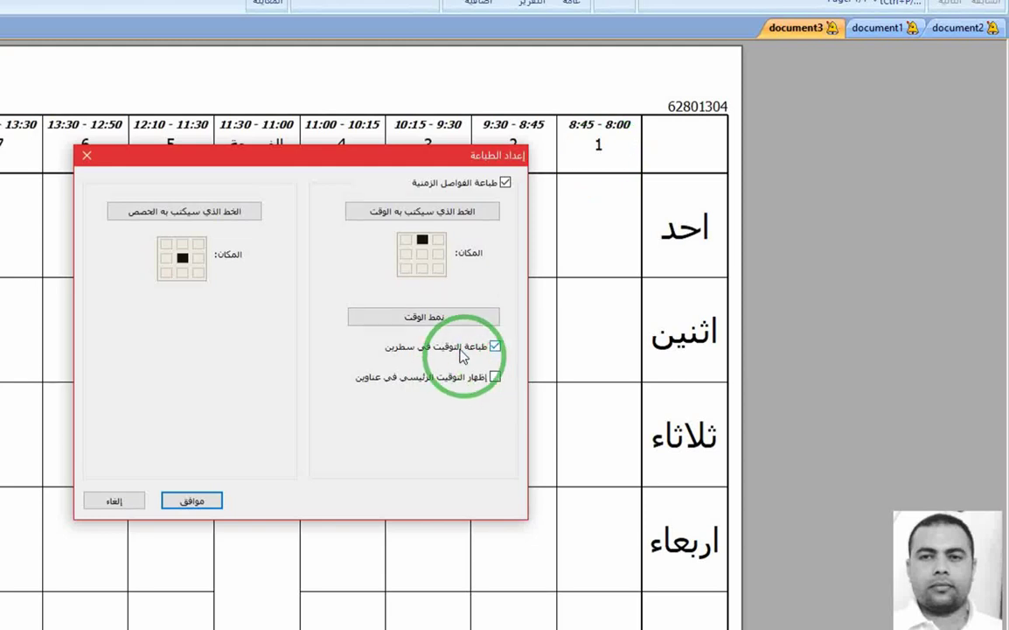
left_click(211, 500)
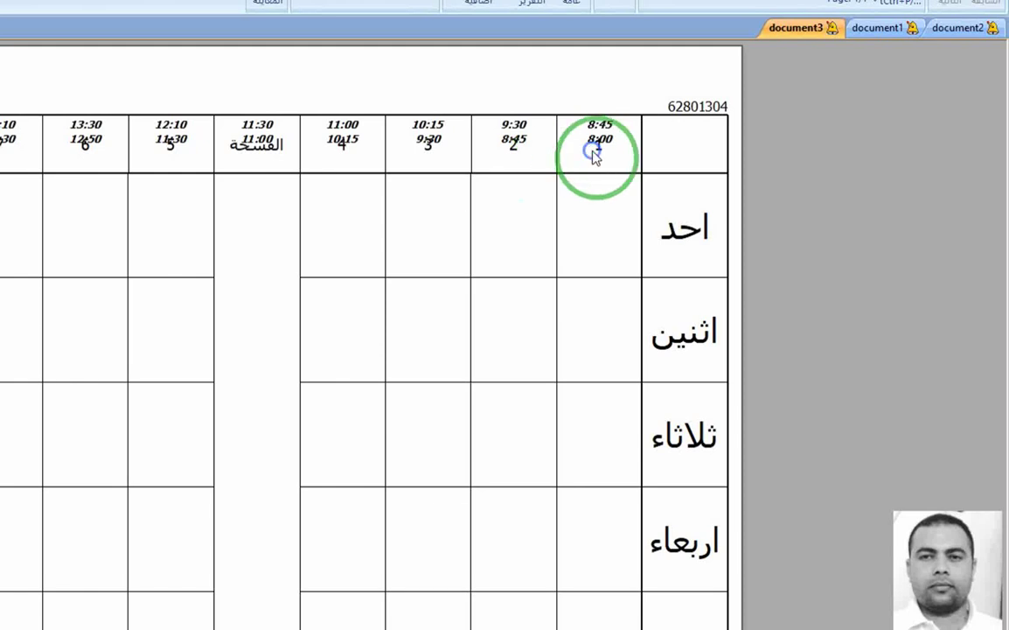
double_click(593, 153)
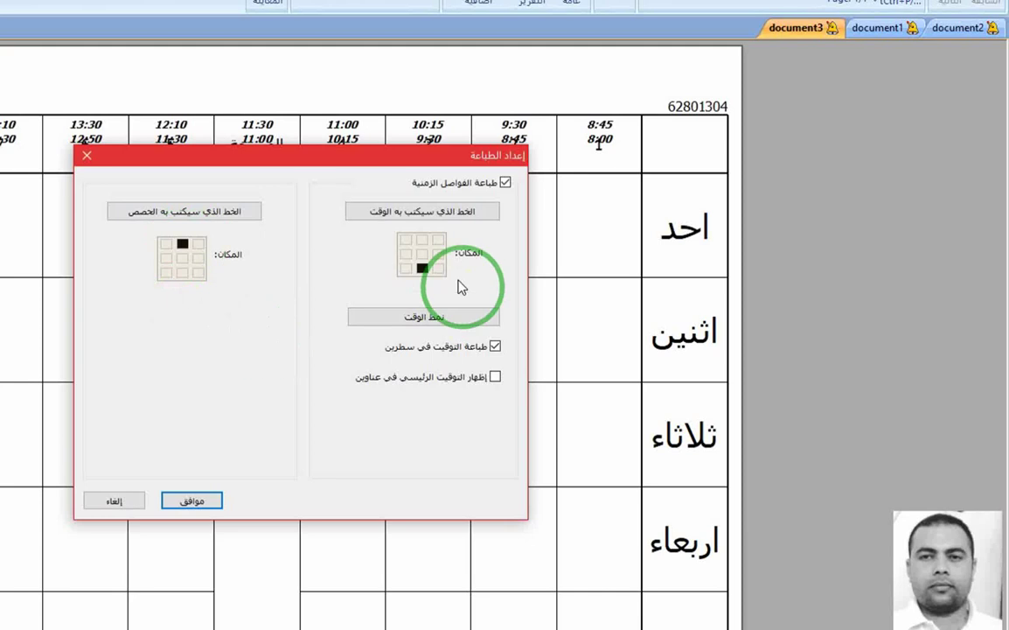
left_click(212, 501)
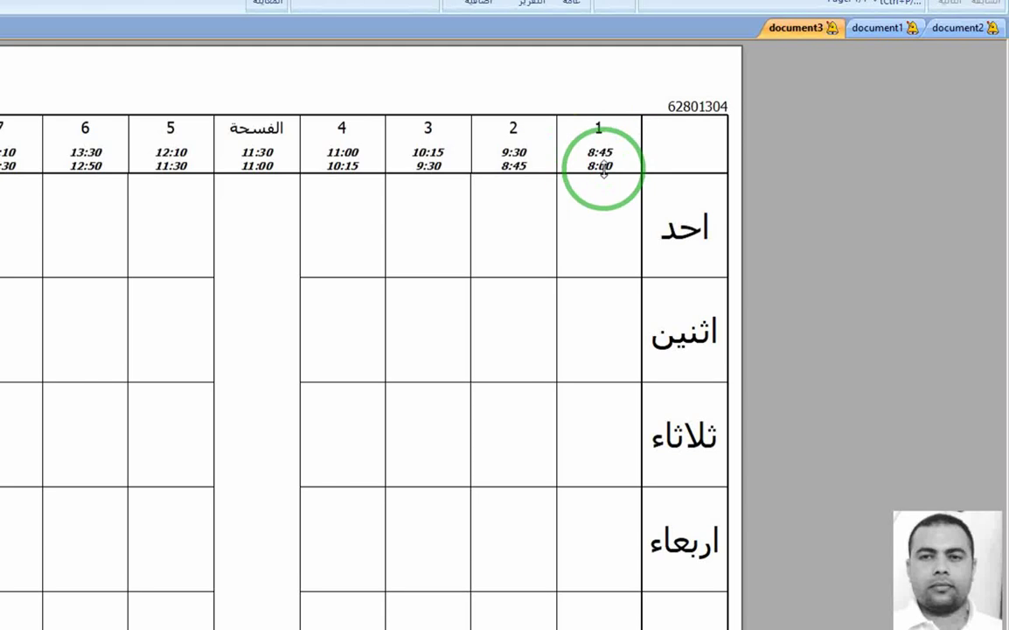
Enlarge the period numbers' font in the header's print setup to about 39% and accept the change.
left_click(515, 153)
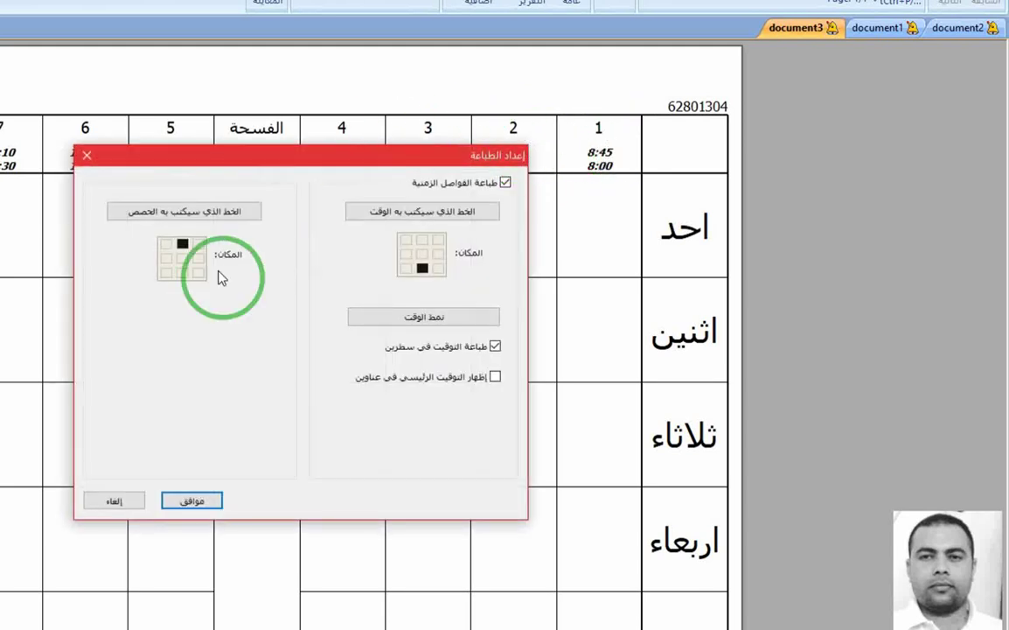
left_click(205, 212)
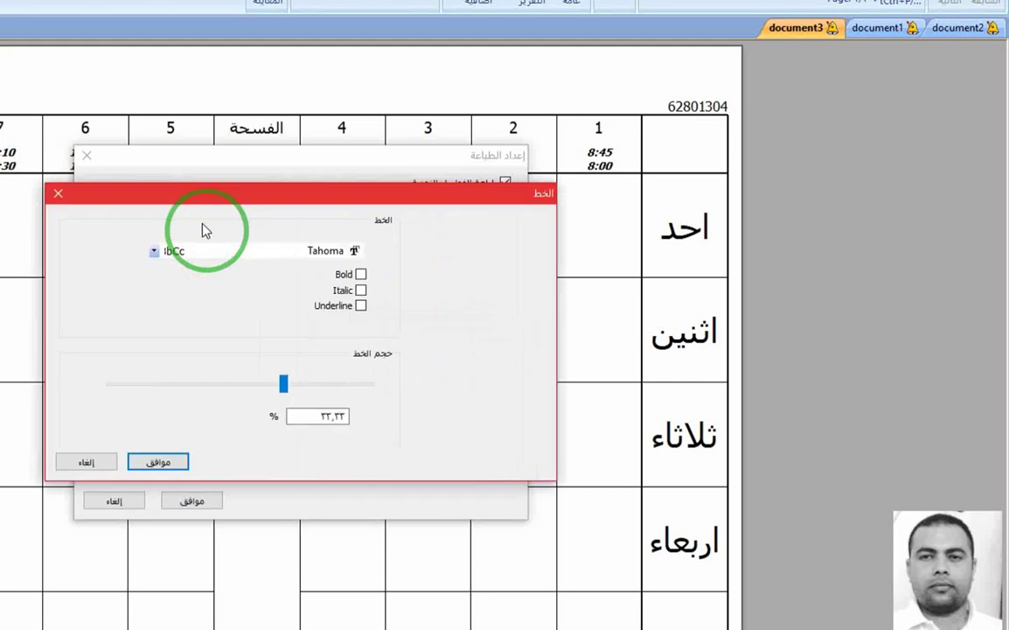
left_click_drag(285, 394, 274, 387)
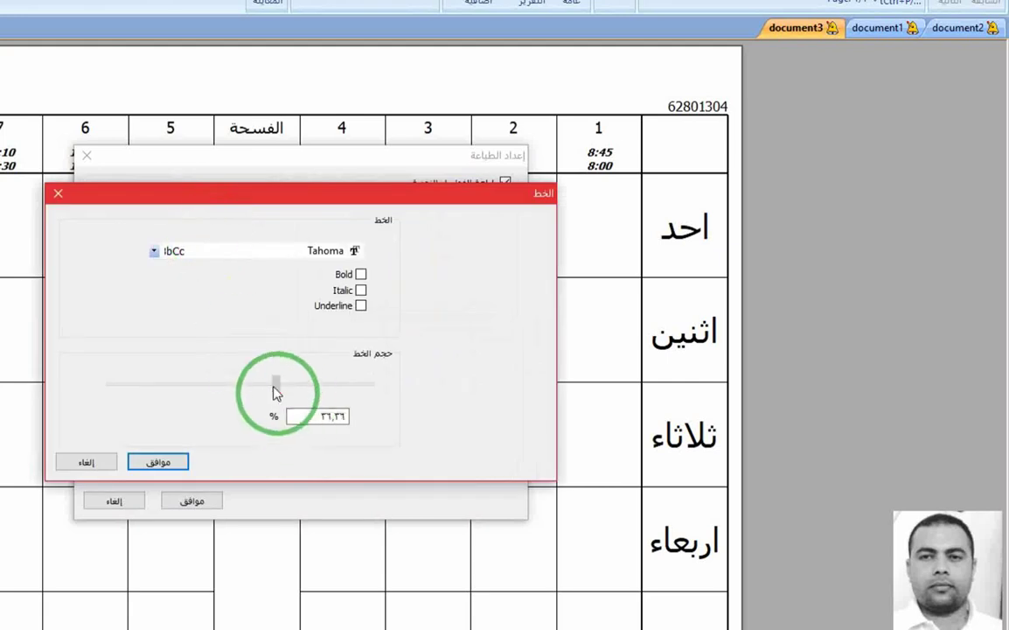
left_click(176, 466)
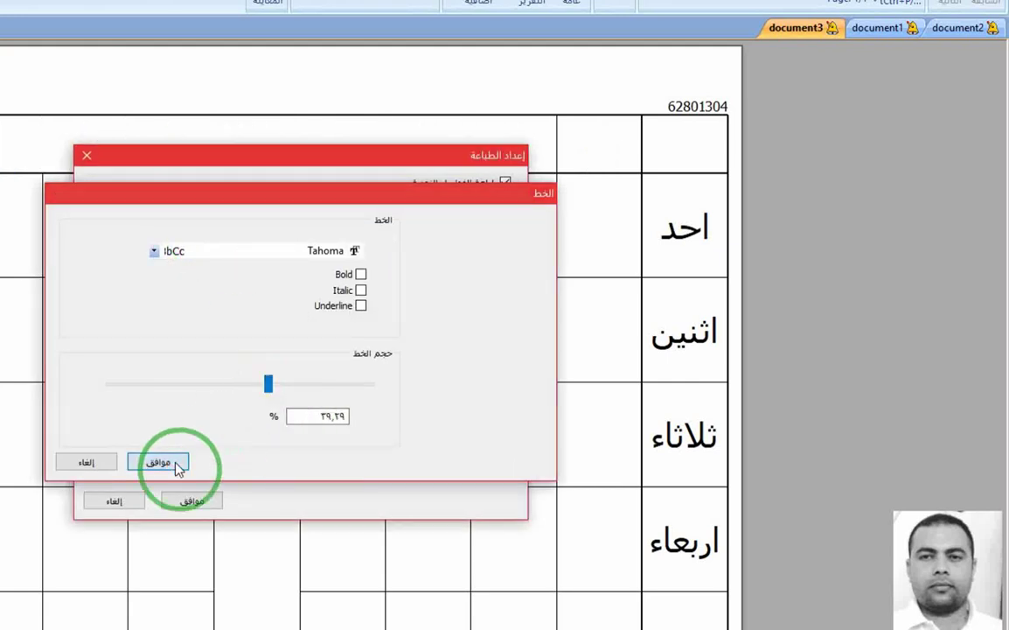
left_click(195, 500)
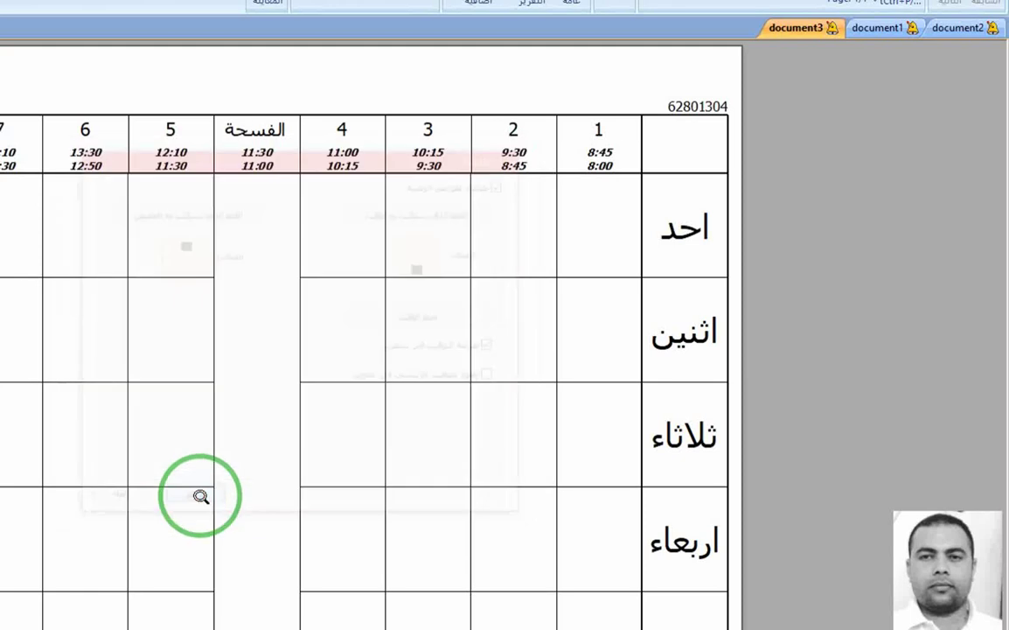
Turn off two-line printing of the period times in the header cells, and minimize the bell-times picture.
double_click(597, 150)
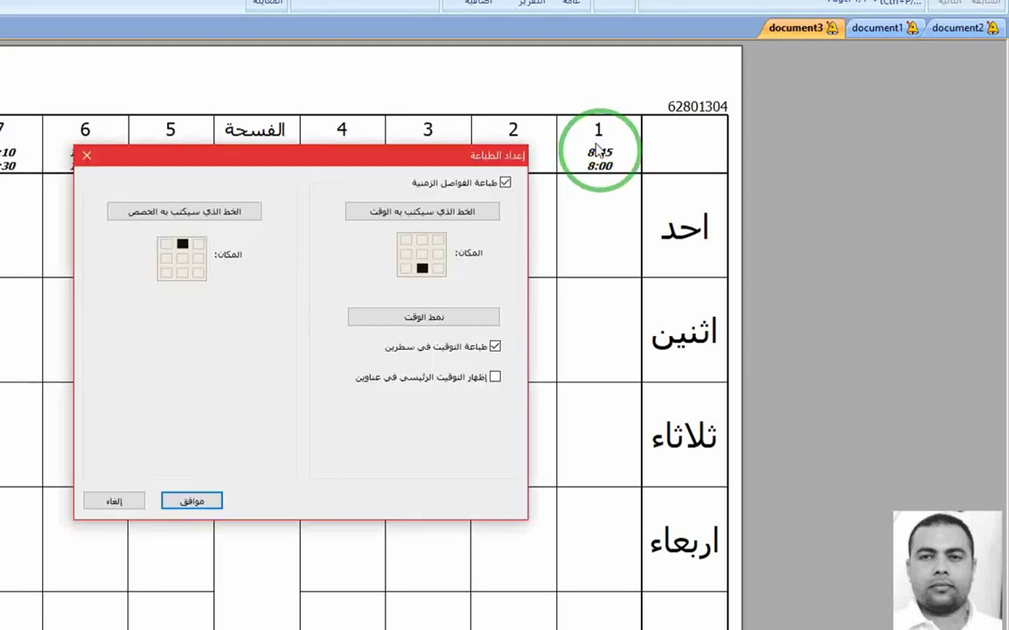
left_click(490, 347)
left_click(191, 500)
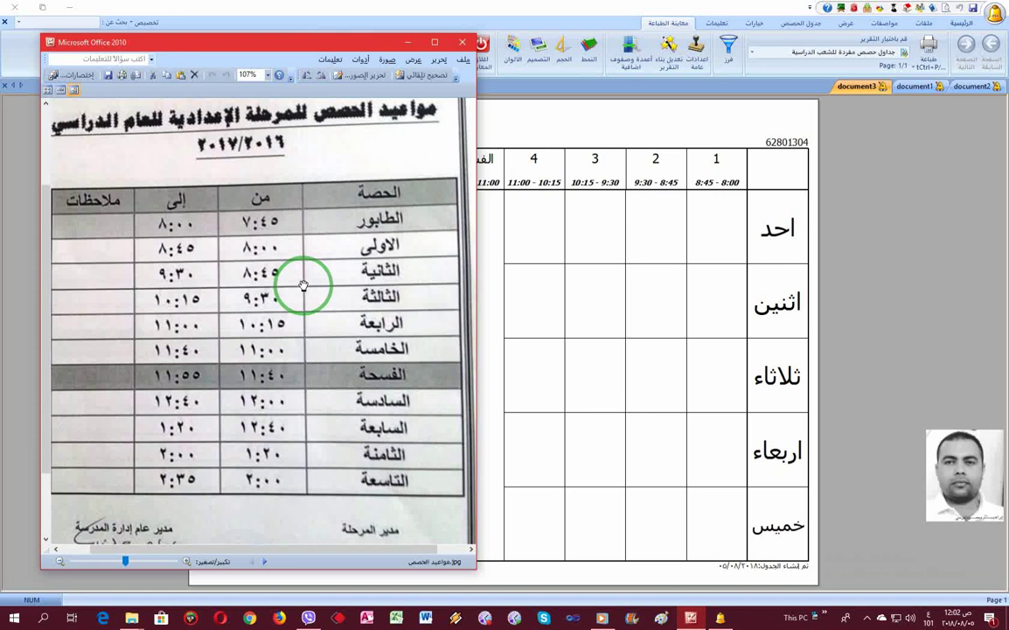
left_click(407, 42)
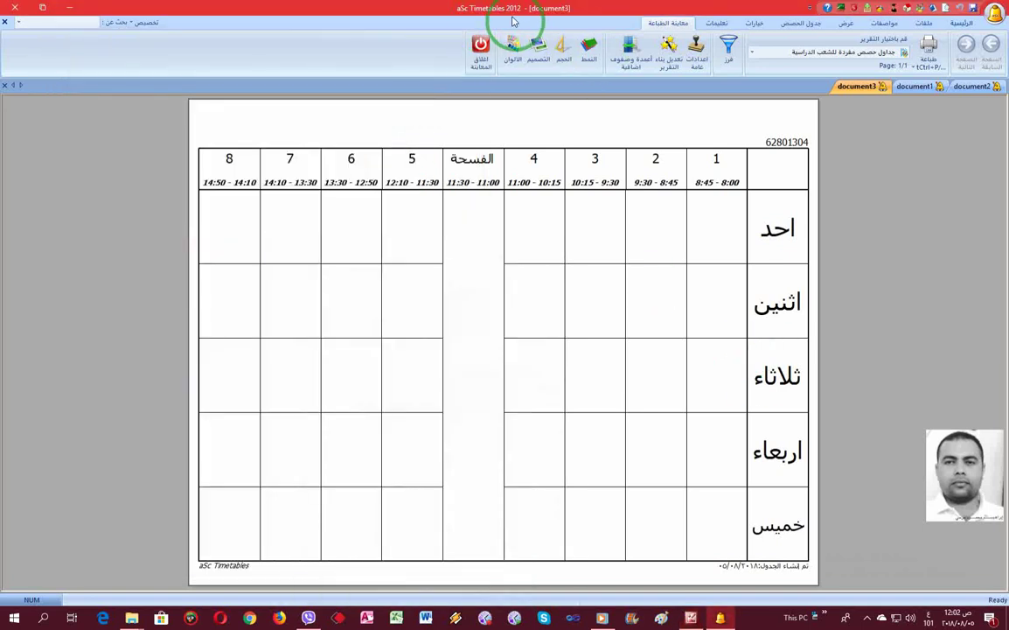